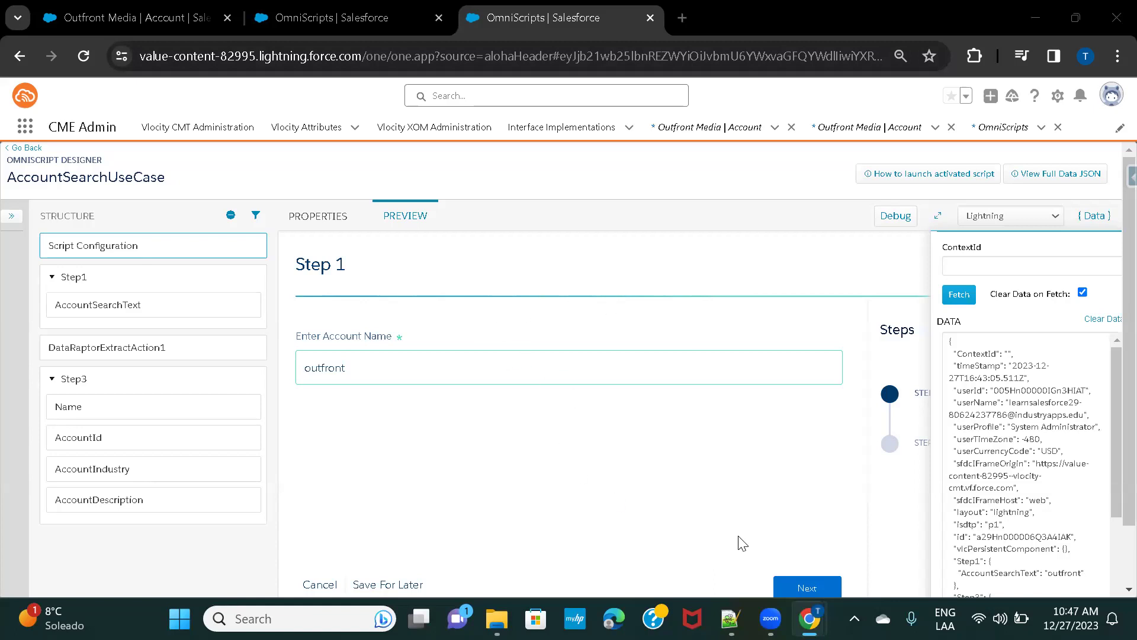
Step: Switch to the Notepad++ notes and add the bullet "- rename nodes in the input json" under the Set Values heading
left_click(730, 619)
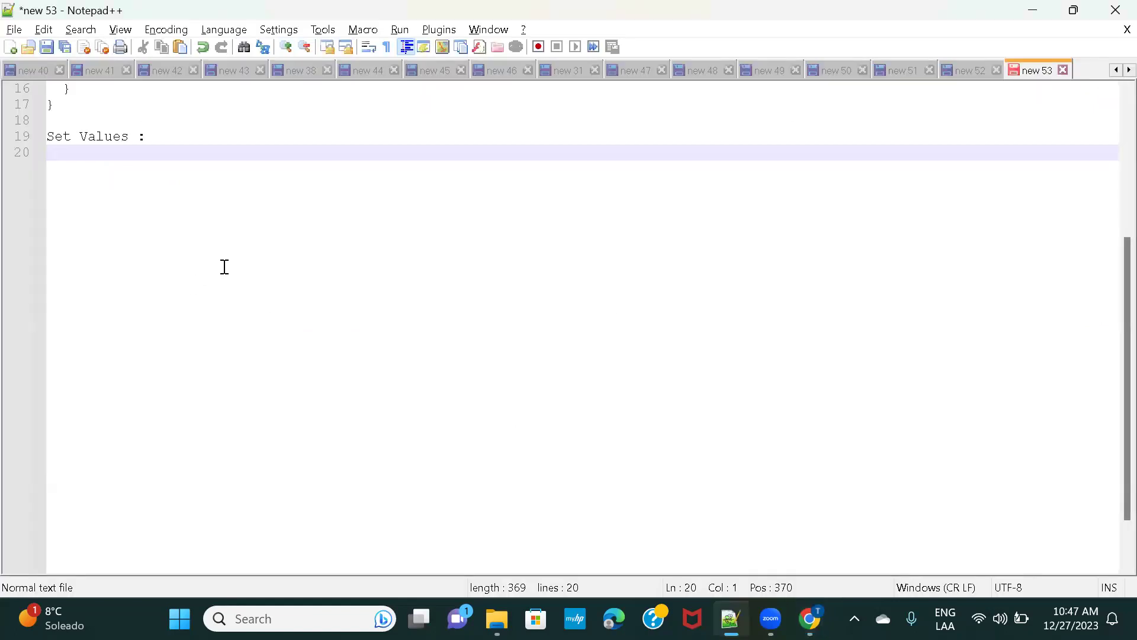
type("-")
type(" rebane bides ")
type("u thg")
key("BackSpace")
key("BackSpace")
key("BackSpace")
key("BackSpace")
key("BackSpace")
key("BackSpace")
key("BackSpace")
key("BackSpace")
key("BackSpace")
key("BackSpace")
key("BackSpace")
key("BackSpace")
key("BackSpace")
key("BackSpace")
key("BackSpace")
key("BackSpace")
type("name nodes in the input json")
key("Return")
Step: Add the bullets "- add literal values" and "- concatenate values - static or dynamic" to the Set Values list
type("- ")
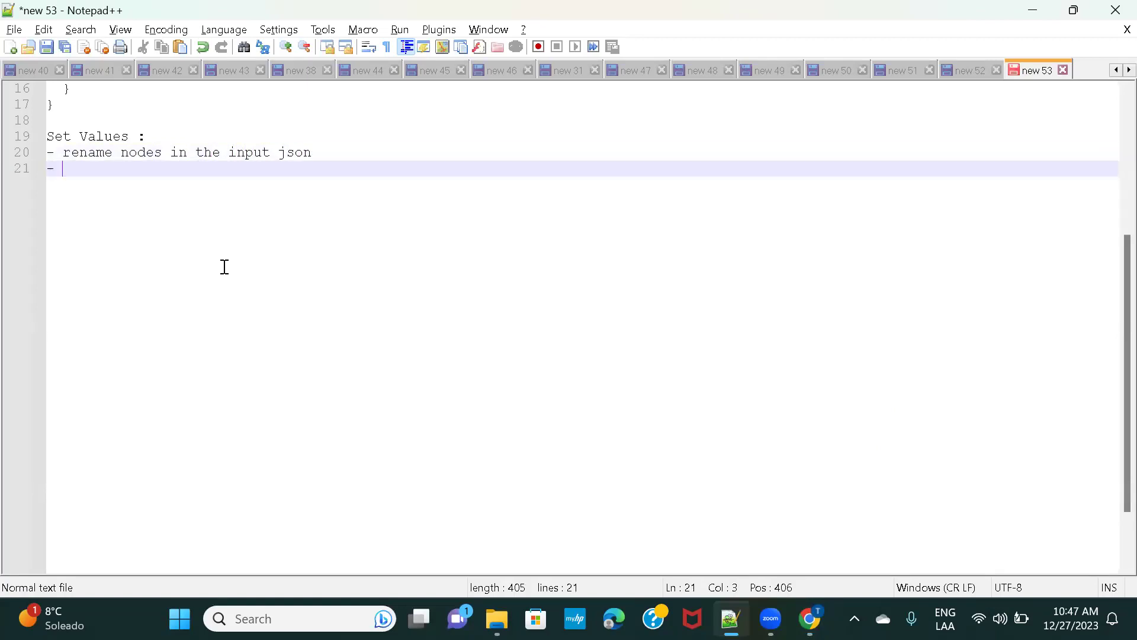
type("add literal values")
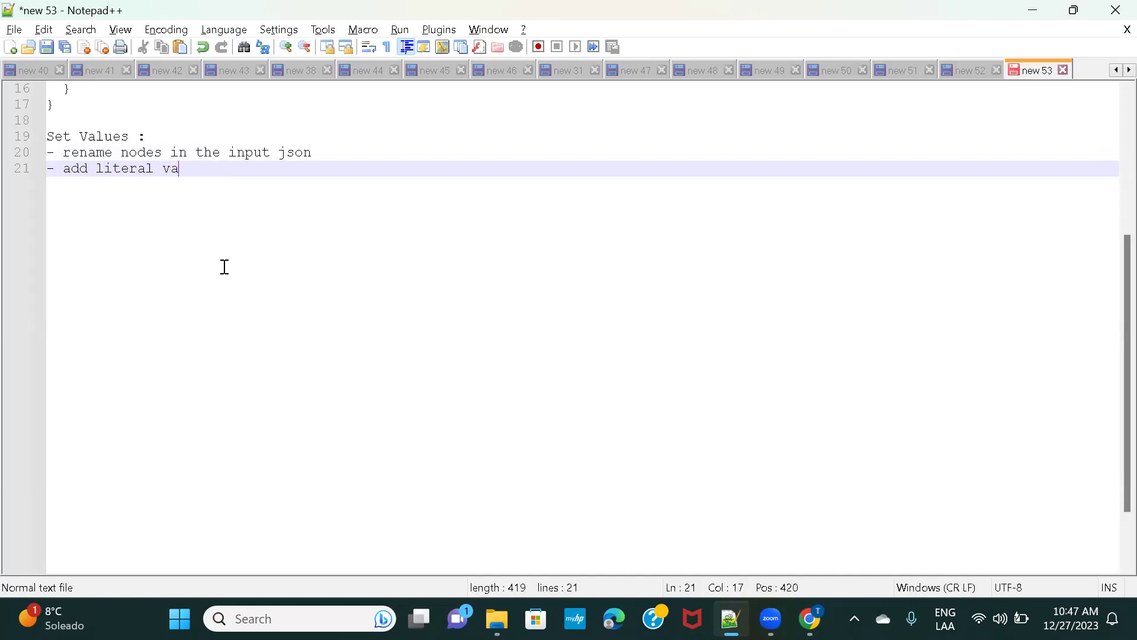
key("Return")
type("-")
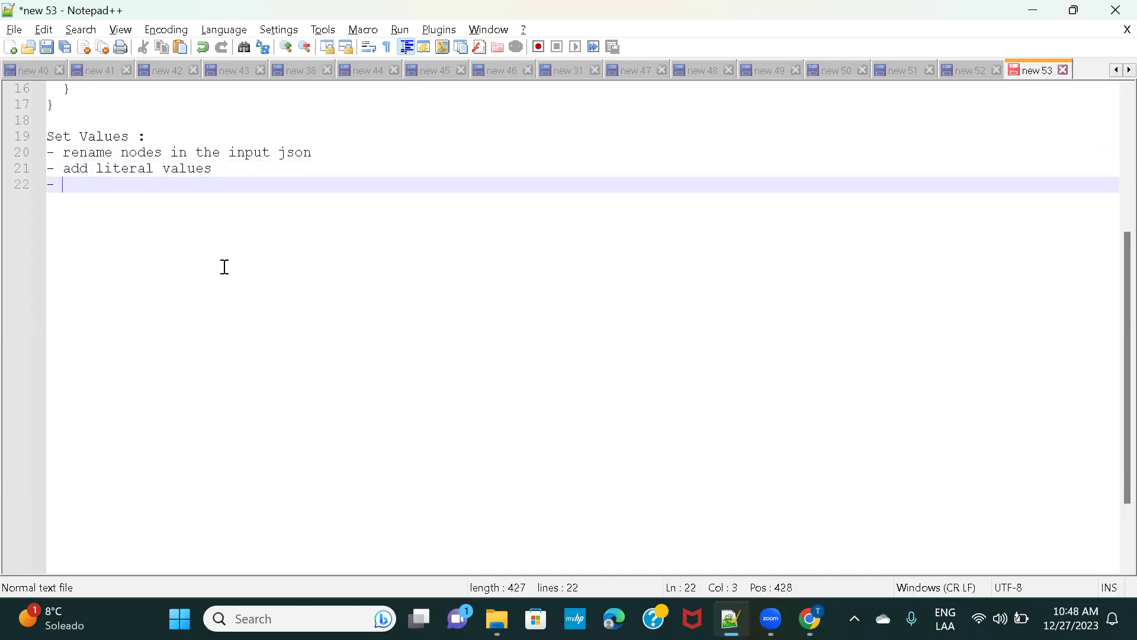
type(" concatenate values")
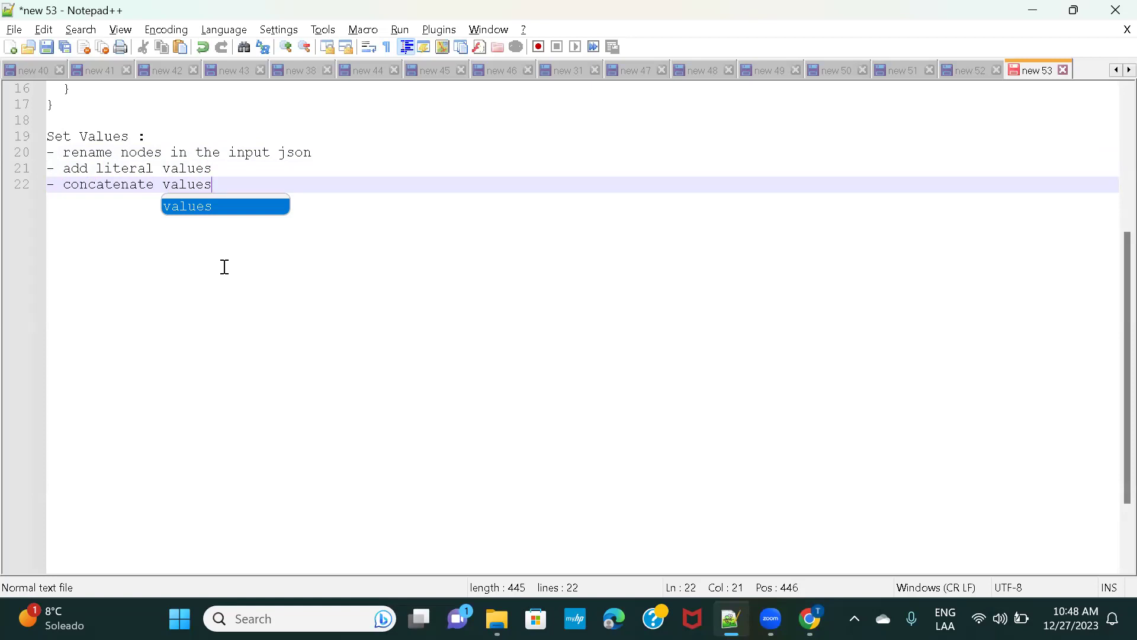
type("- ")
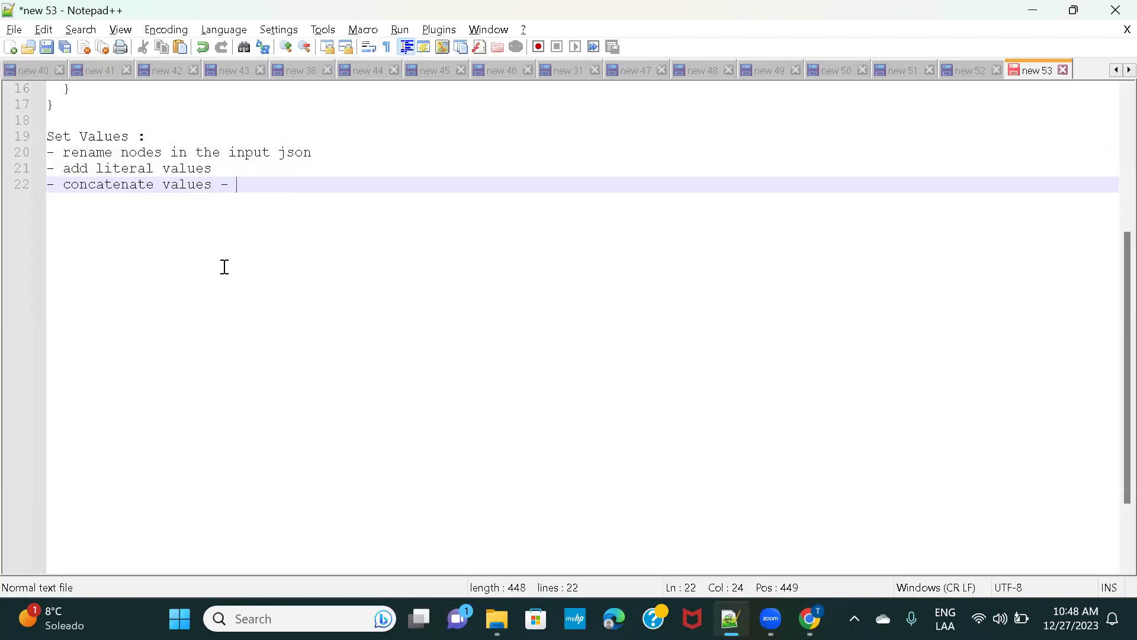
type("static or dynamic")
key("Return")
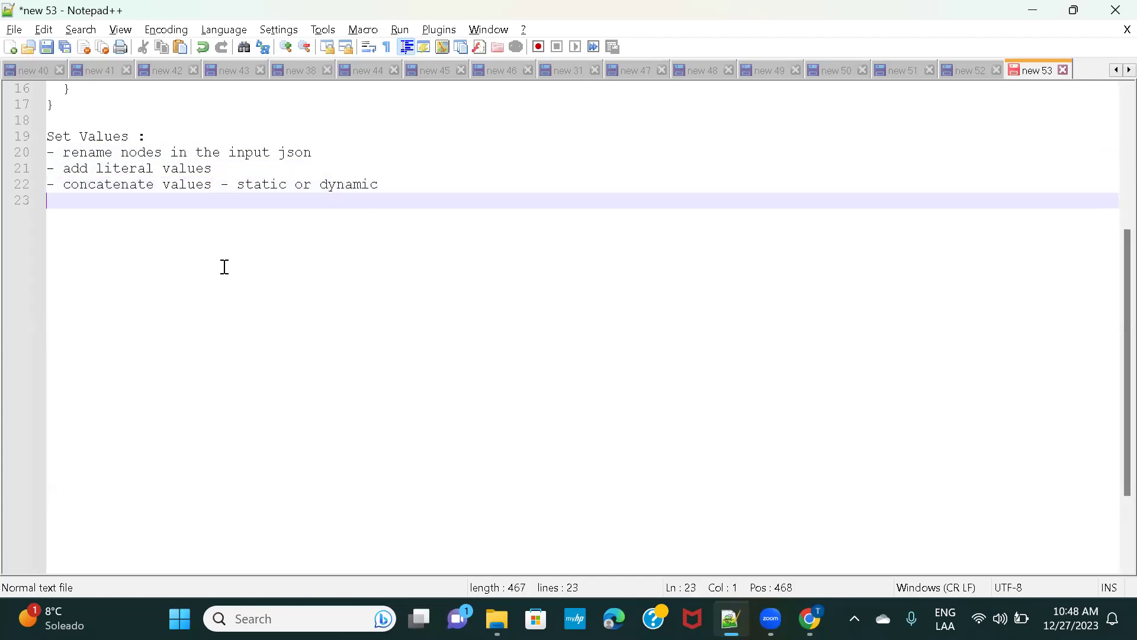
Step: Add the bullet "- perform calculations using formulas" and start another bullet below it
type("- perfomr")
key("BackSpace")
key("BackSpace")
type("rm calcula")
type("ted")
key("BackSpace")
key("BackSpace")
type("ions using form")
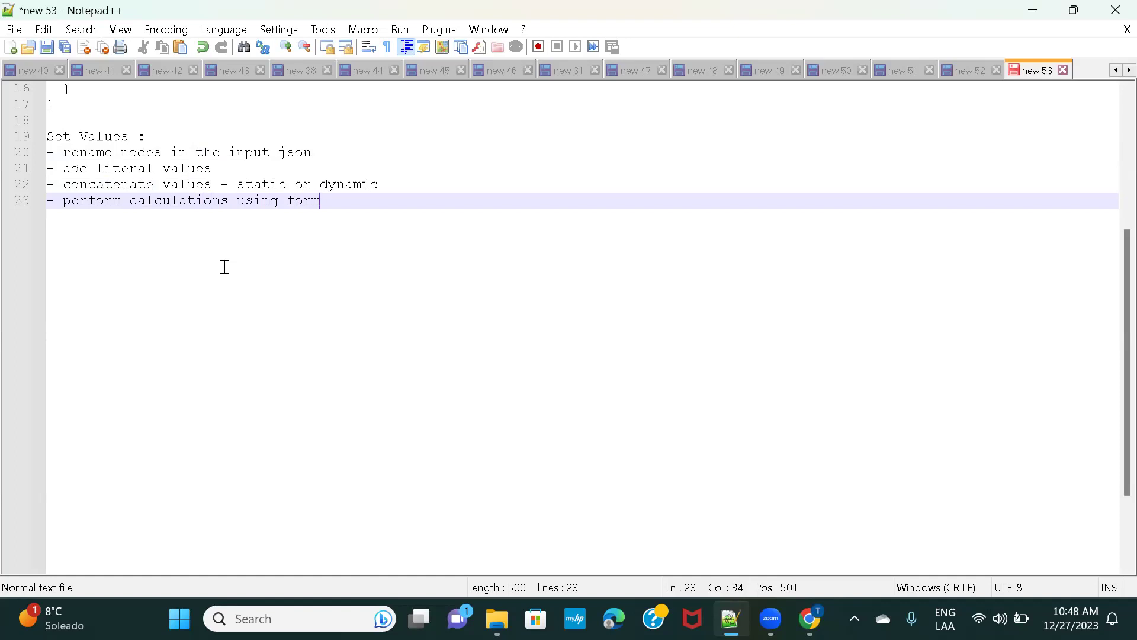
type("ulas")
key("Return")
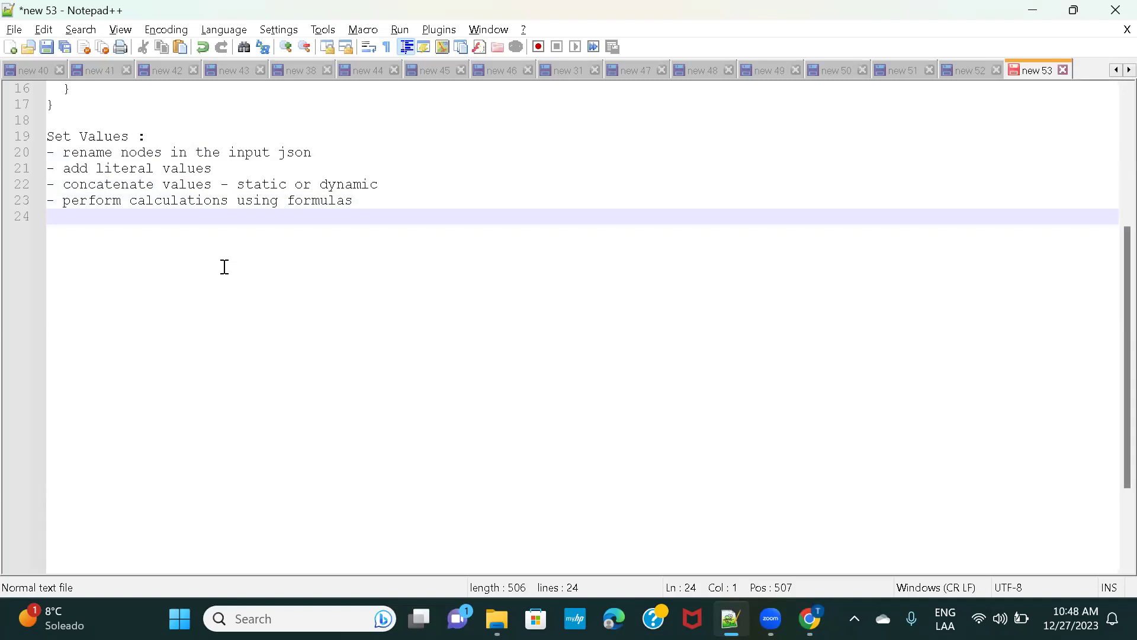
type("-")
double_click(106, 190)
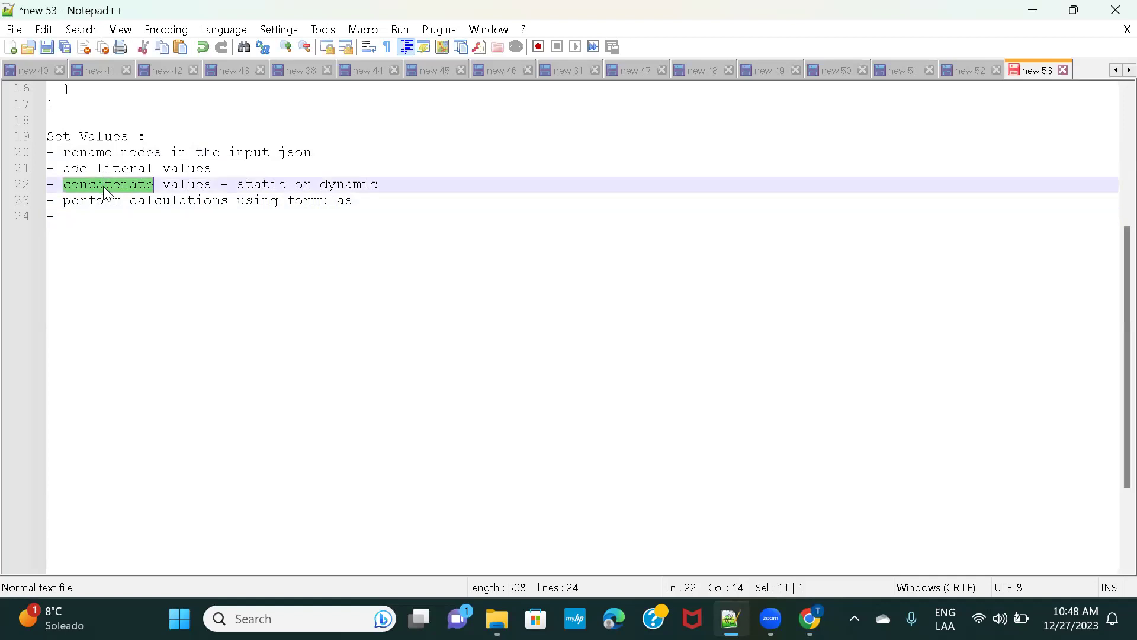
double_click(354, 185)
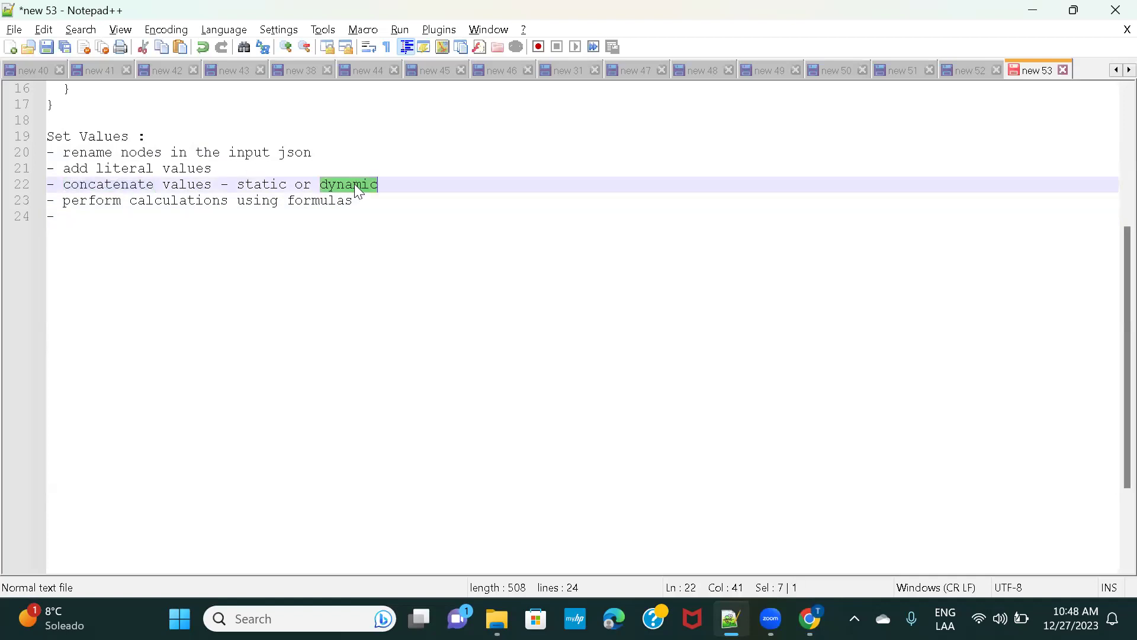
double_click(122, 187)
left_click(391, 193)
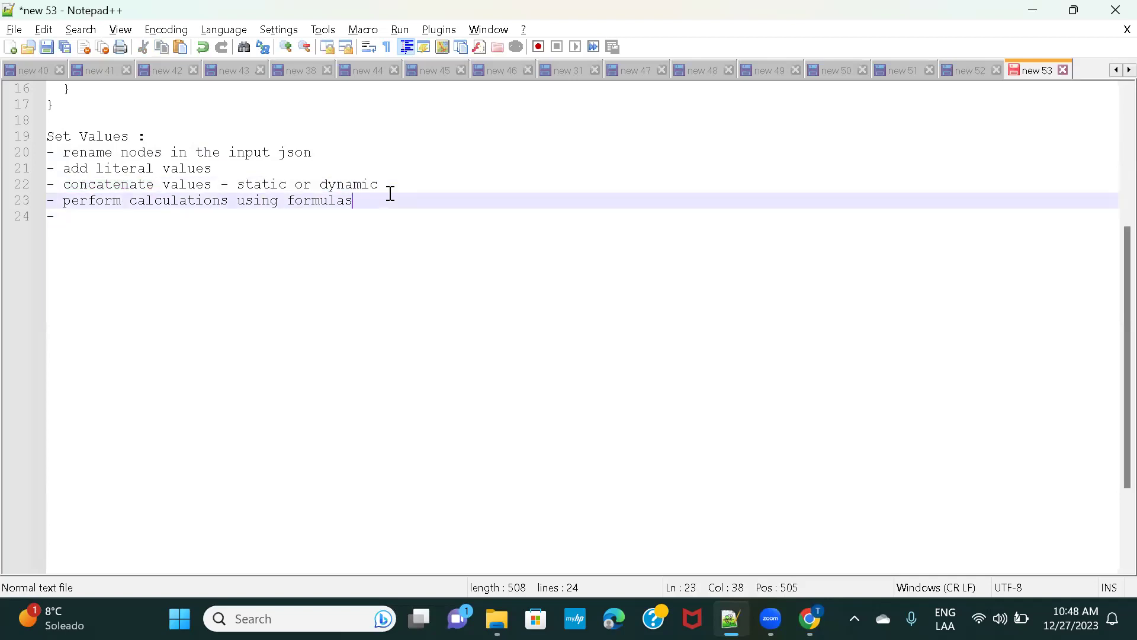
left_click(426, 184)
type("%%")
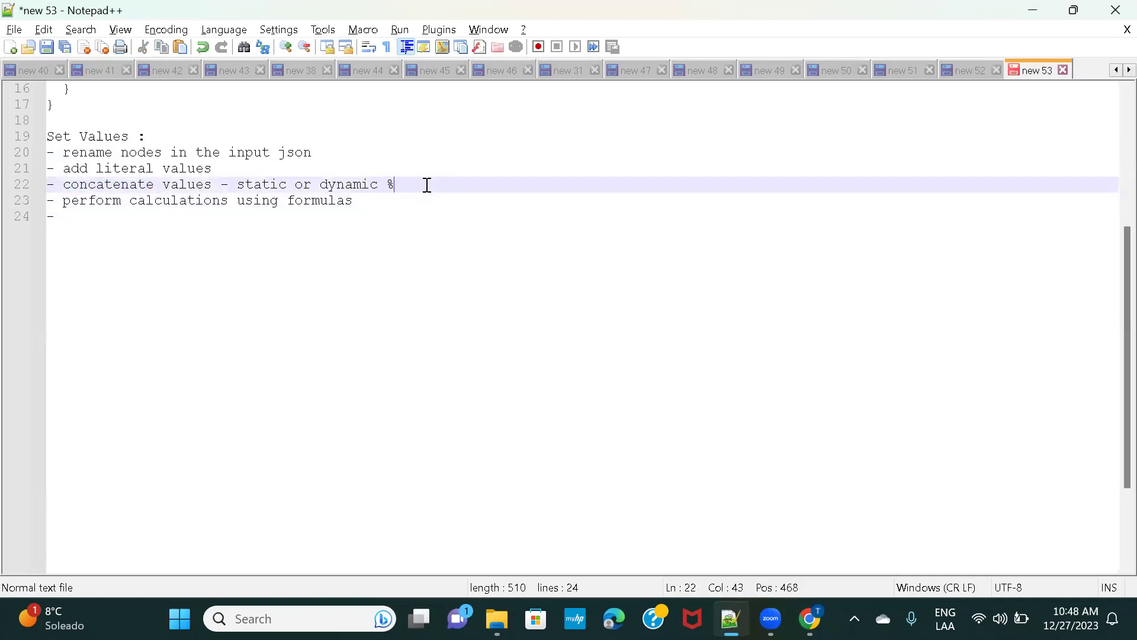
key("BackSpace")
key("BackSpace")
key("BackSpace")
Step: Complete the empty last bullet with the text "complex date calculation"
left_click(128, 217)
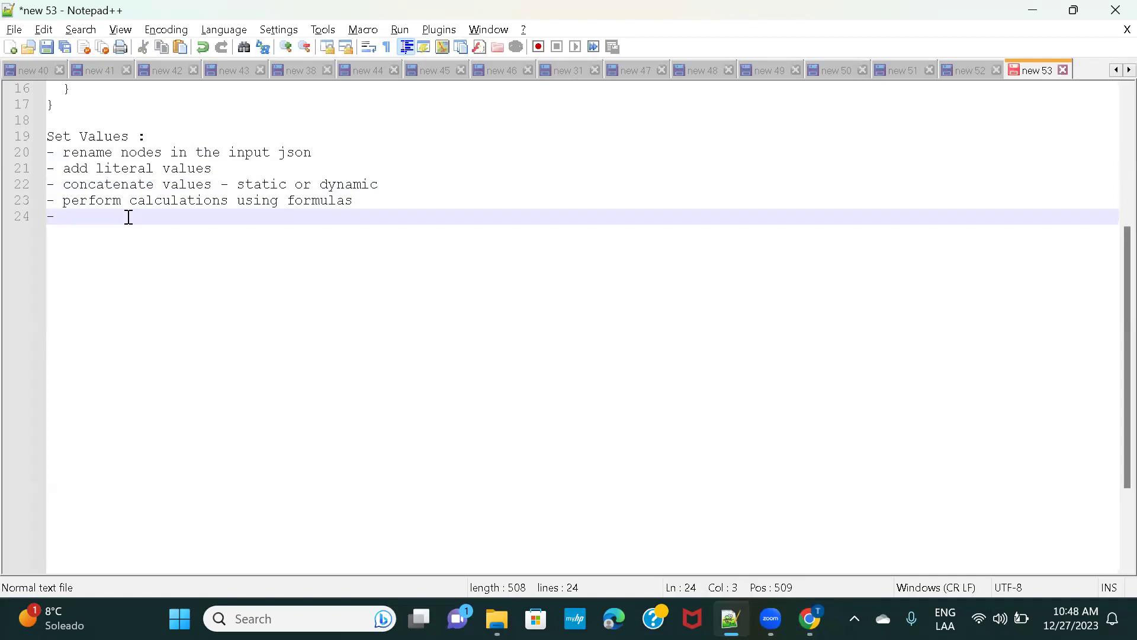
type("co")
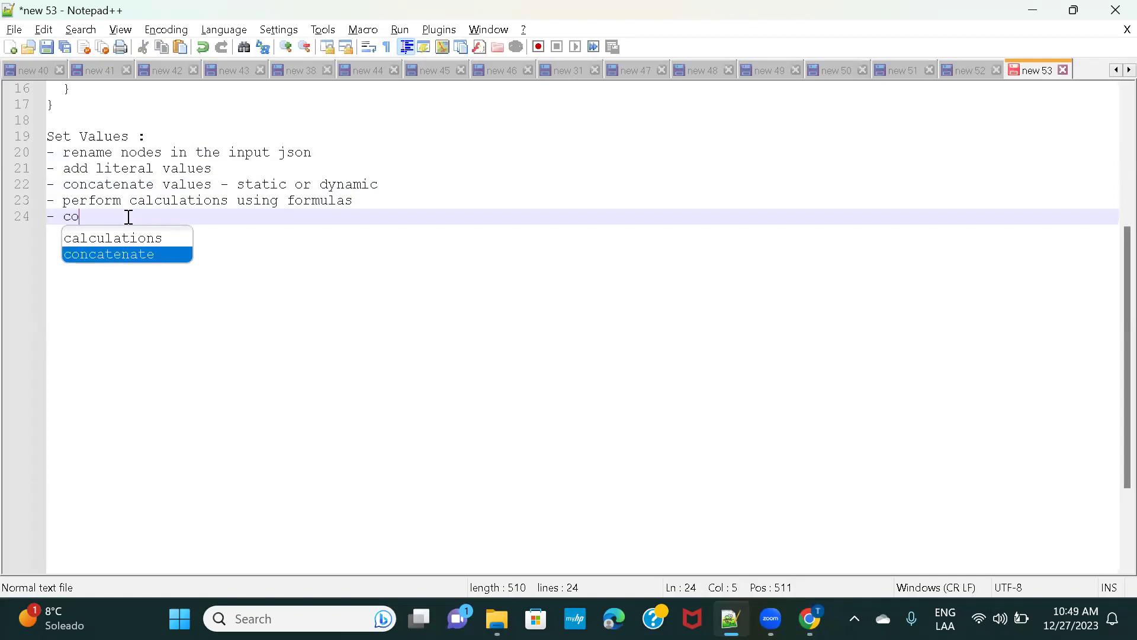
type("mplex date ca")
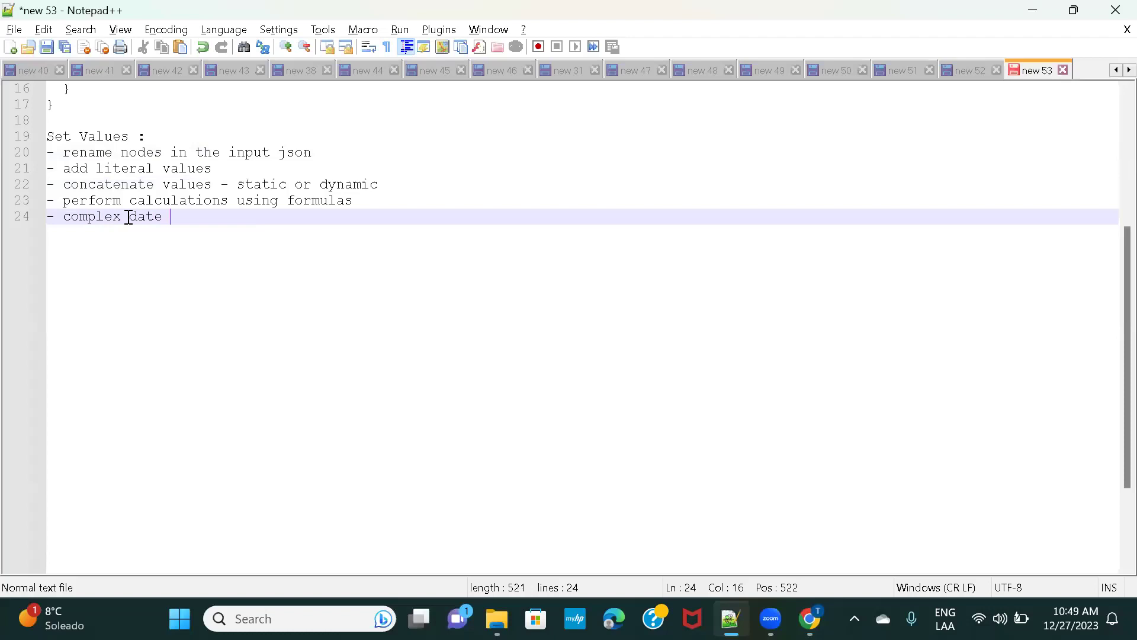
key("Return")
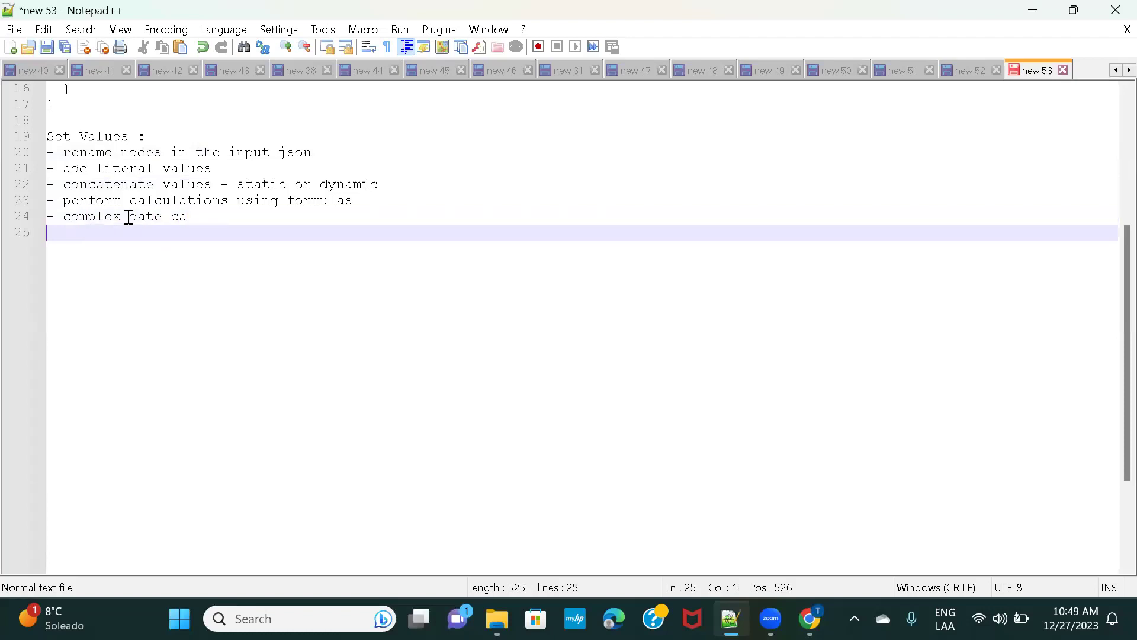
key("BackSpace")
type("lca")
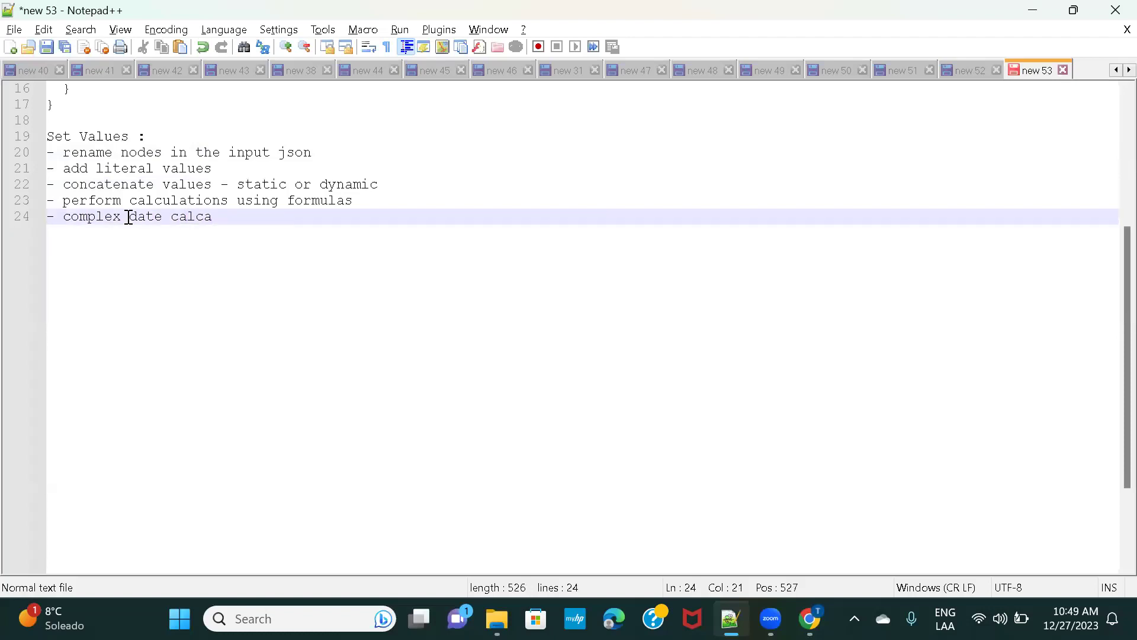
key("BackSpace")
type("ulation")
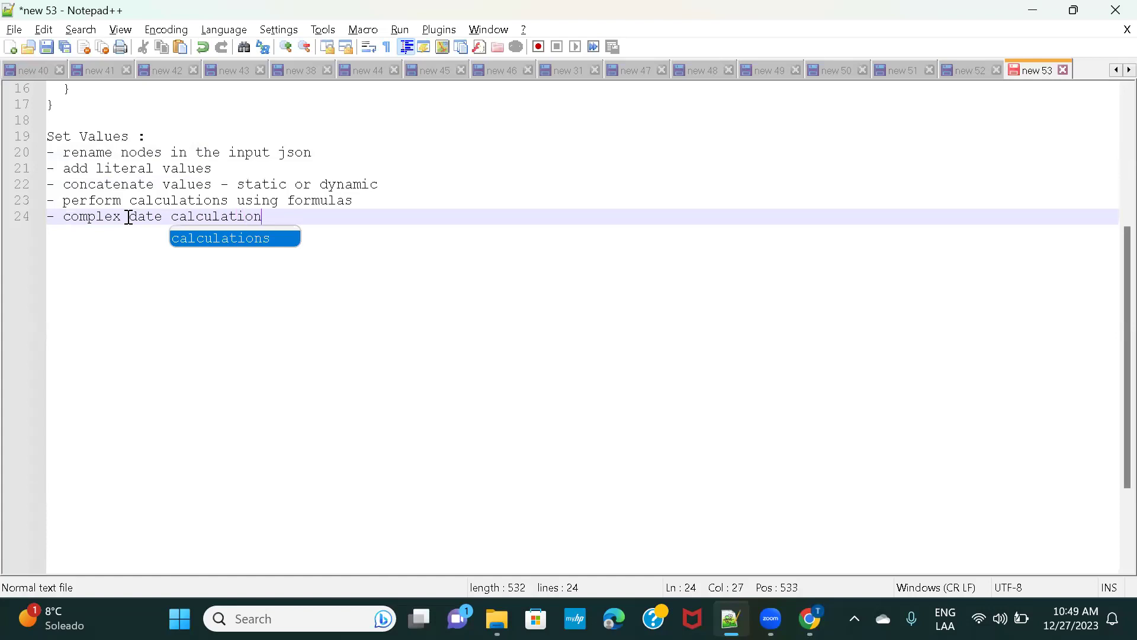
Step: Add the bullet "- use a function and an array value" at the end of the Set Values list
key("Return")
type("-")
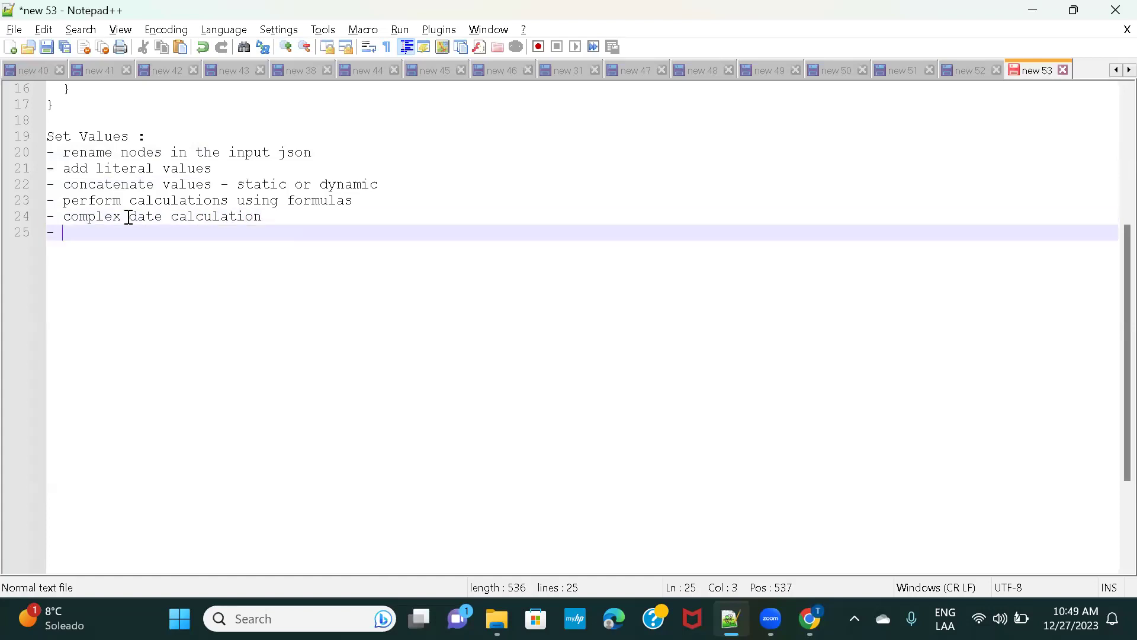
type(" use a function and an array value")
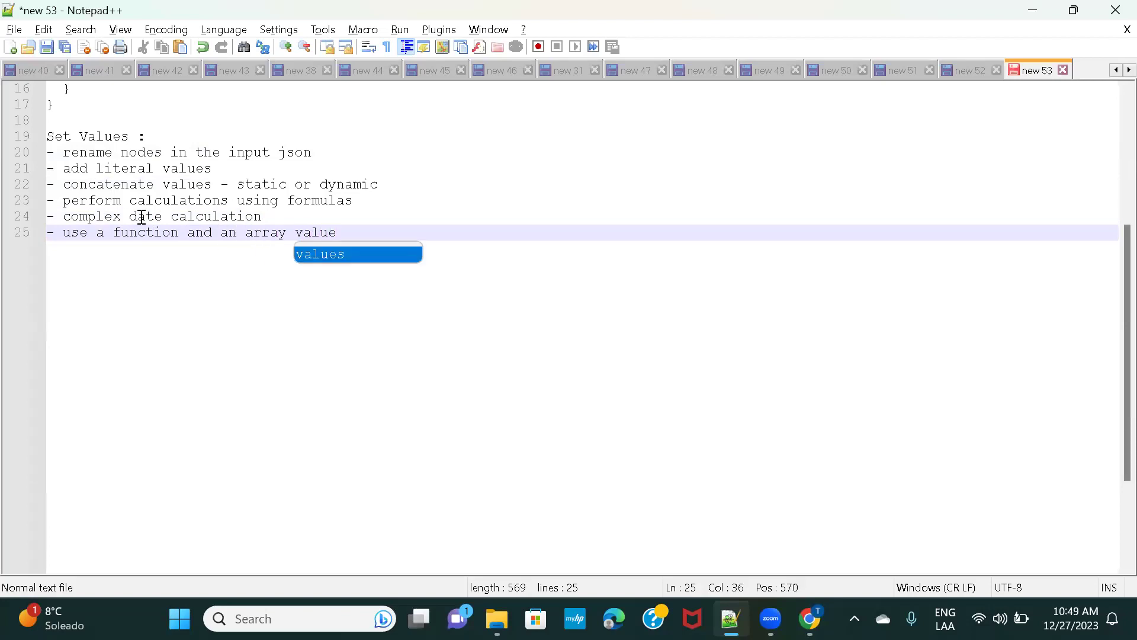
key("Escape")
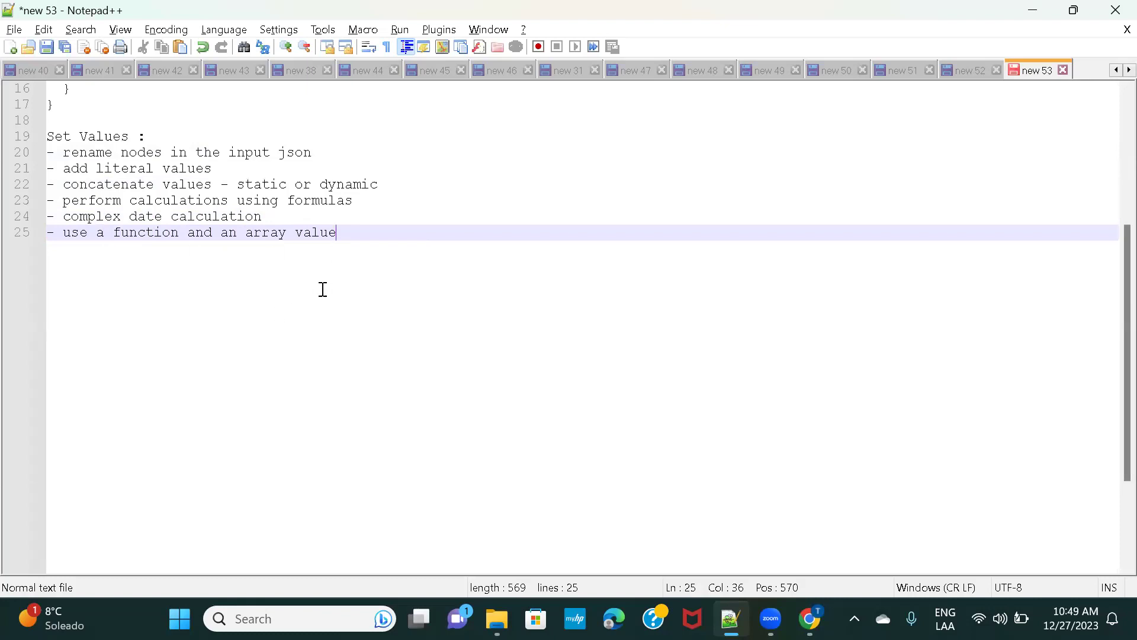
double_click(59, 135)
double_click(93, 134)
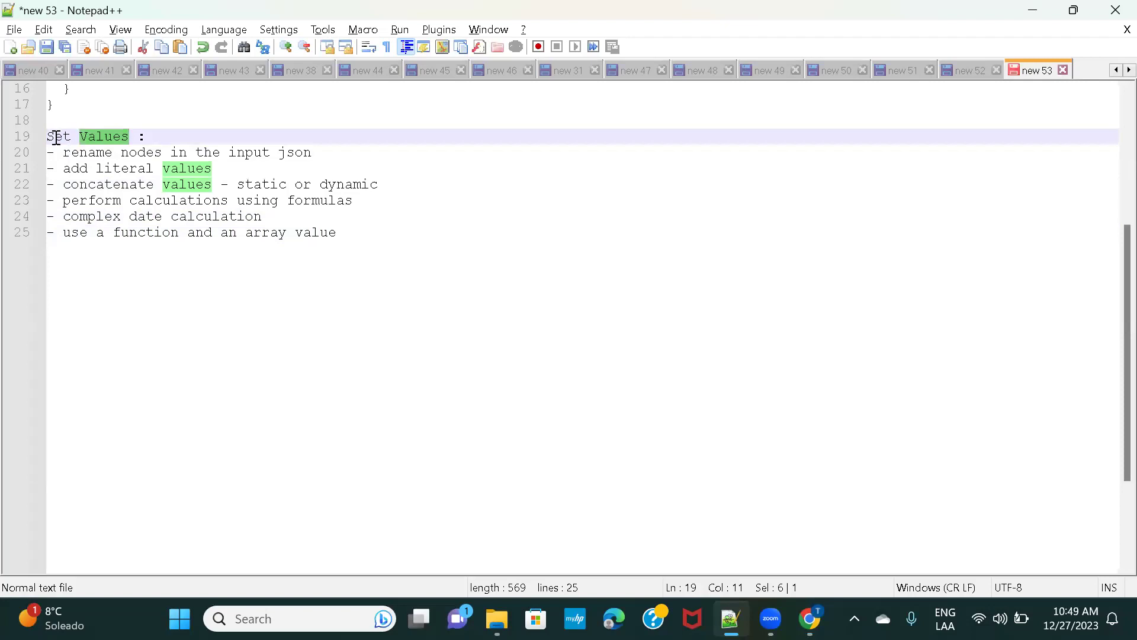
double_click(55, 137)
double_click(94, 136)
double_click(64, 136)
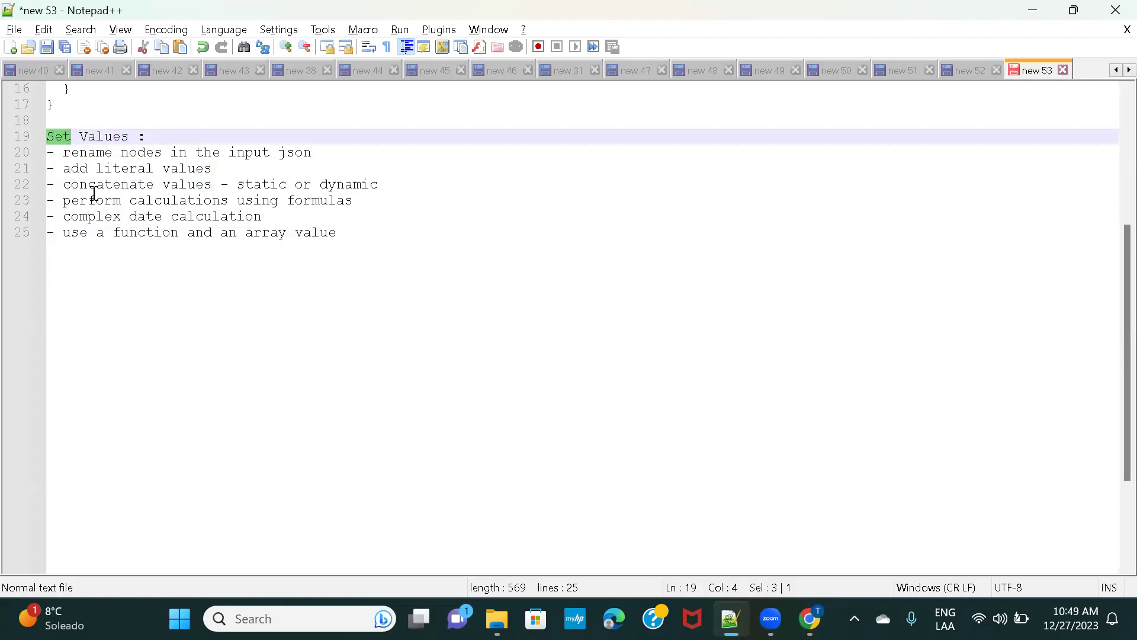
left_click(468, 276)
Step: Switch to the OmniScripts Salesforce window in Chrome and clear the data of the AccountSearchUseCase preview
mouse_move(810, 619)
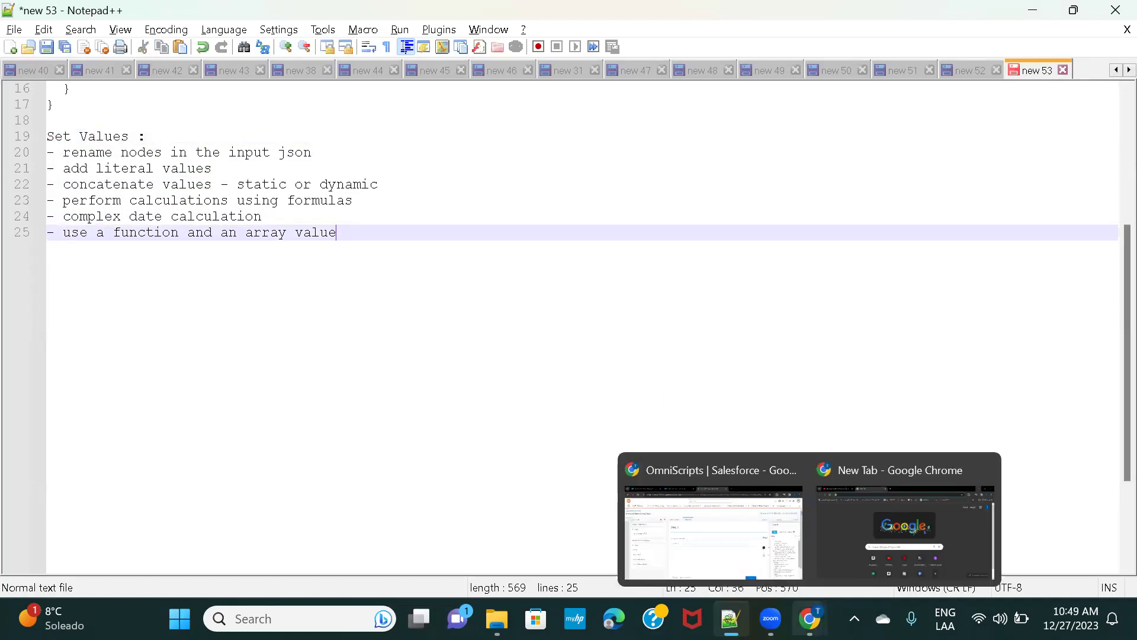
left_click(713, 526)
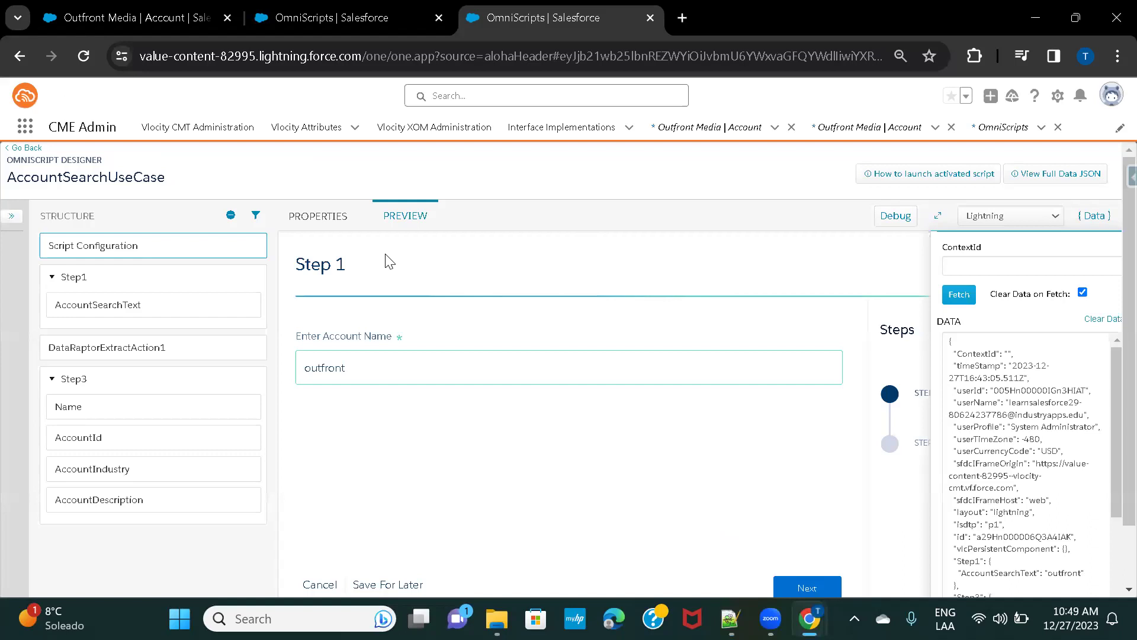
scroll(560, 305, "down", 1)
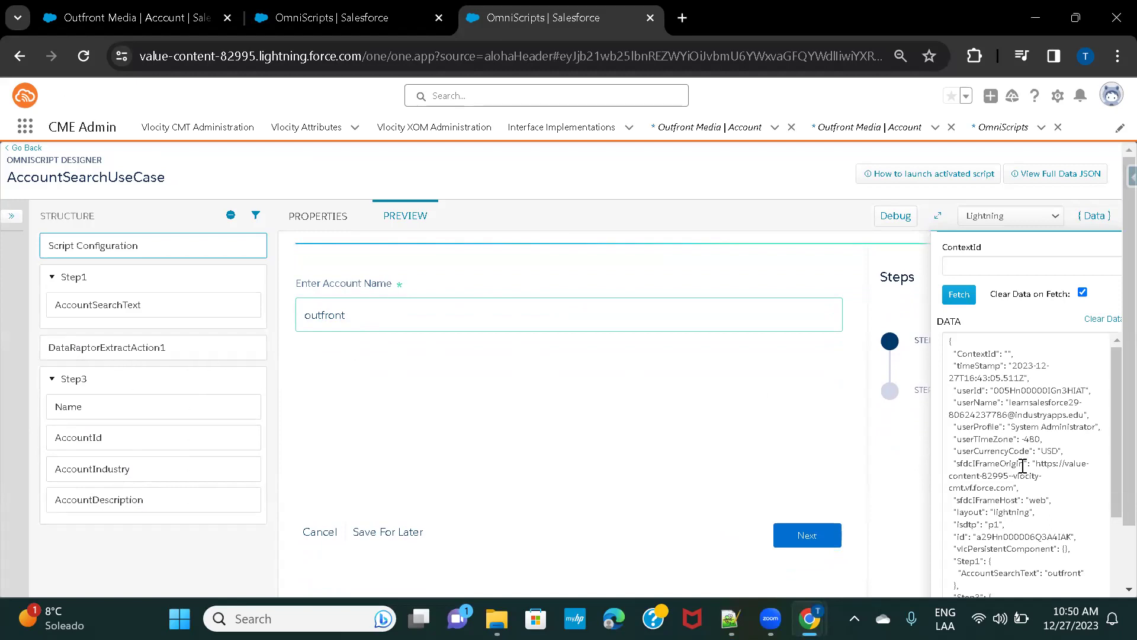
scroll(1018, 465, "down", 3)
scroll(1007, 429, "up", 3)
left_click(1102, 320)
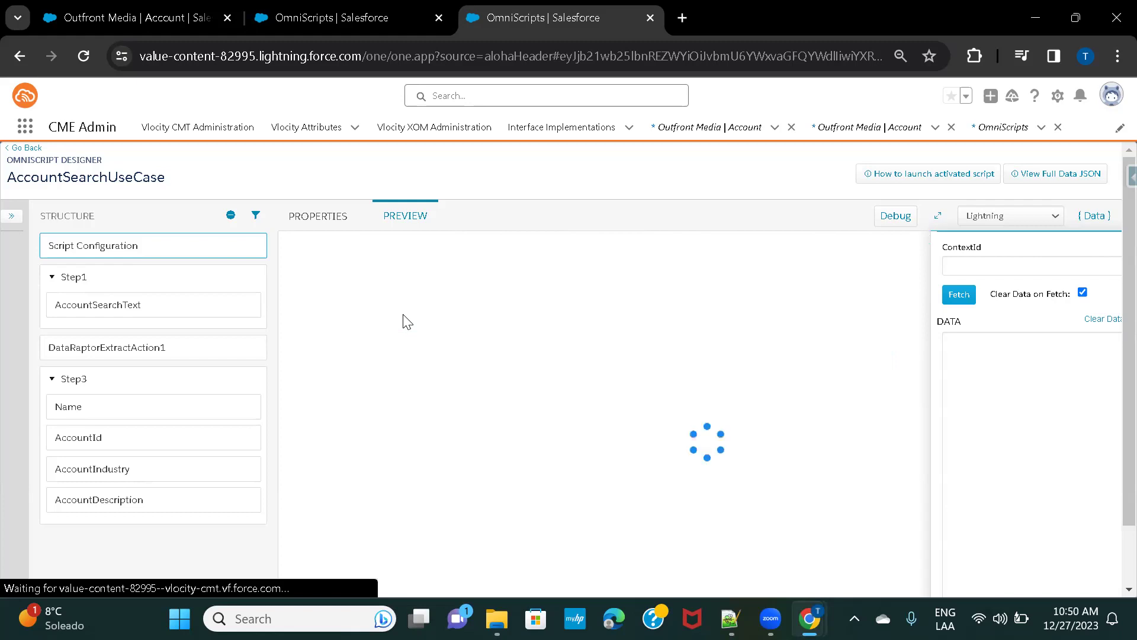
Step: Run the preview with "outfront" as the account name, advance to Step3 and review the account fields and data JSON
left_click(354, 360)
type("outfront")
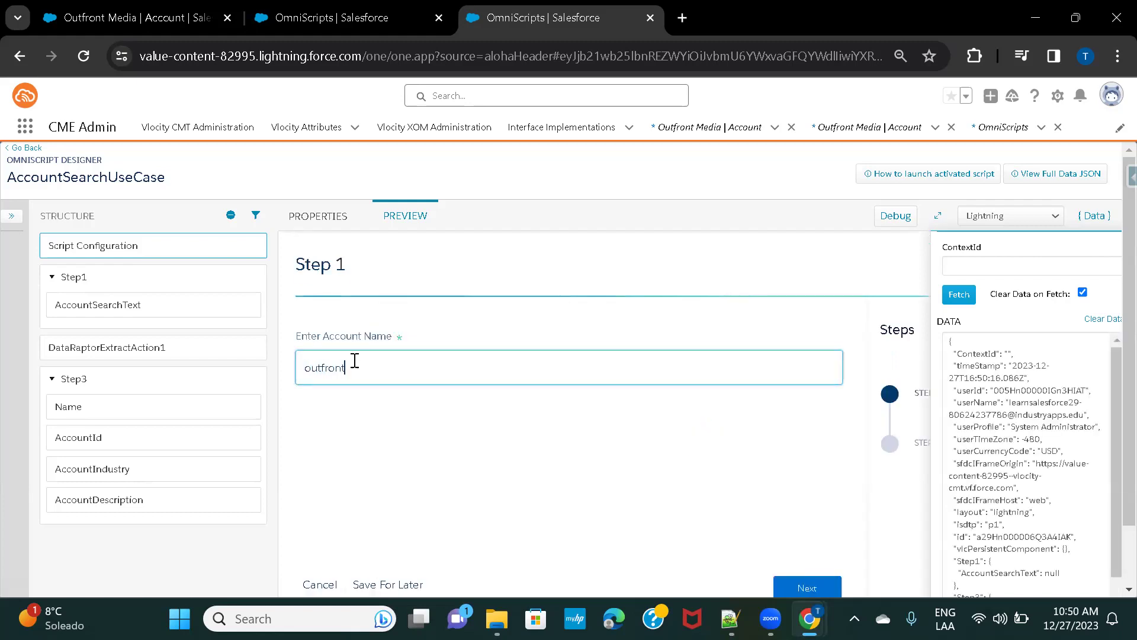
left_click(805, 587)
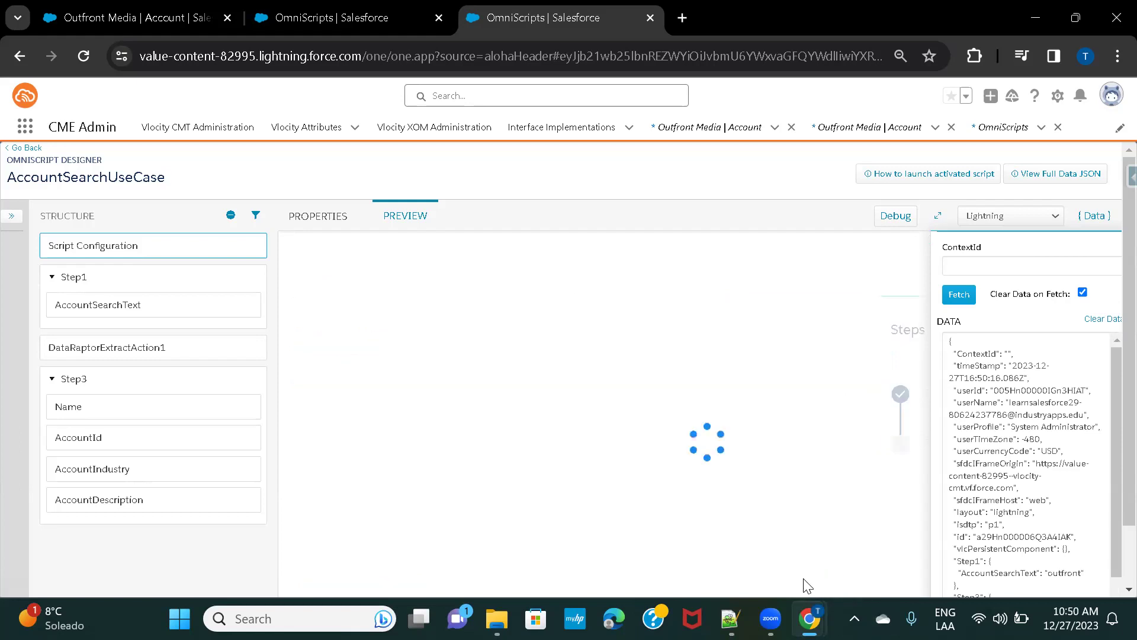
scroll(671, 291, "down", 1)
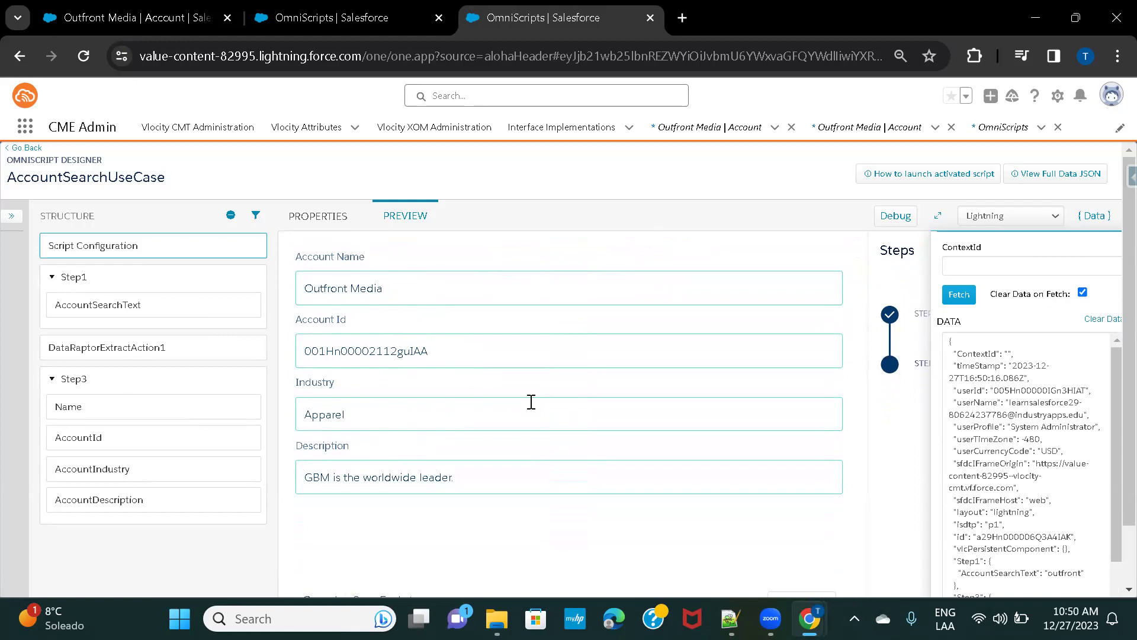
scroll(1047, 460, "down", 1)
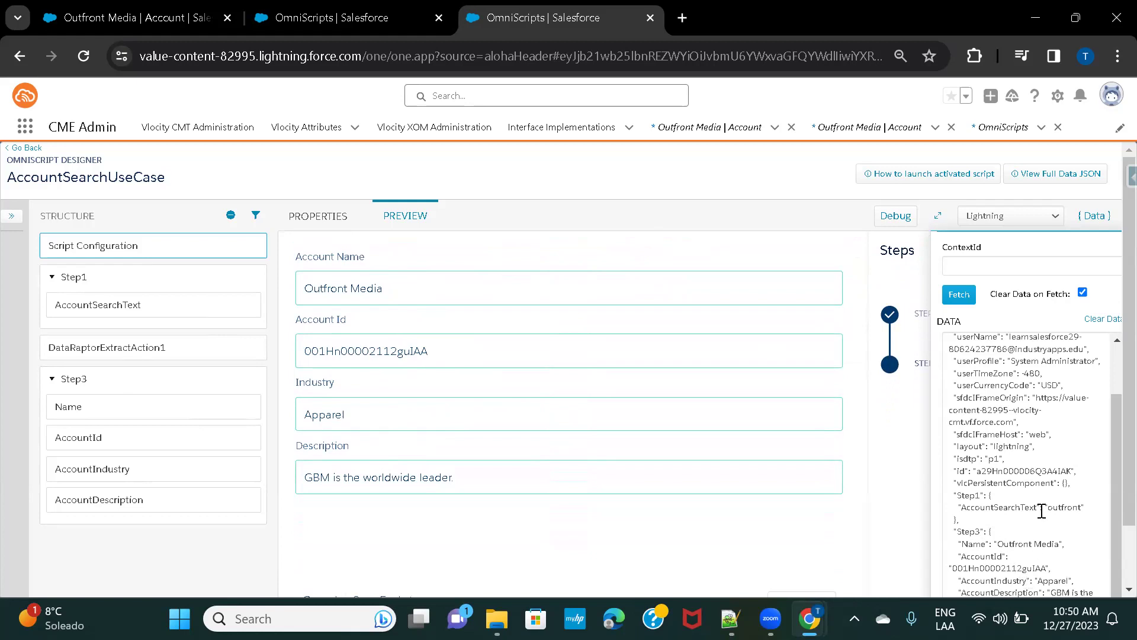
scroll(1041, 514, "down", 3)
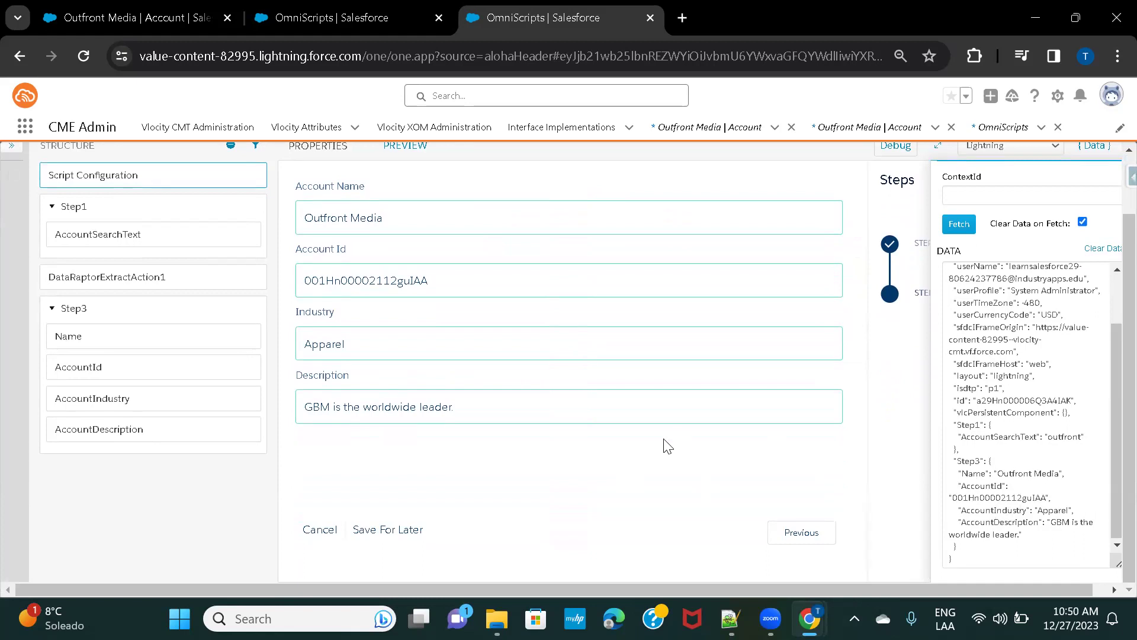
scroll(676, 441, "up", 5)
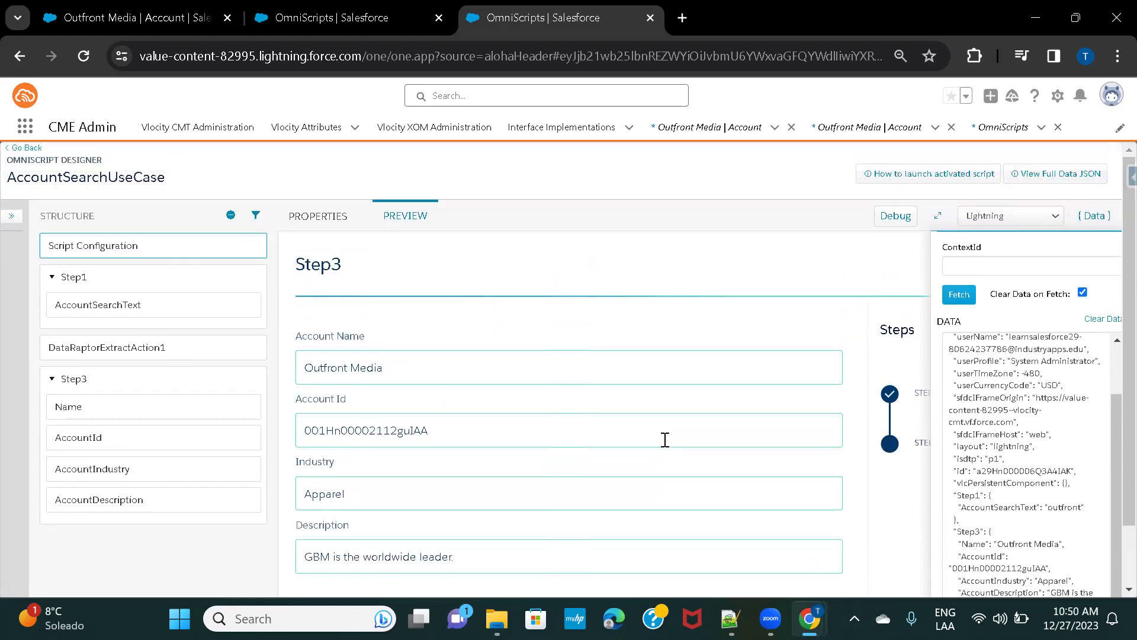
Step: Add a Set Values element at the end of Step3 and name it setvalueExample
left_click(12, 220)
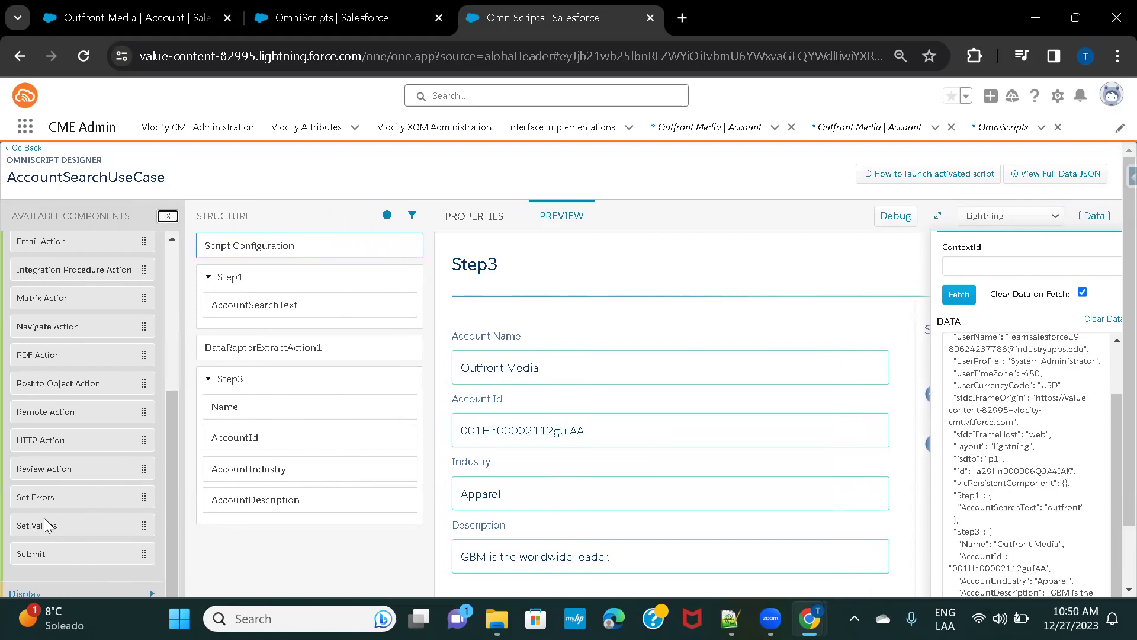
left_click_drag(143, 524, 278, 529)
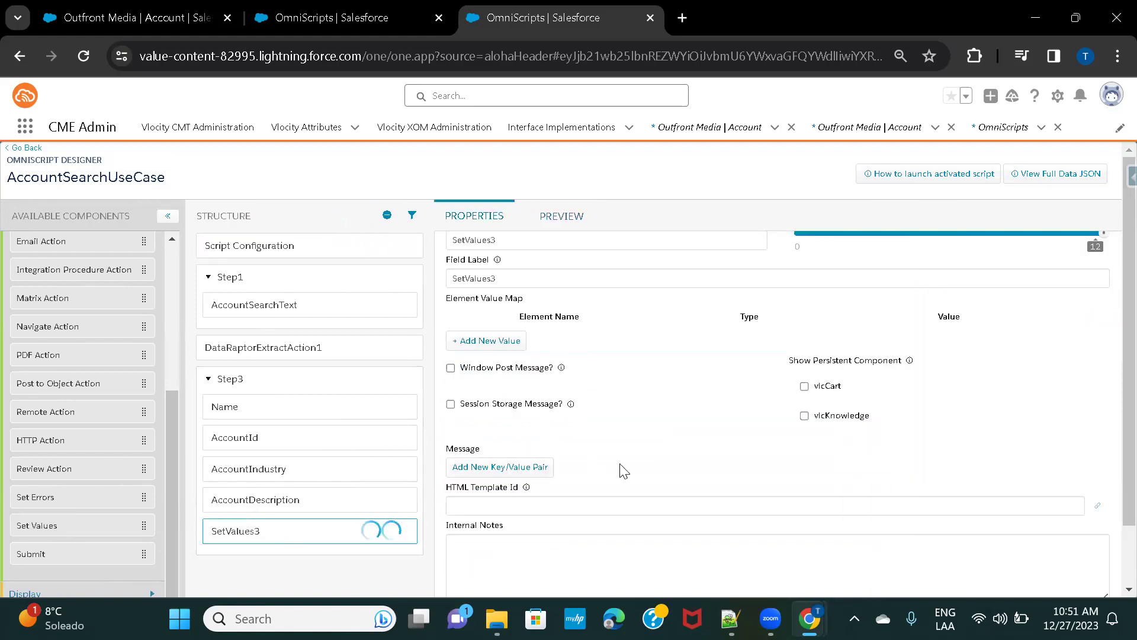
scroll(624, 471, "up", 2)
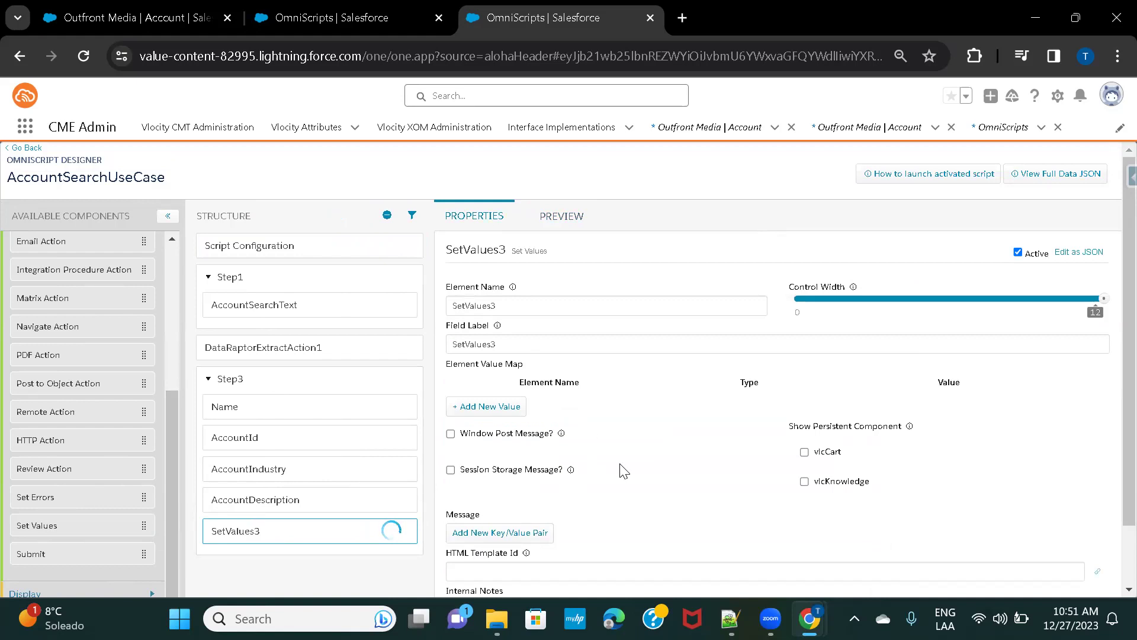
double_click(523, 307)
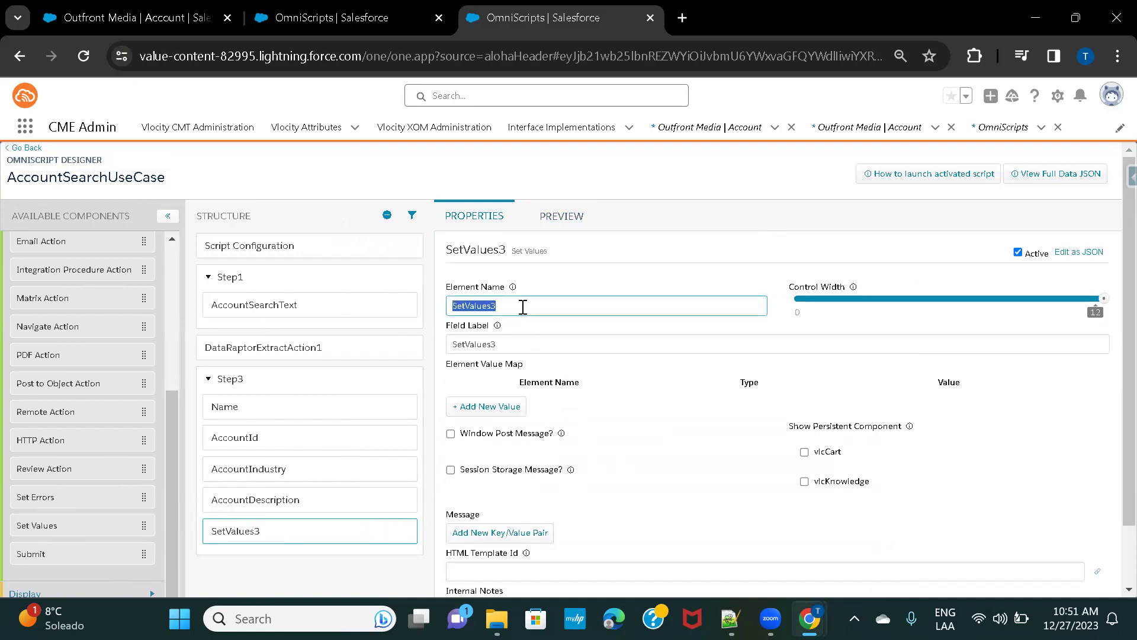
type("setva")
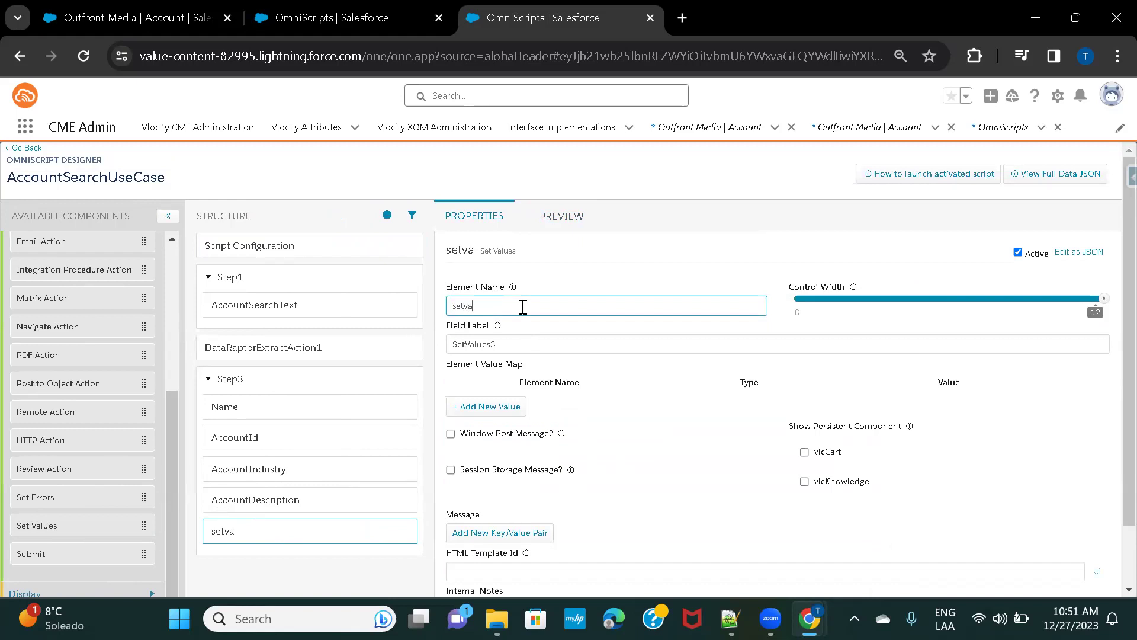
type("lueExample")
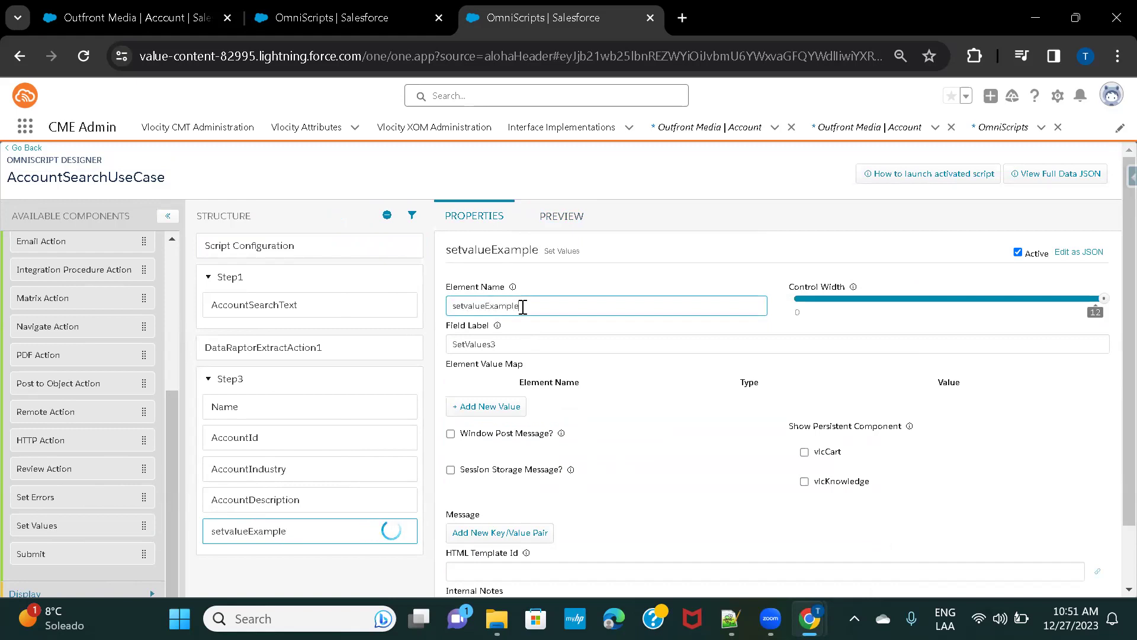
left_click(595, 392)
Step: Add a row to setvalueExample's Element Value Map, check the concatenate values line in the Notepad++ notes and return to Chrome
scroll(595, 392, "down", 1)
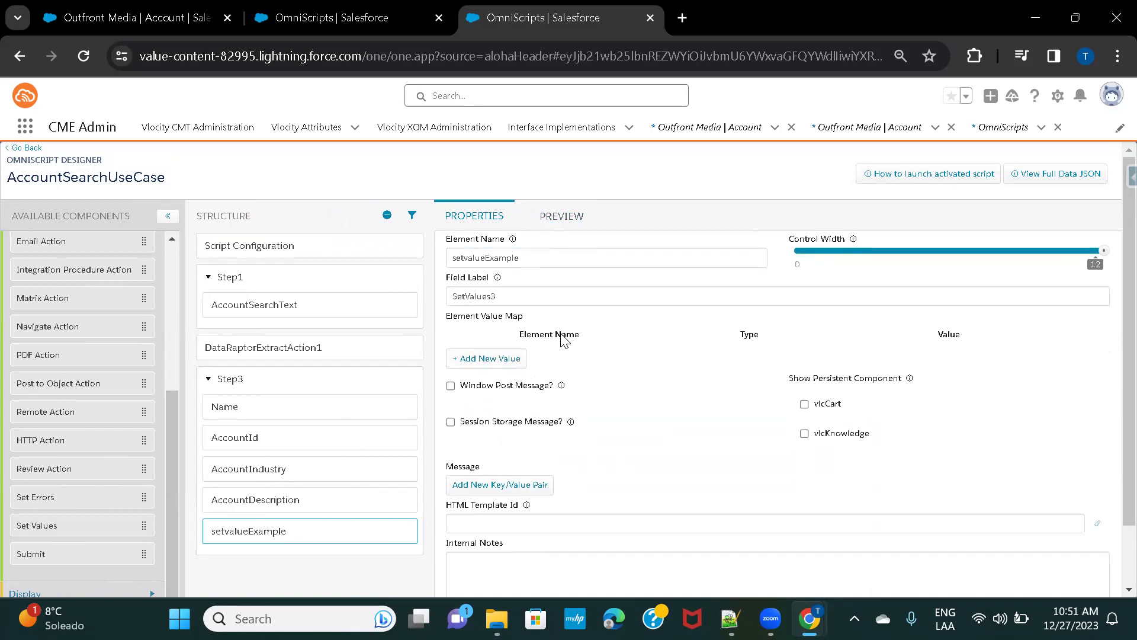
left_click(496, 359)
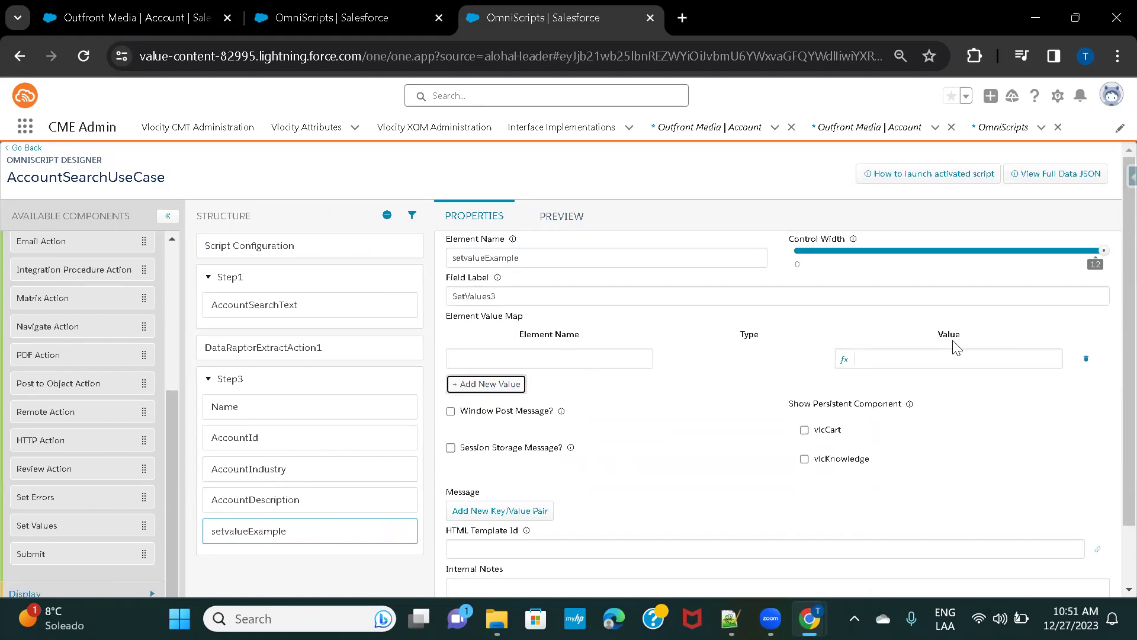
left_click(730, 618)
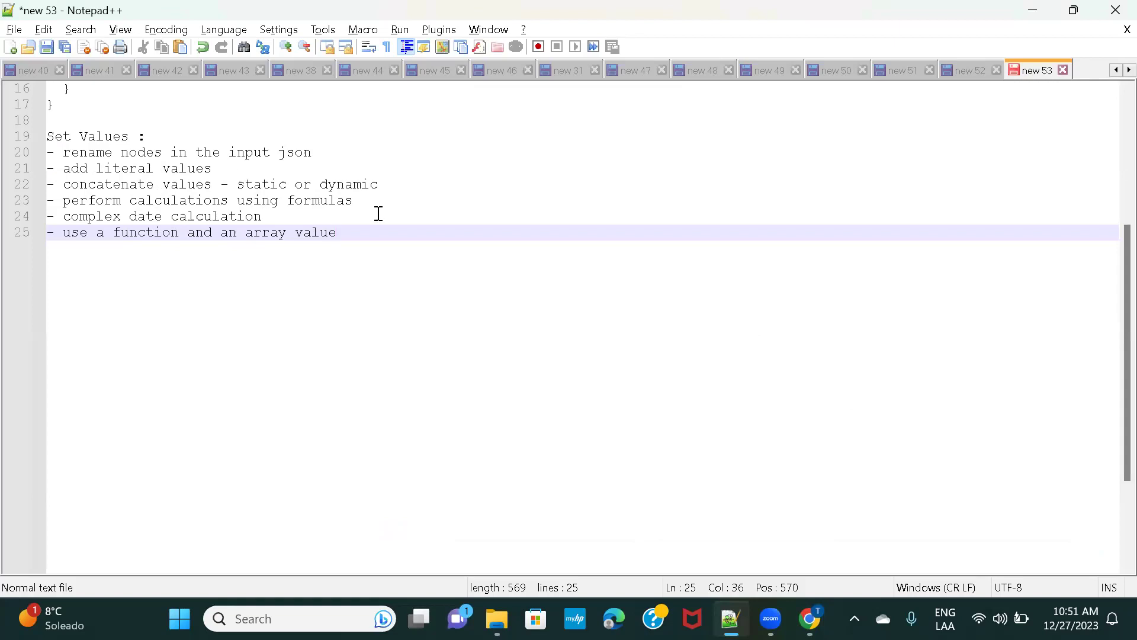
double_click(350, 184)
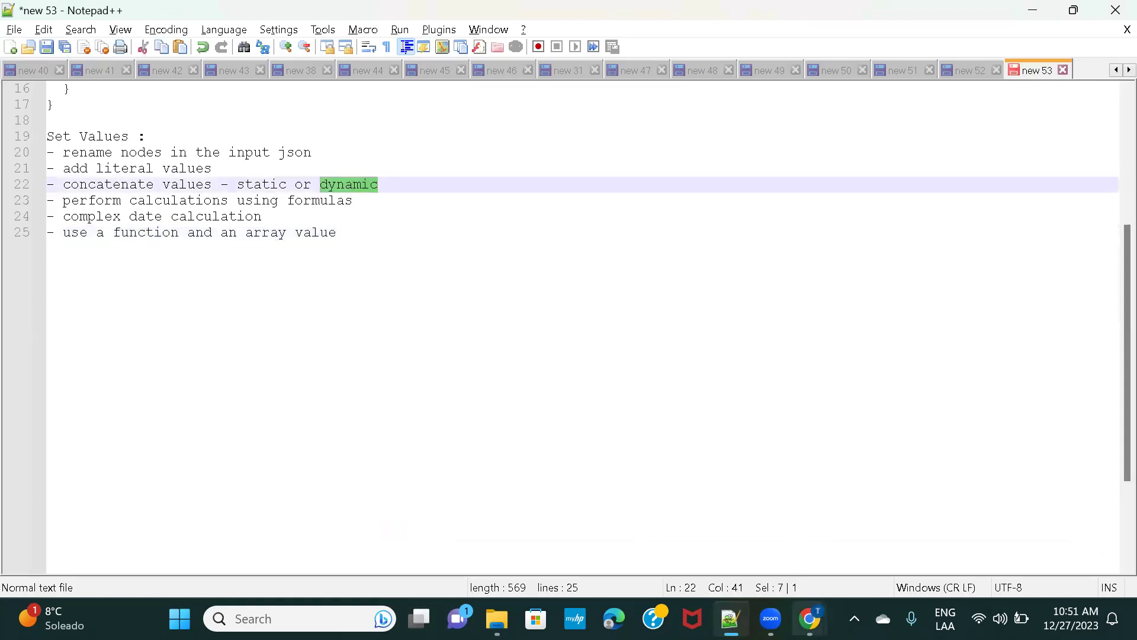
left_click(810, 618)
left_click(751, 548)
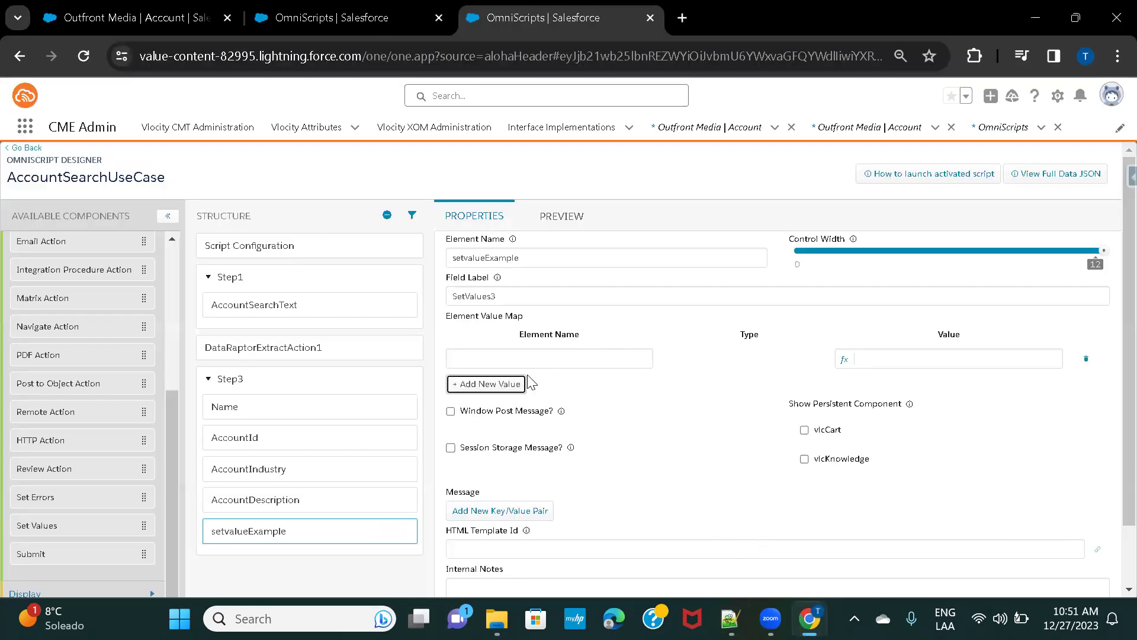
Step: Name the new value row NameandIndustry and enter the merge delimiters %% as its value
left_click(516, 360)
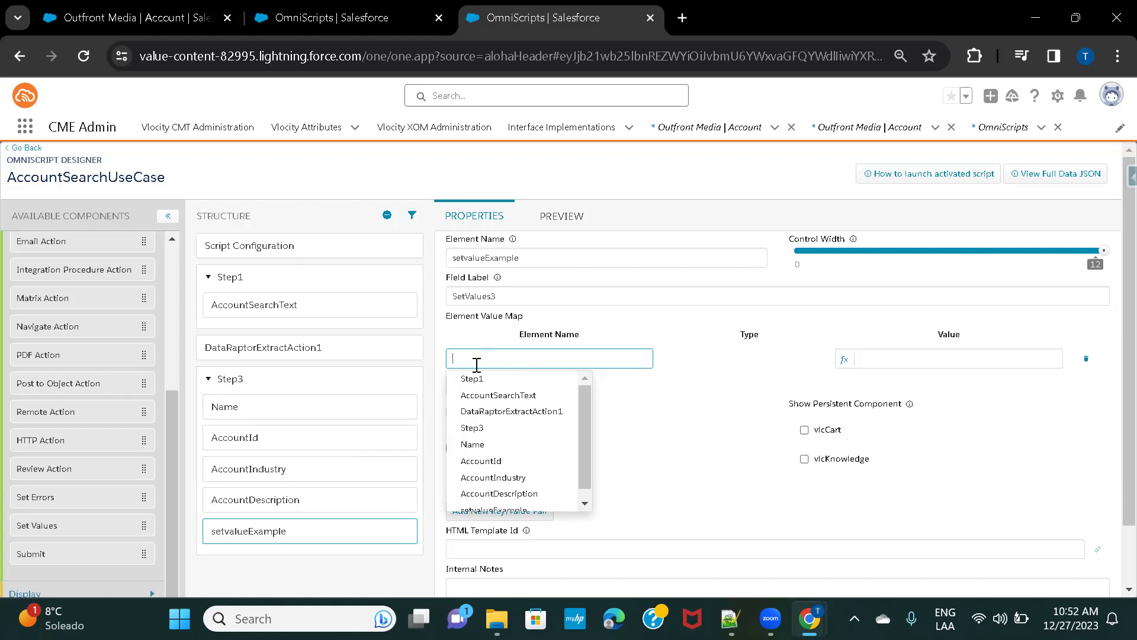
type("Nameand")
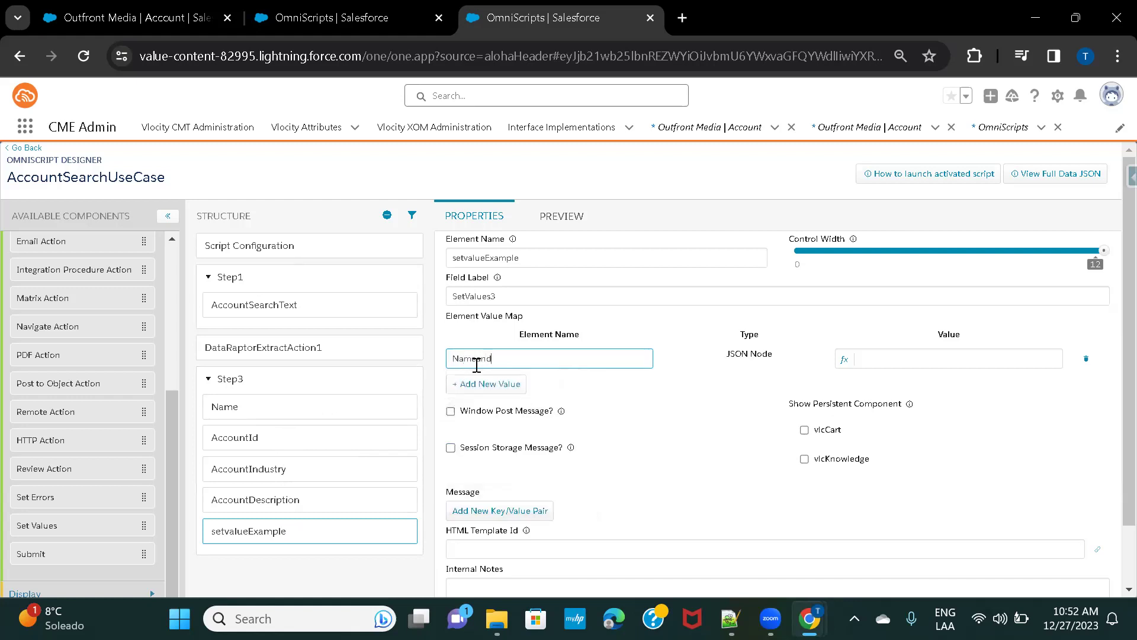
type("Industry")
left_click(906, 361)
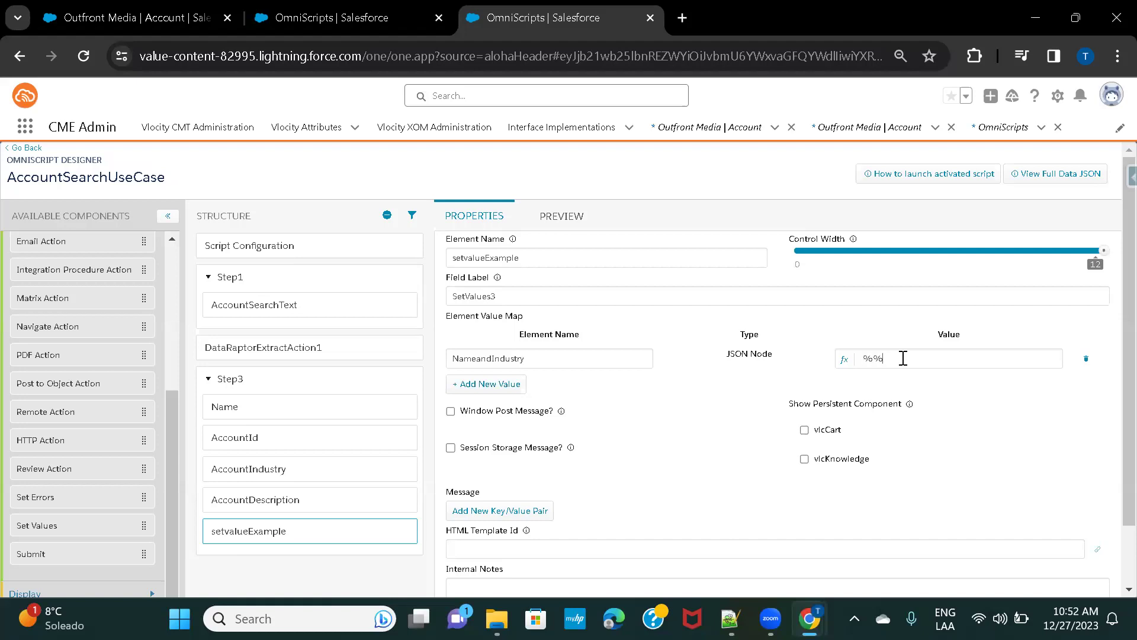
Step: Check the element name of Step3's Name field and extend the NameandIndustry value to %Name% %%
left_click(868, 358)
left_click(239, 415)
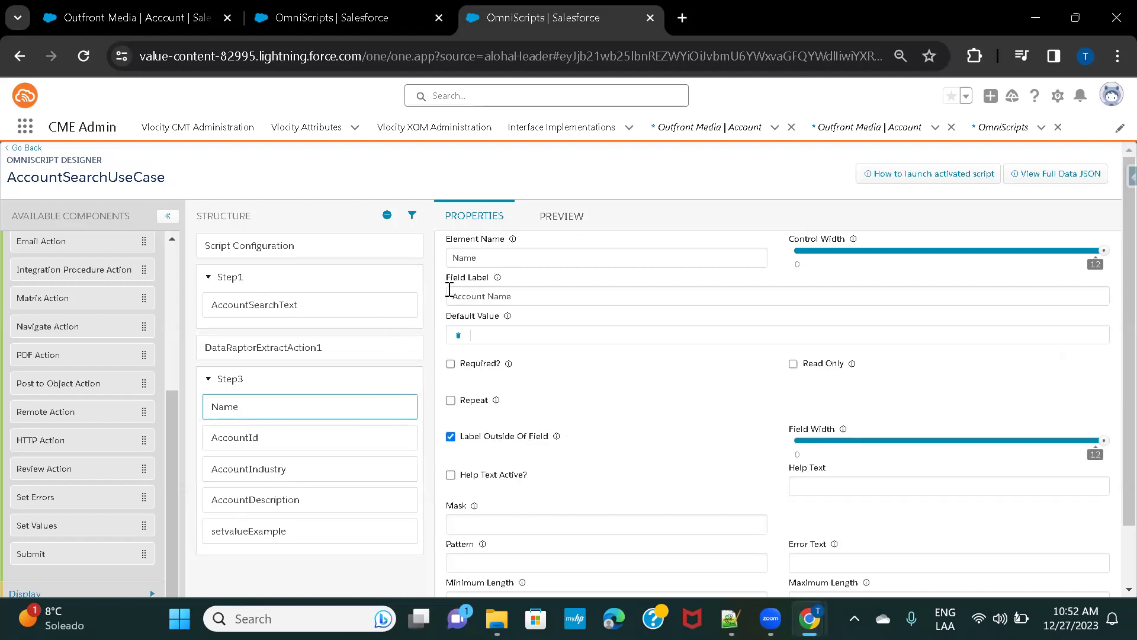
left_click(478, 255)
double_click(479, 256)
left_click(273, 544)
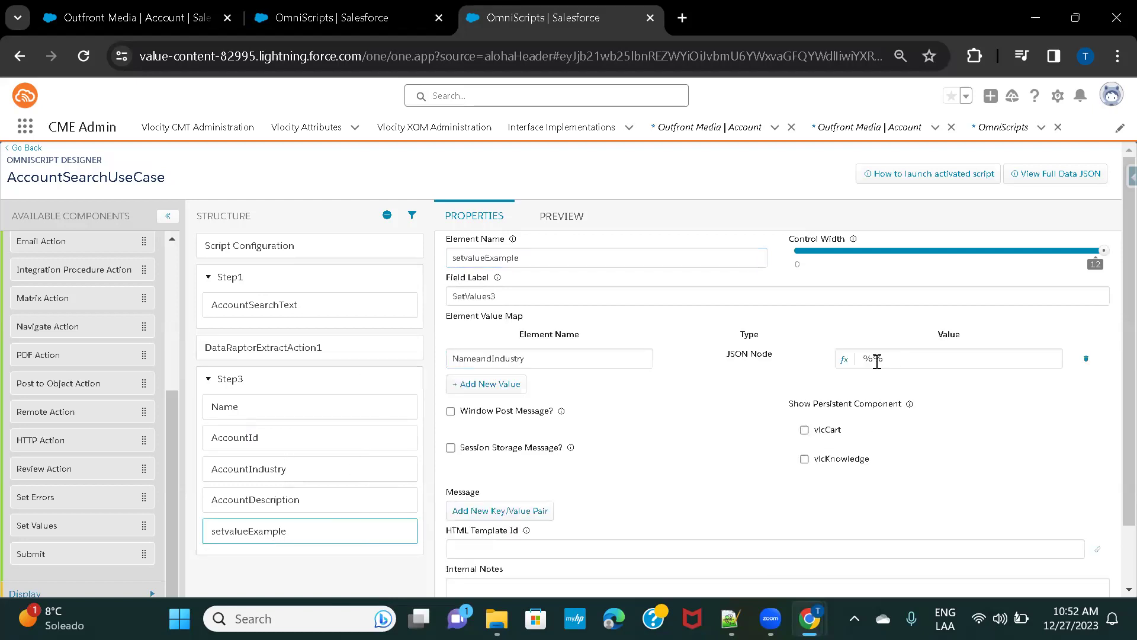
left_click(870, 359)
type("Name%")
Step: Copy the AccountIndustry element's name and complete the NameandIndustry value as %Name% %AccountIndustry%
left_click(256, 474)
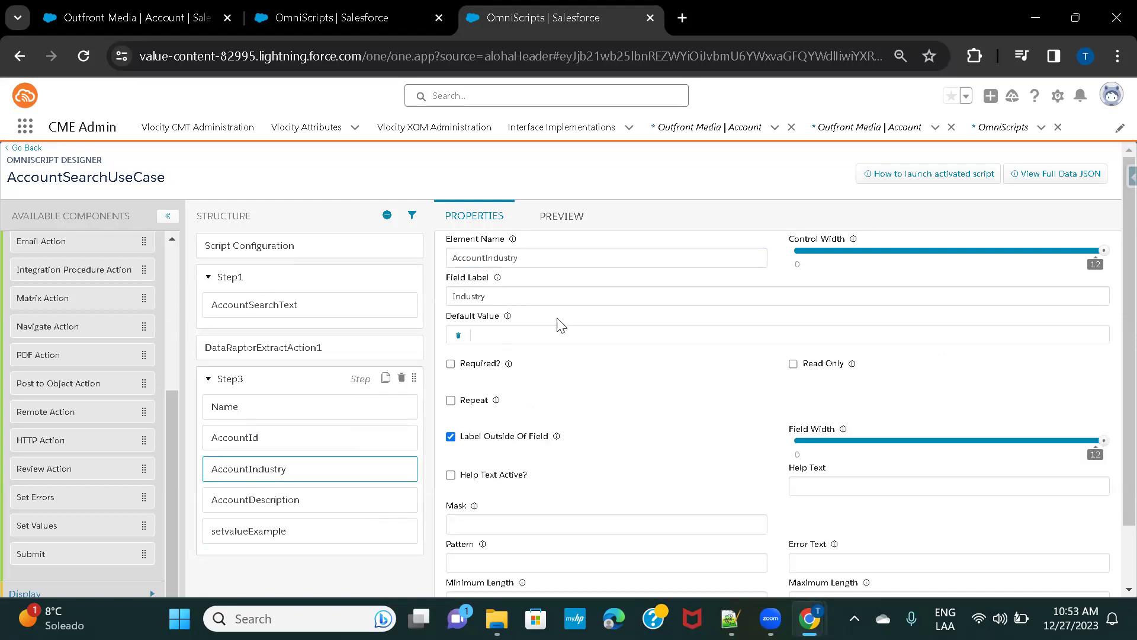
left_click(549, 257)
double_click(550, 257)
key("ctrl+c")
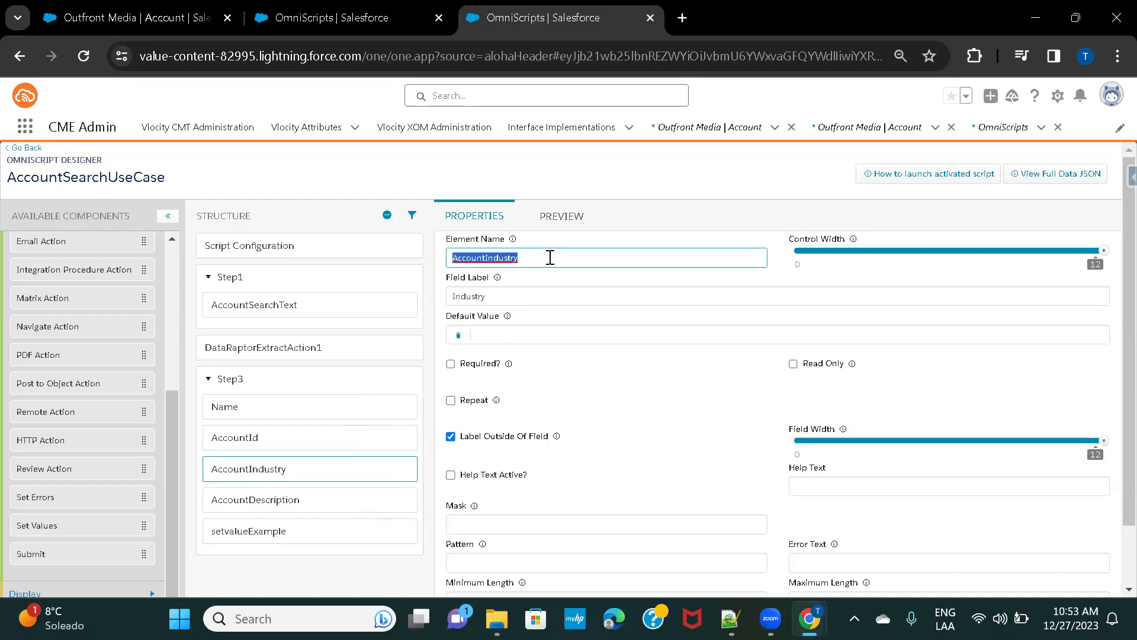
left_click(256, 546)
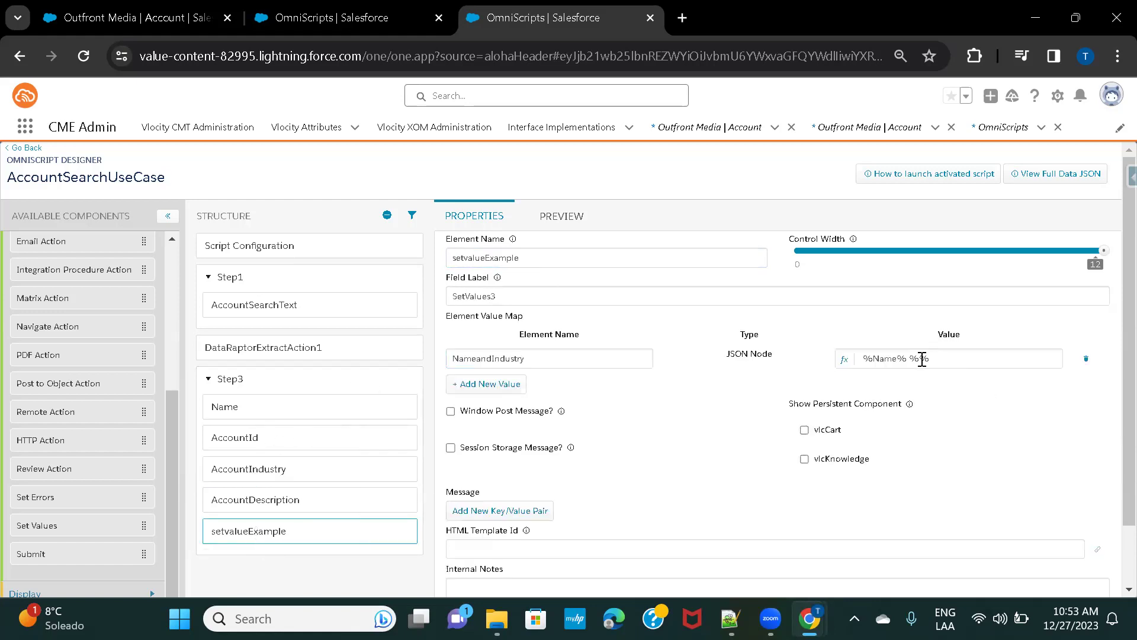
left_click(922, 360)
key("ctrl+v")
Step: Add a second value row to setvalueExample named NameoftheAccount with the value %Name%
left_click(478, 384)
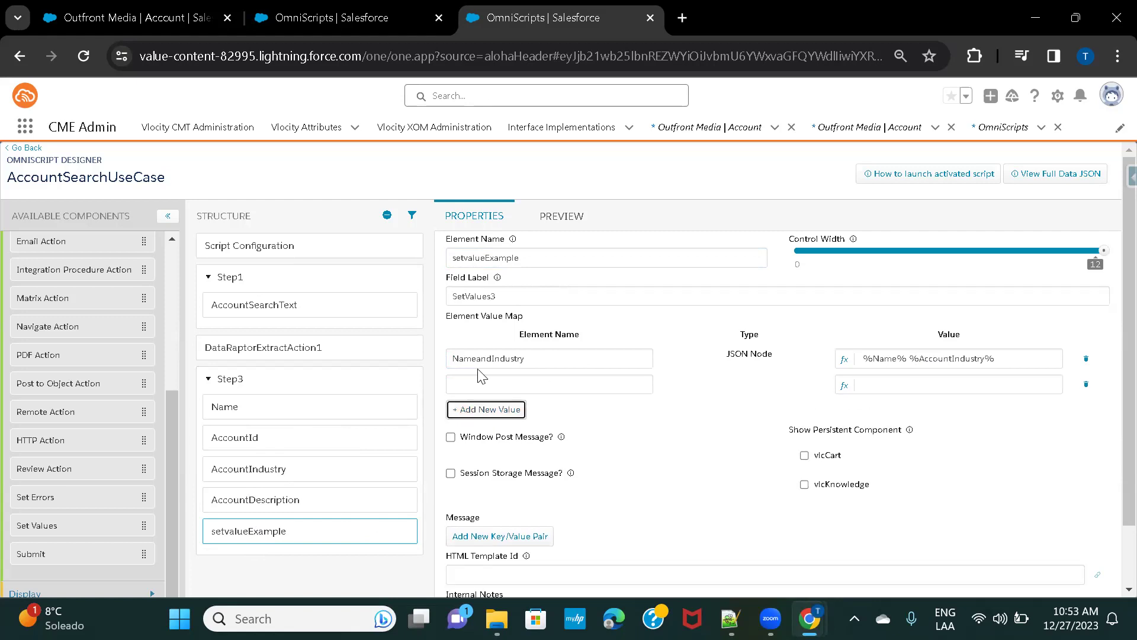
left_click(512, 388)
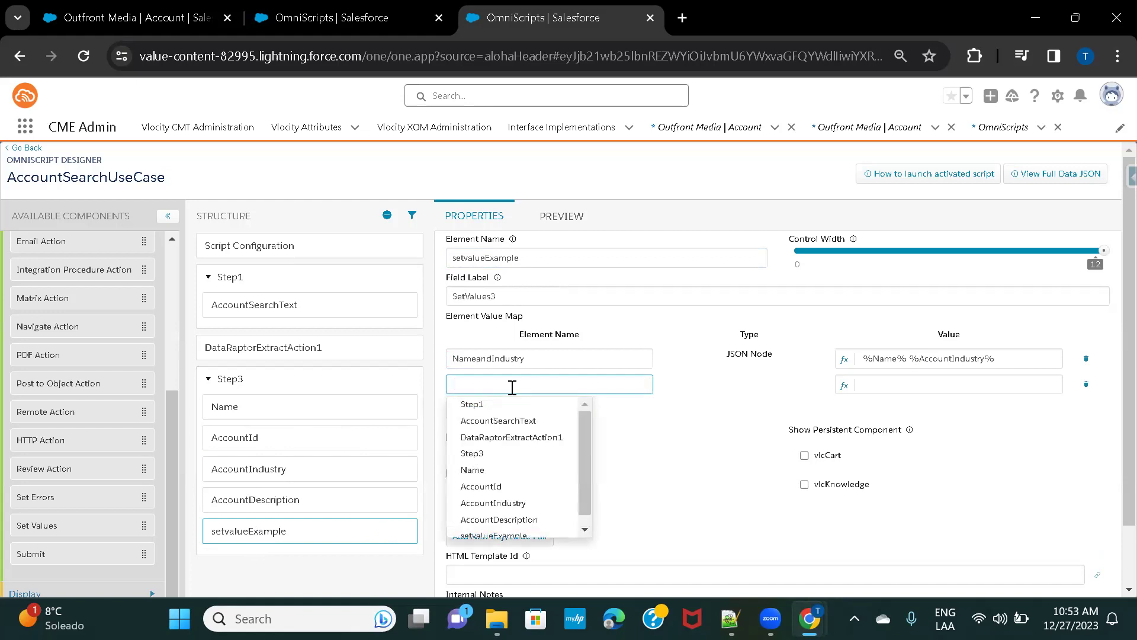
type("NameoftheAccount")
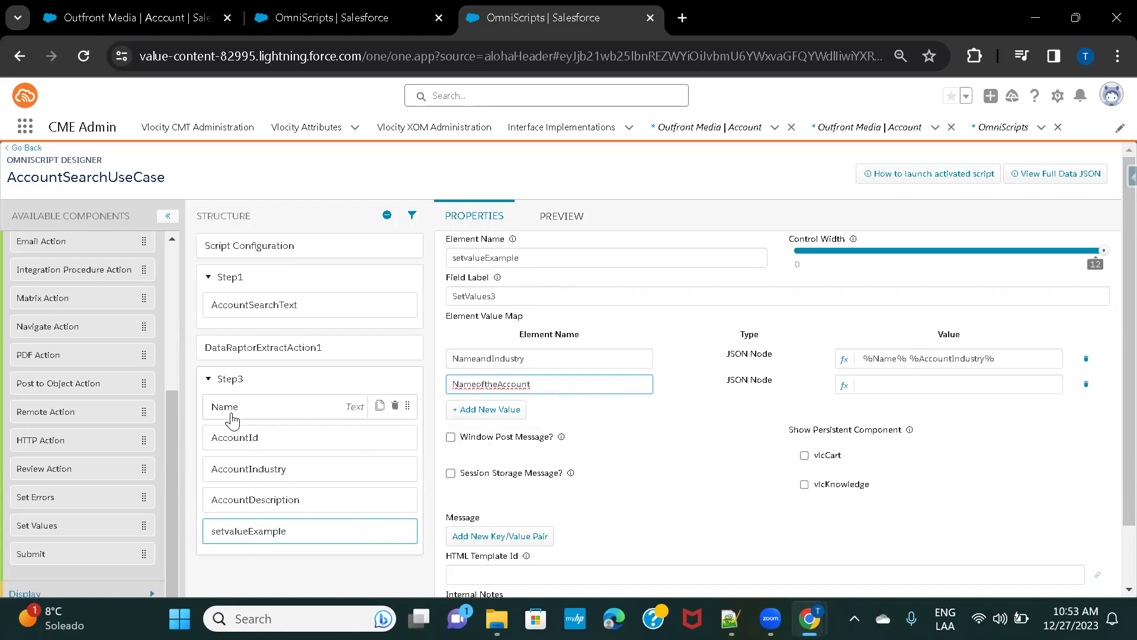
left_click(232, 420)
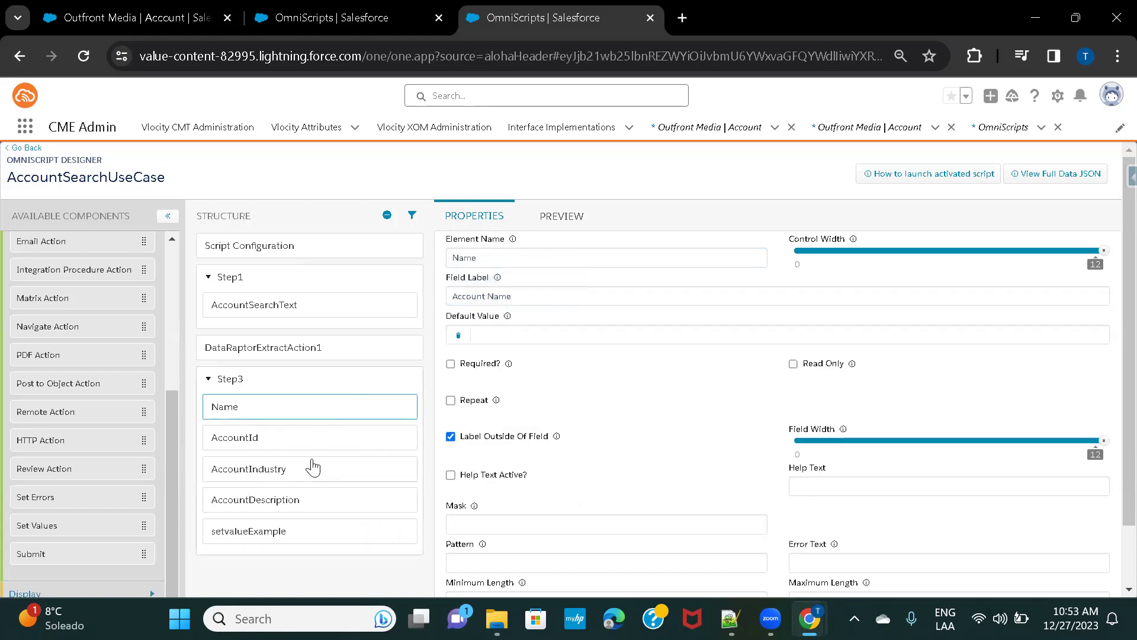
left_click(247, 532)
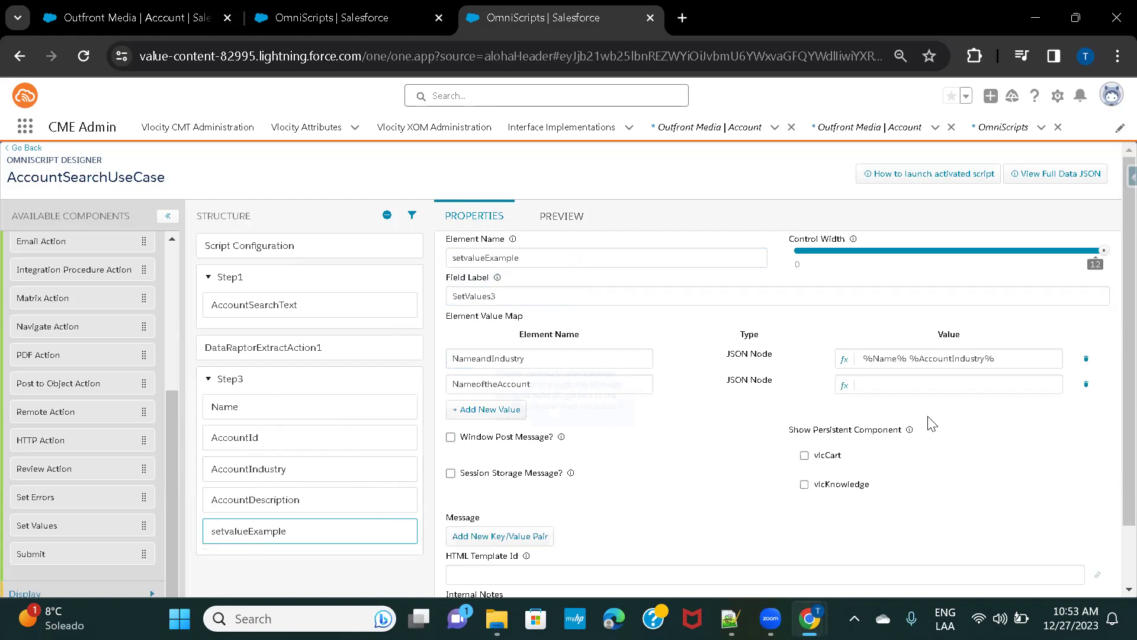
left_click(914, 386)
type("%Name%")
Step: Add a third value row named somestatus with the literal value xyz
left_click(468, 409)
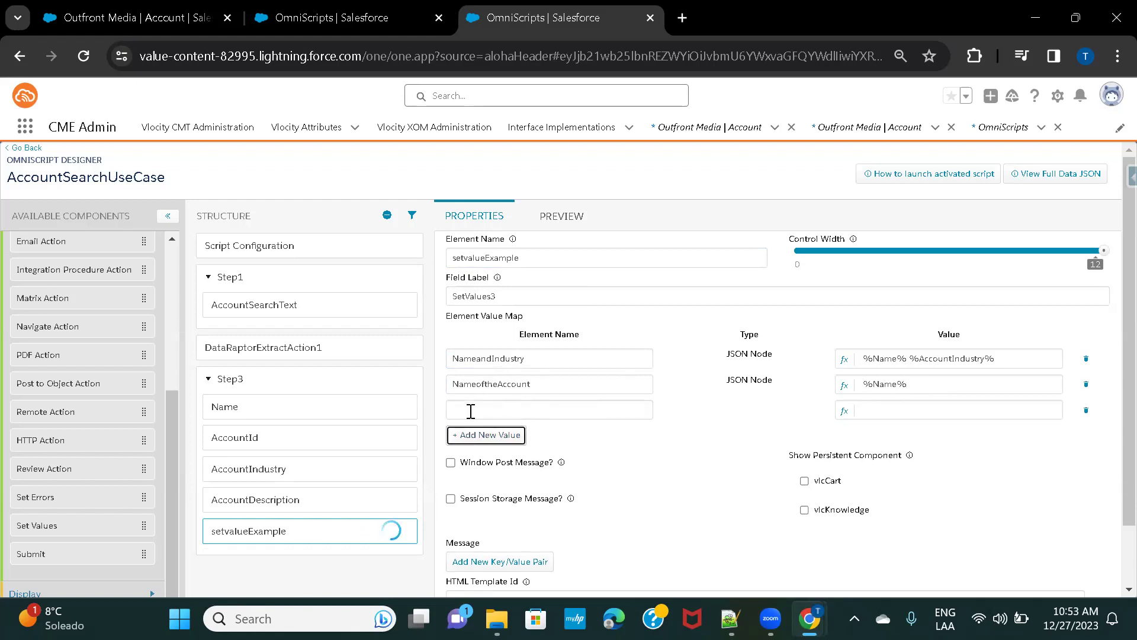
left_click(471, 411)
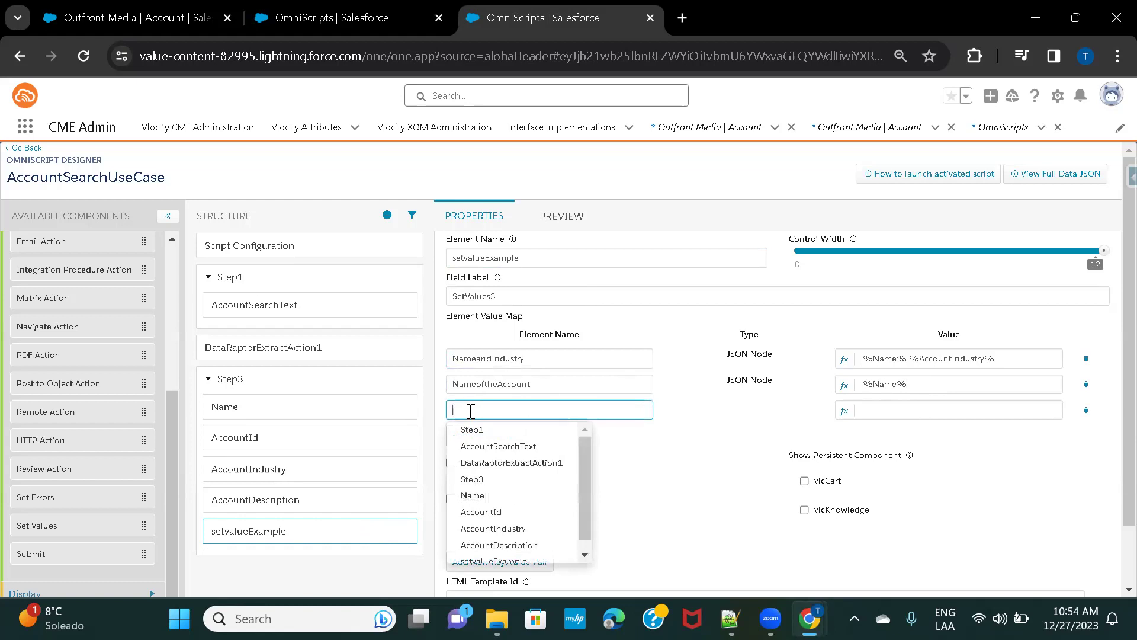
type("somestatus")
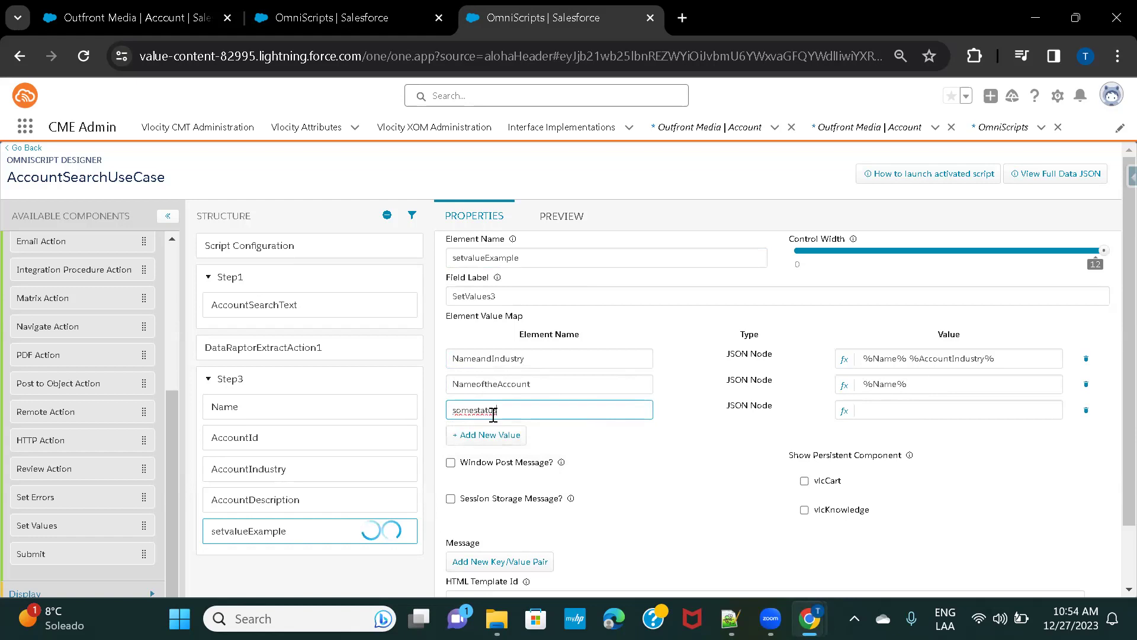
left_click(919, 410)
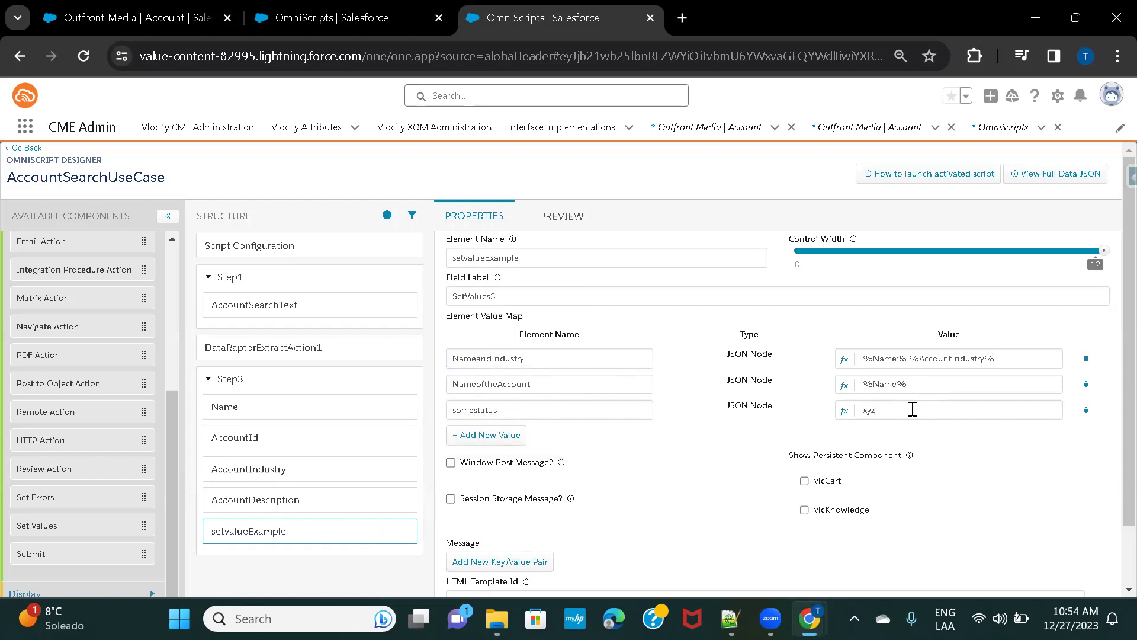
Step: Add a value row named somenumber with the value 50, followed by one more empty row
left_click(503, 437)
left_click(519, 436)
type("somenumber")
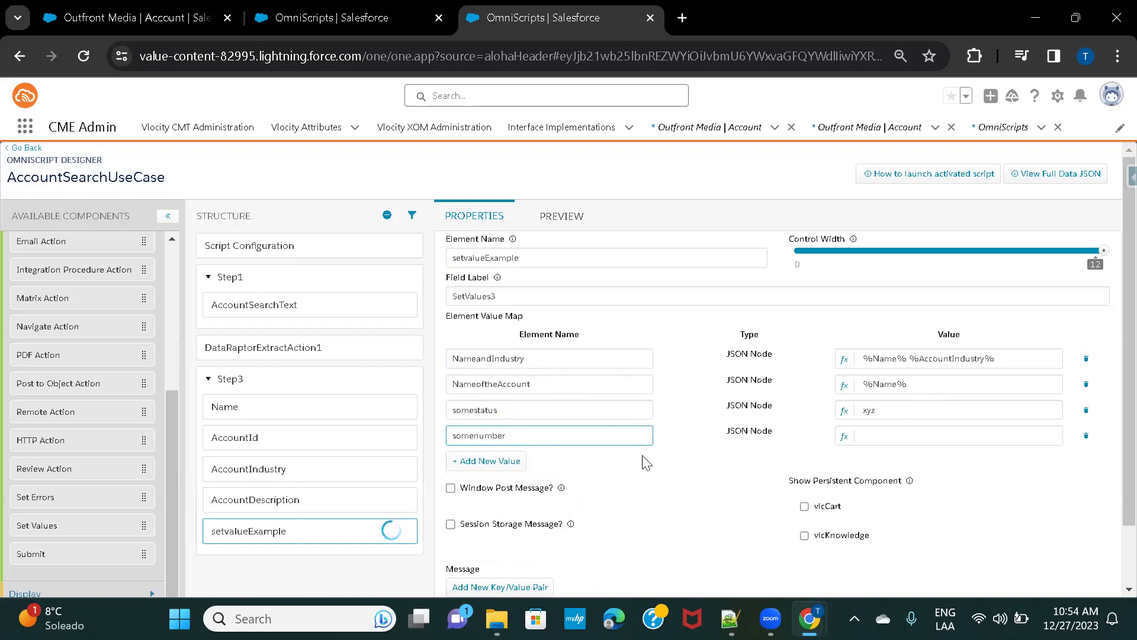
left_click(883, 436)
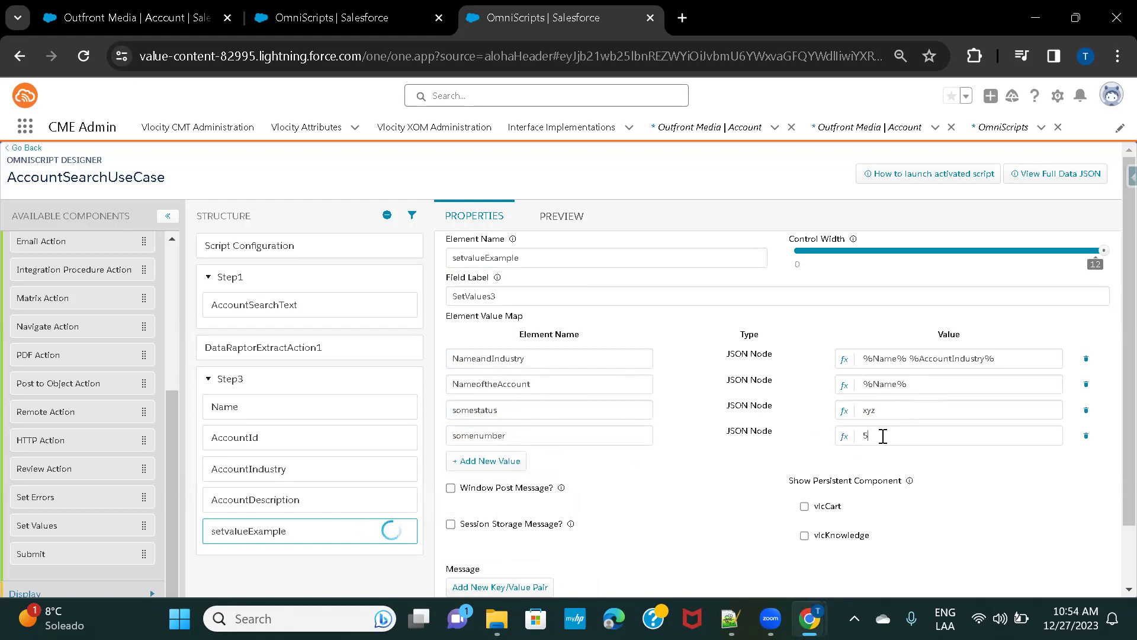
left_click(494, 462)
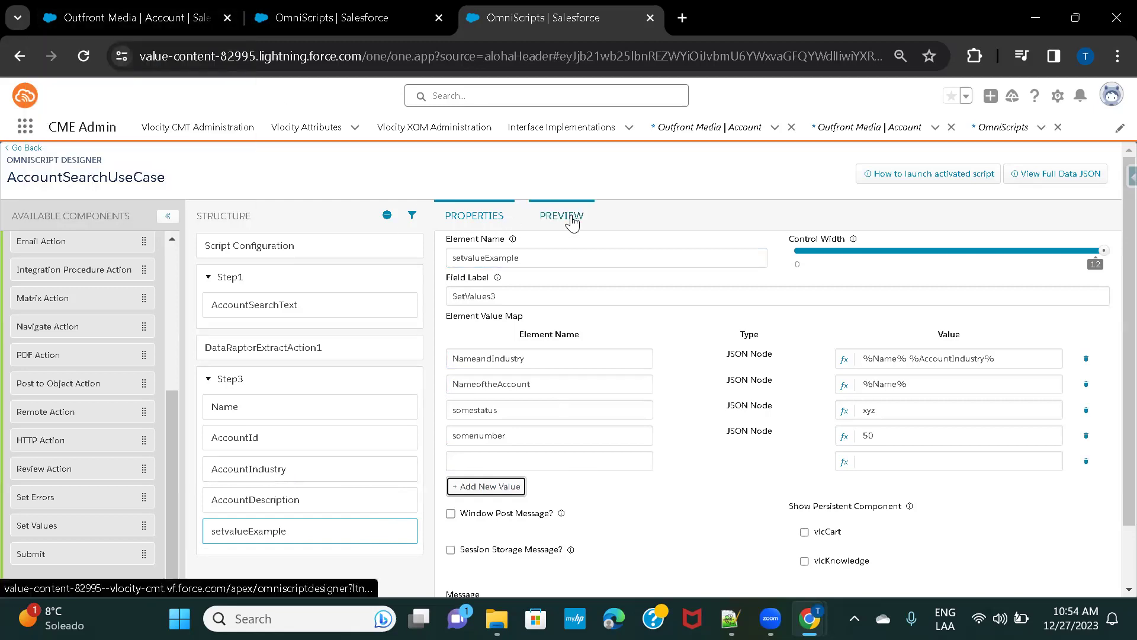
Step: Look at the Outfront Media account's details and the other open OmniScript, and return to the AccountSearchUseCase designer
left_click(116, 19)
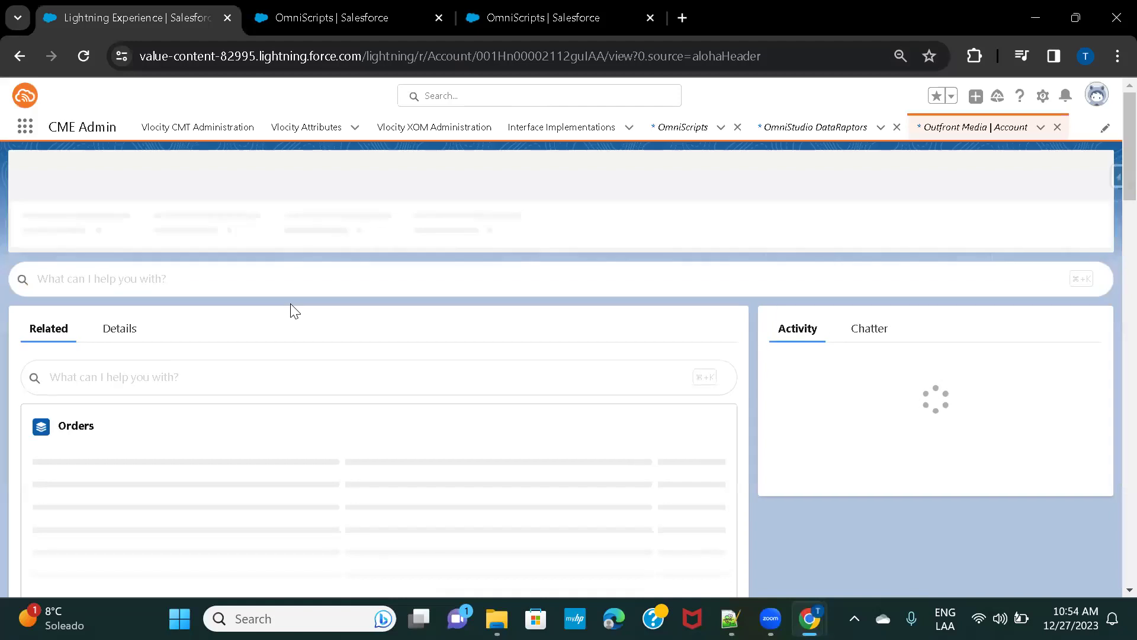
left_click(117, 352)
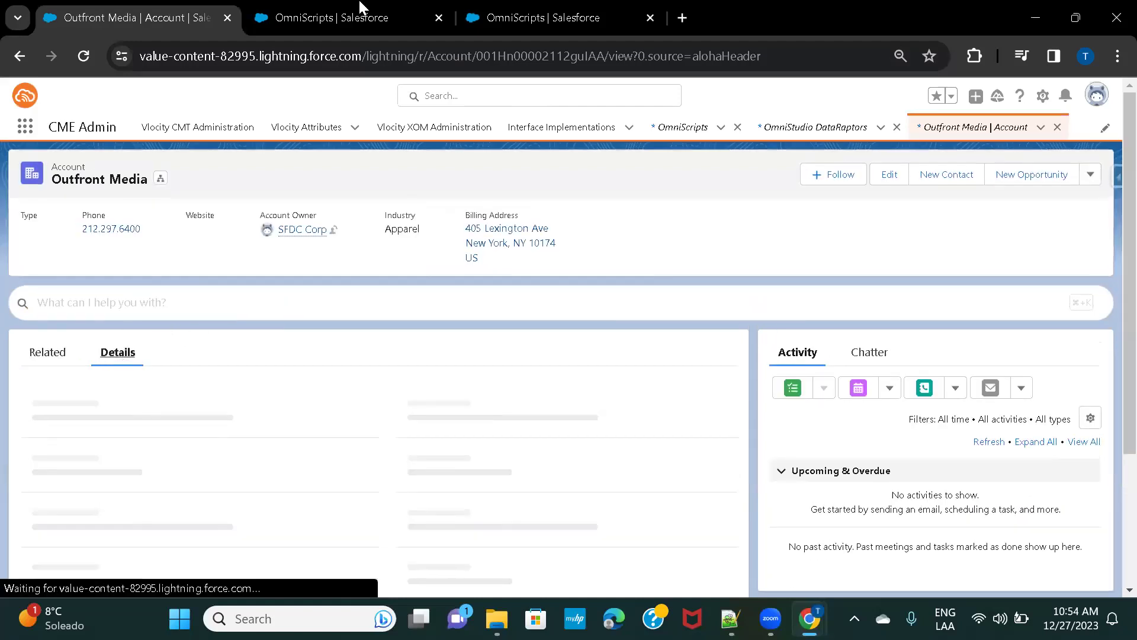
left_click(351, 18)
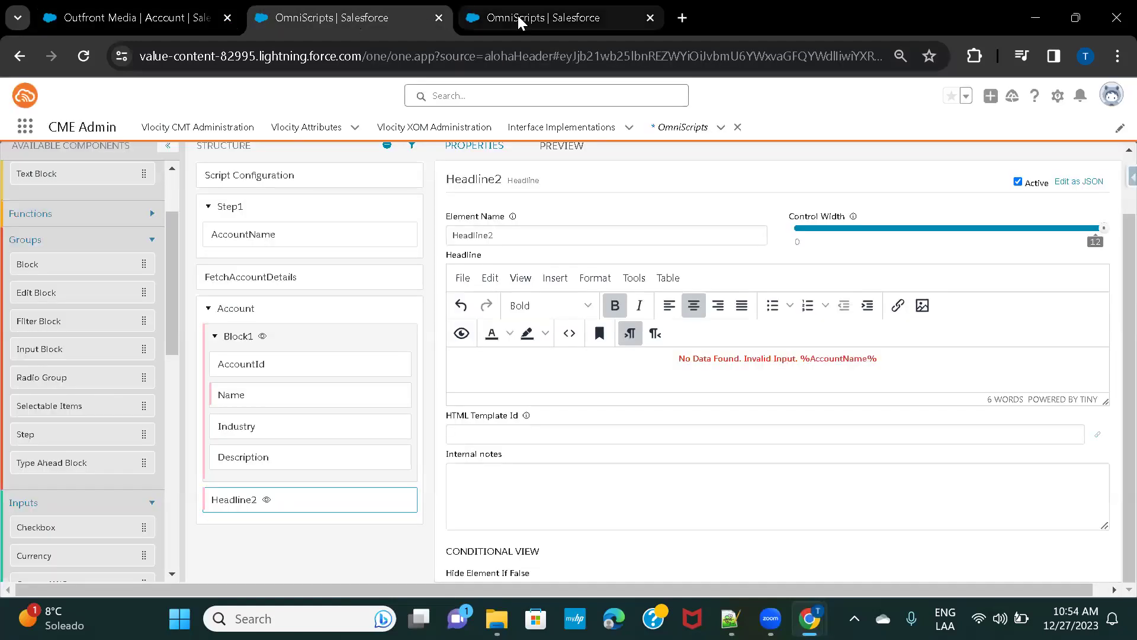
left_click(517, 15)
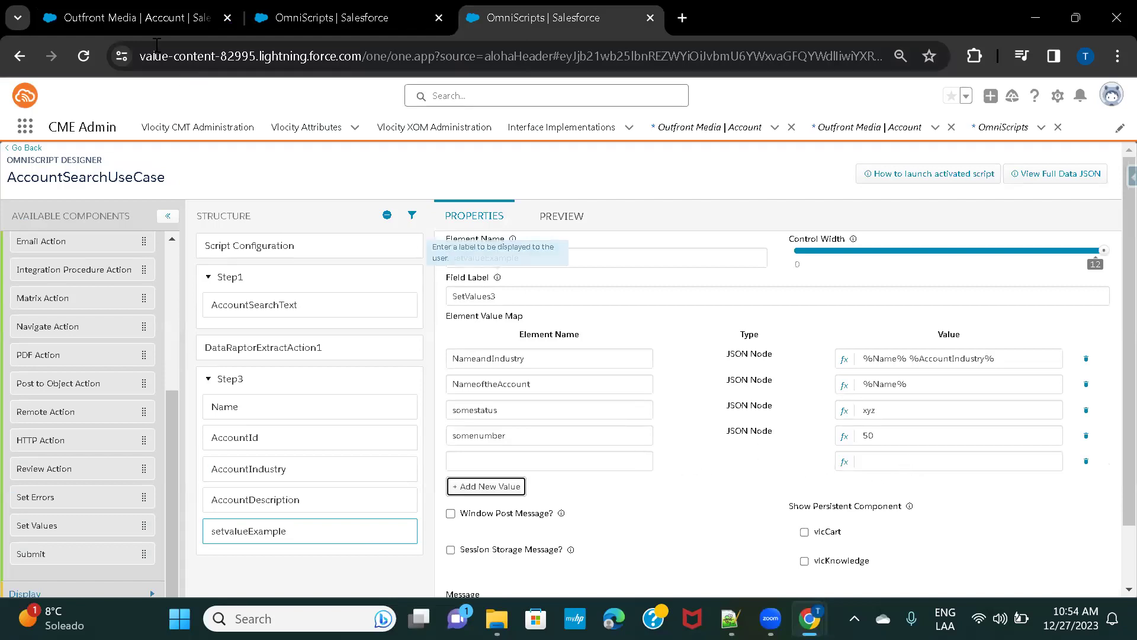
Step: Check the Outfront Media account's record fields once more
mouse_move(139, 17)
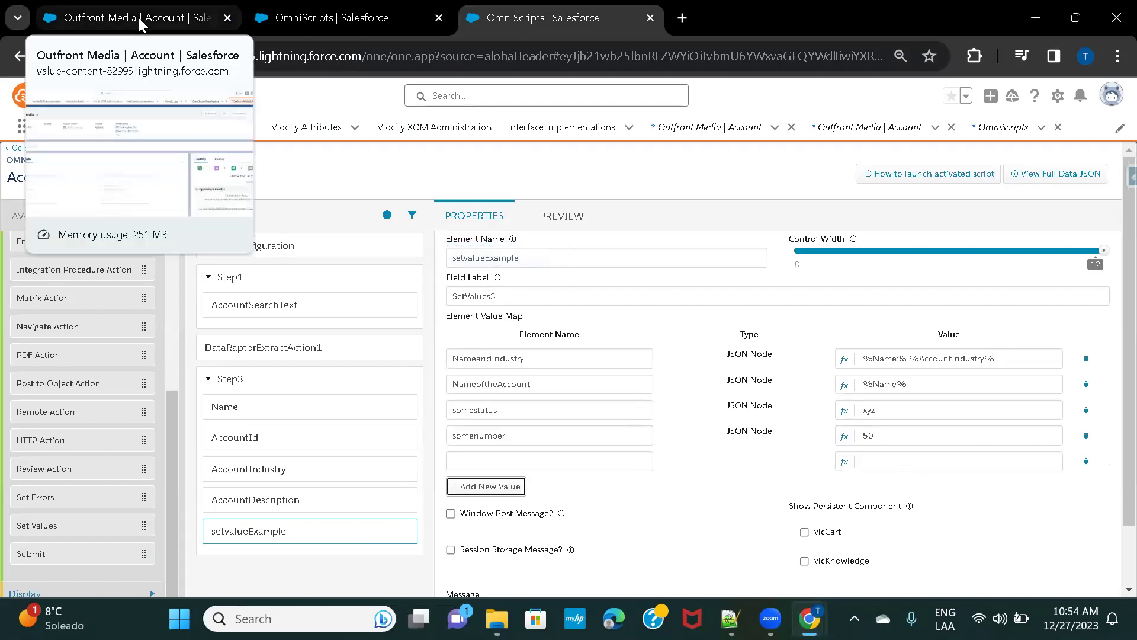
left_click(138, 18)
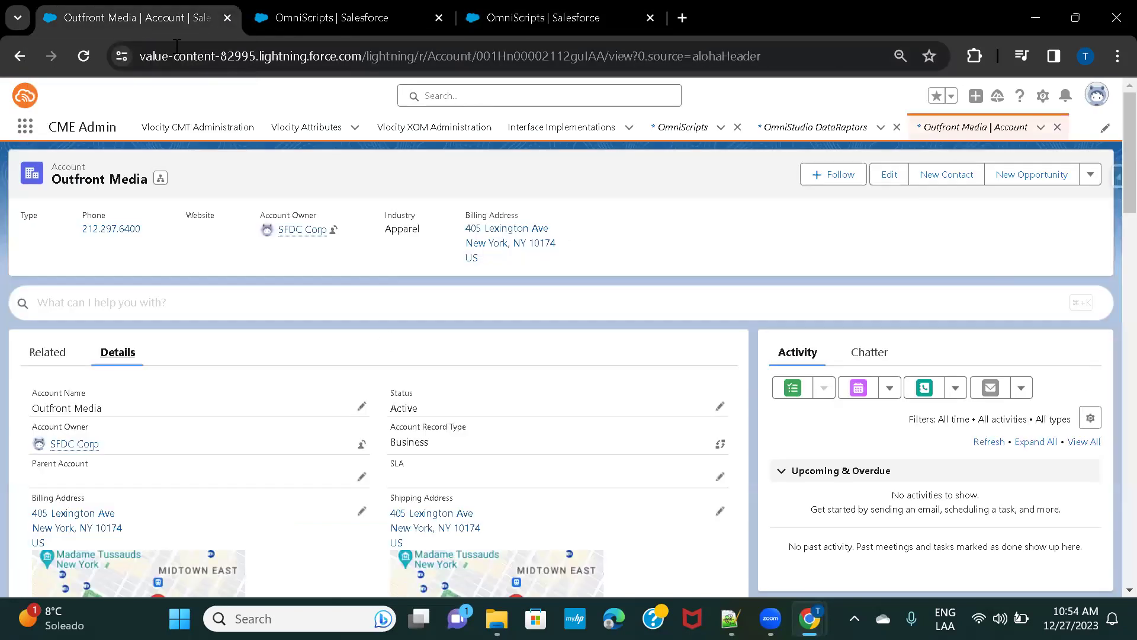
scroll(405, 356, "down", 2)
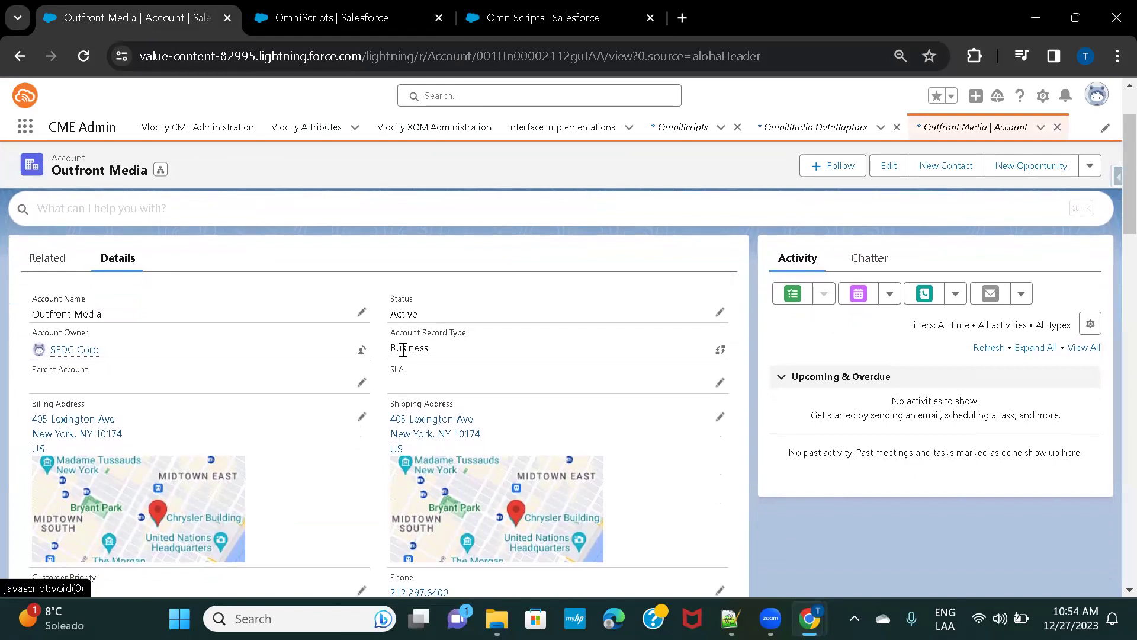
scroll(403, 349, "down", 1)
scroll(403, 350, "up", 3)
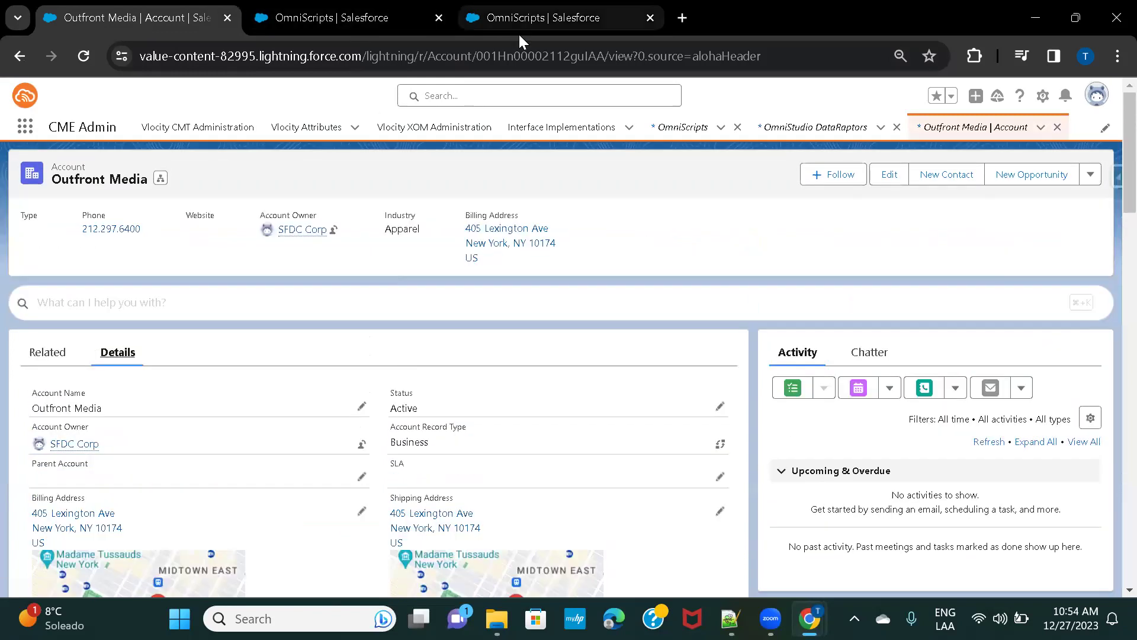
Step: Close the other OmniScripts page and name the empty value row of setvalueExample checkforIndustry
left_click(439, 18)
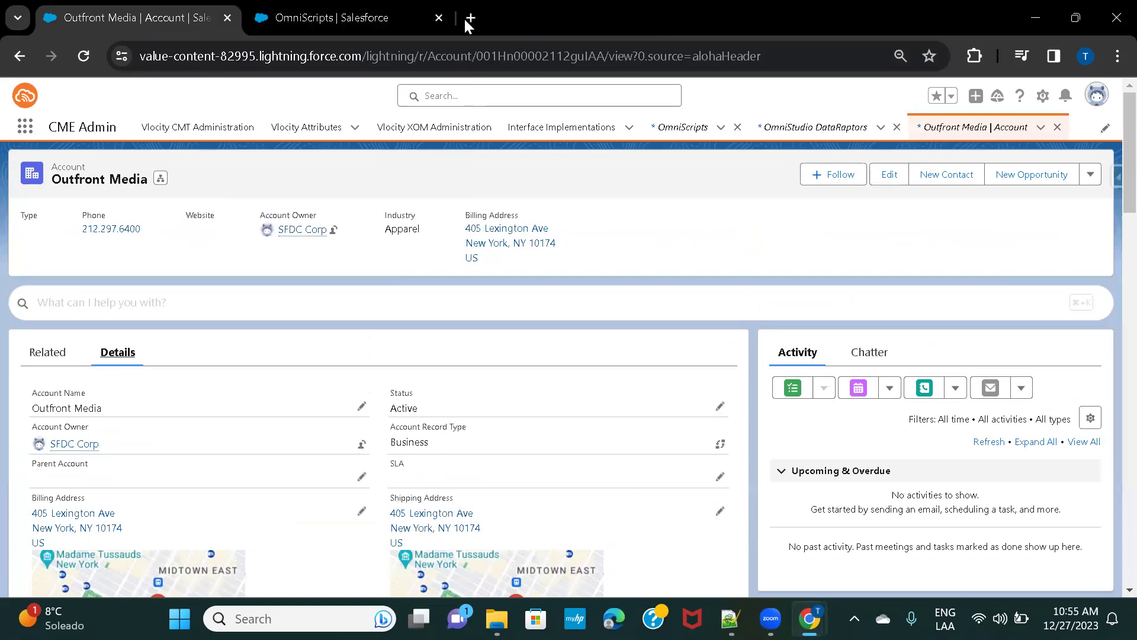
left_click(368, 17)
left_click(521, 463)
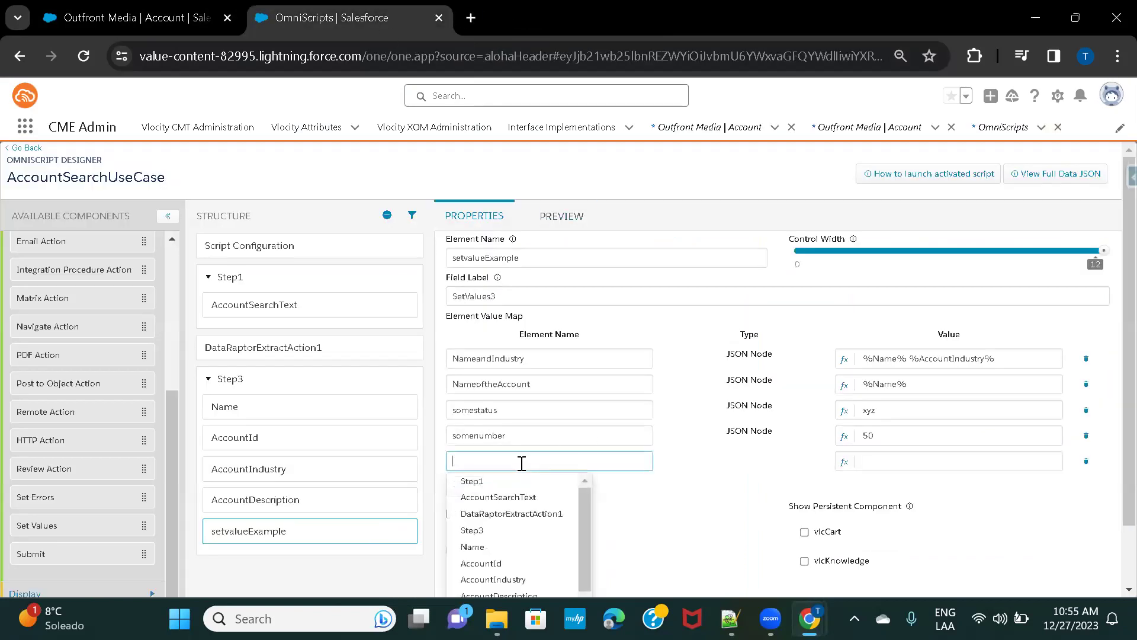
type("checkforIndustry")
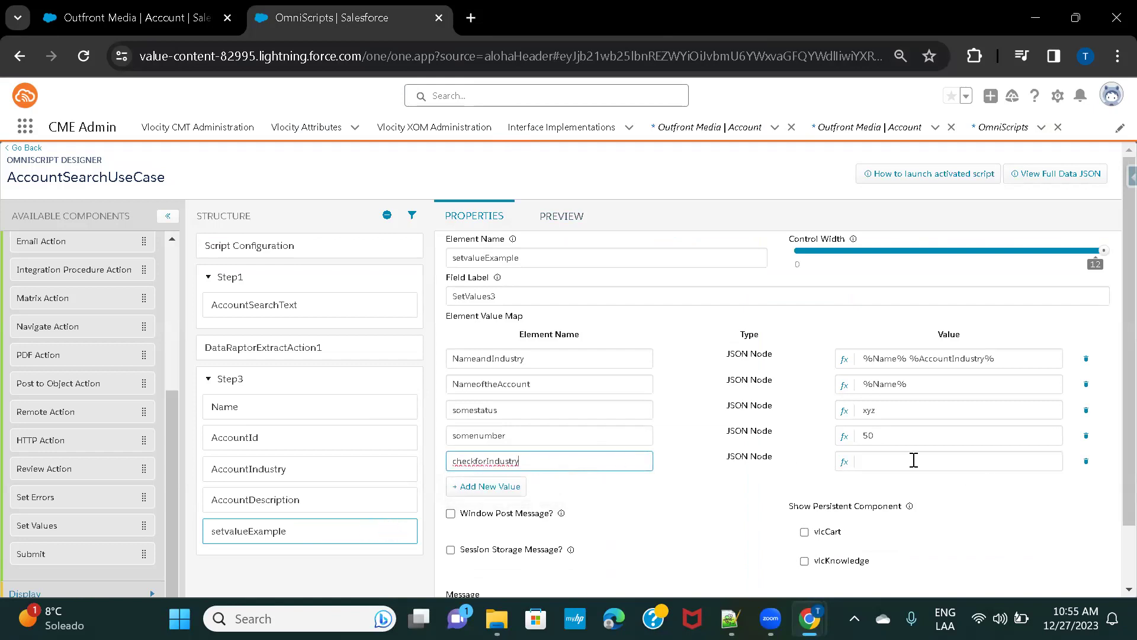
left_click(845, 465)
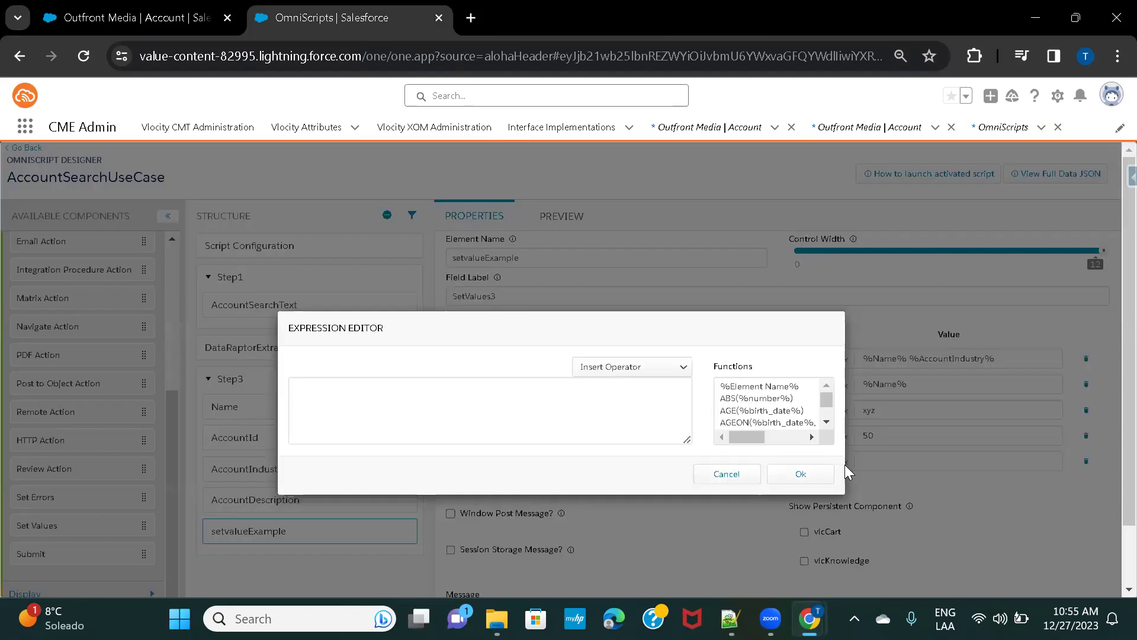
left_click(732, 477)
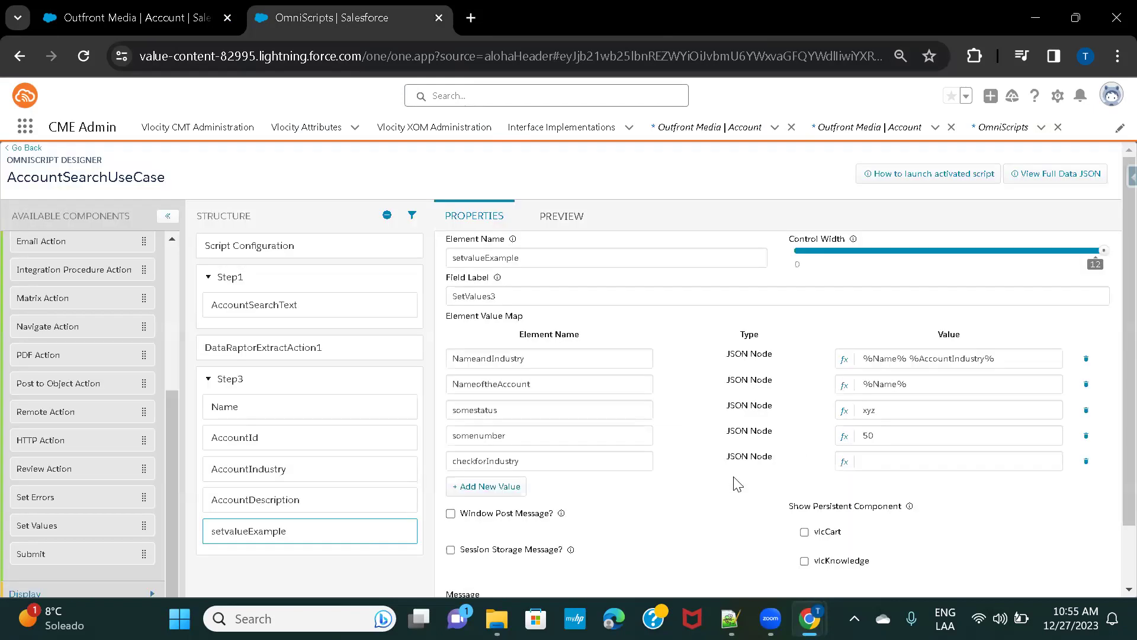
left_click(846, 463)
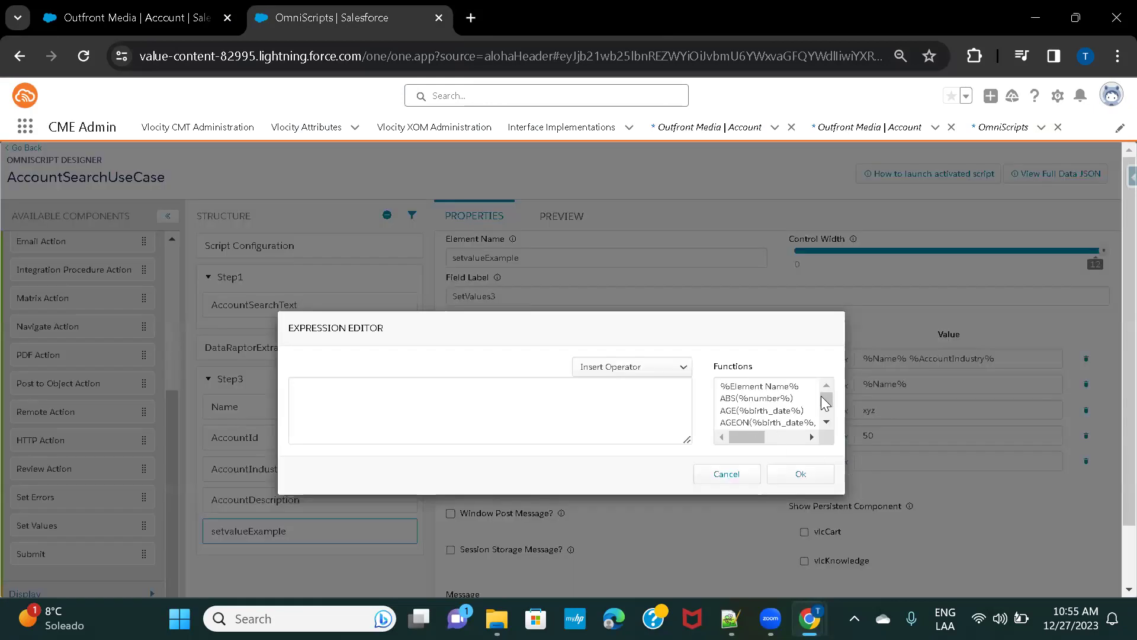
left_click_drag(827, 404, 829, 409)
double_click(741, 403)
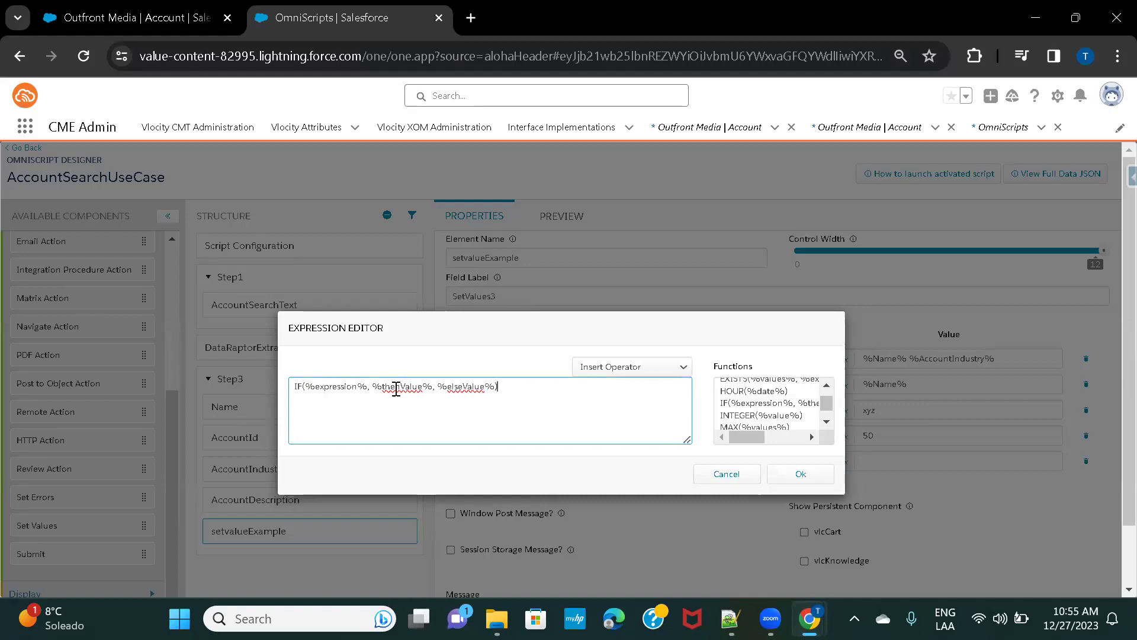
left_click(358, 388)
key("BackSpace")
key("BackSpace")
key("BackSpace")
key("BackSpace")
key("BackSpace")
key("BackSpace")
key("BackSpace")
key("BackSpace")
key("BackSpace")
key("BackSpace")
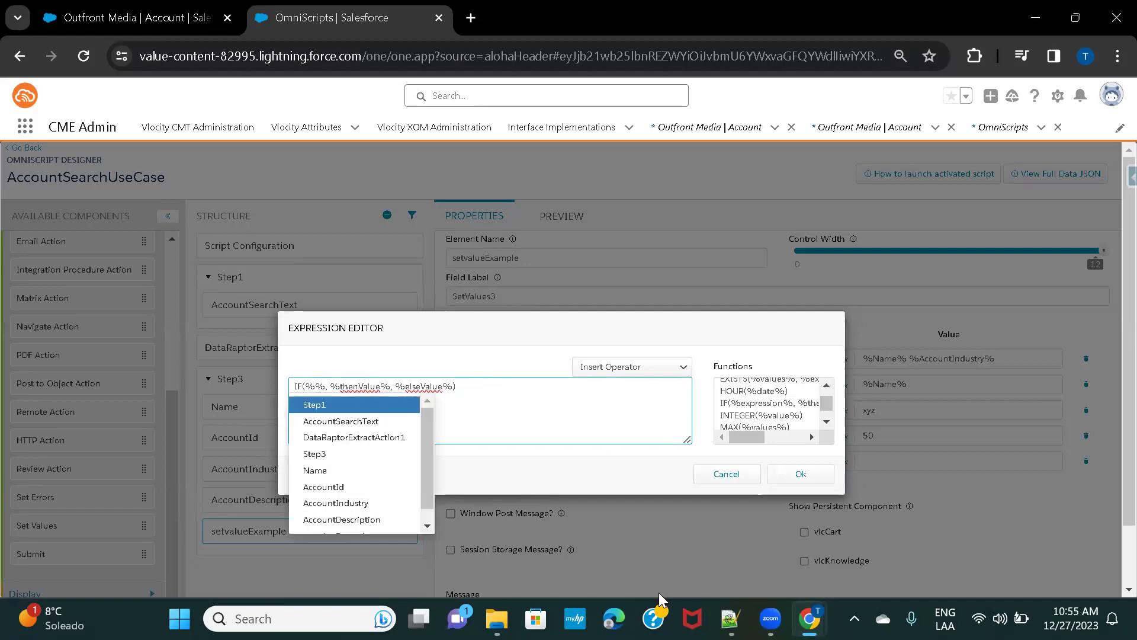
left_click(726, 474)
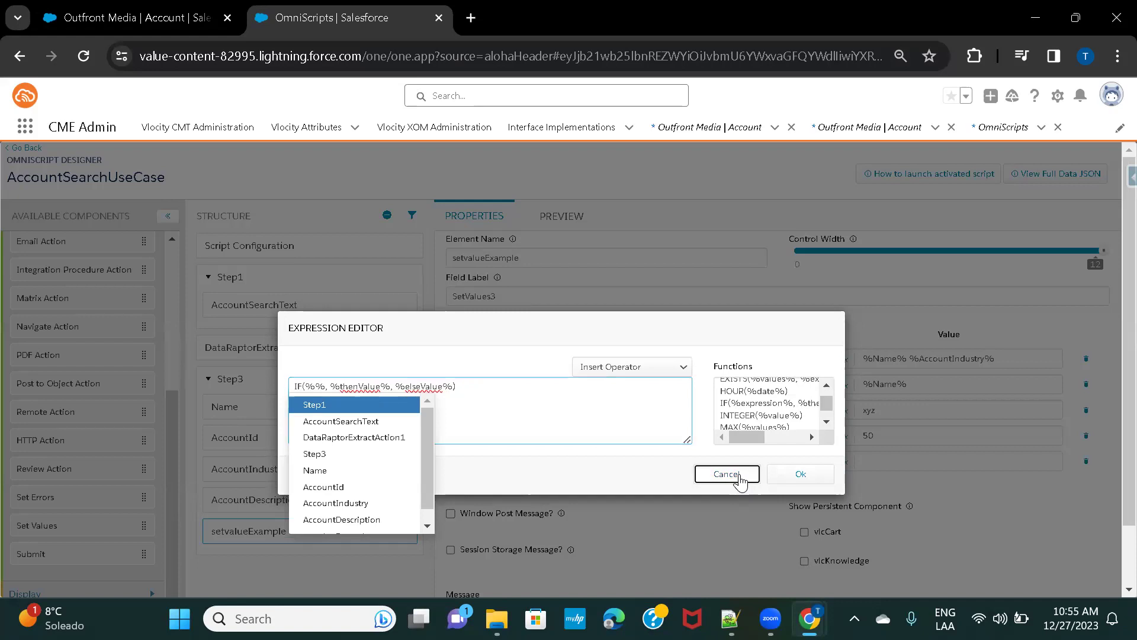
Step: Copy the element name of the AccountIndustry field and return to the setvalueExample properties
left_click(272, 474)
double_click(525, 257)
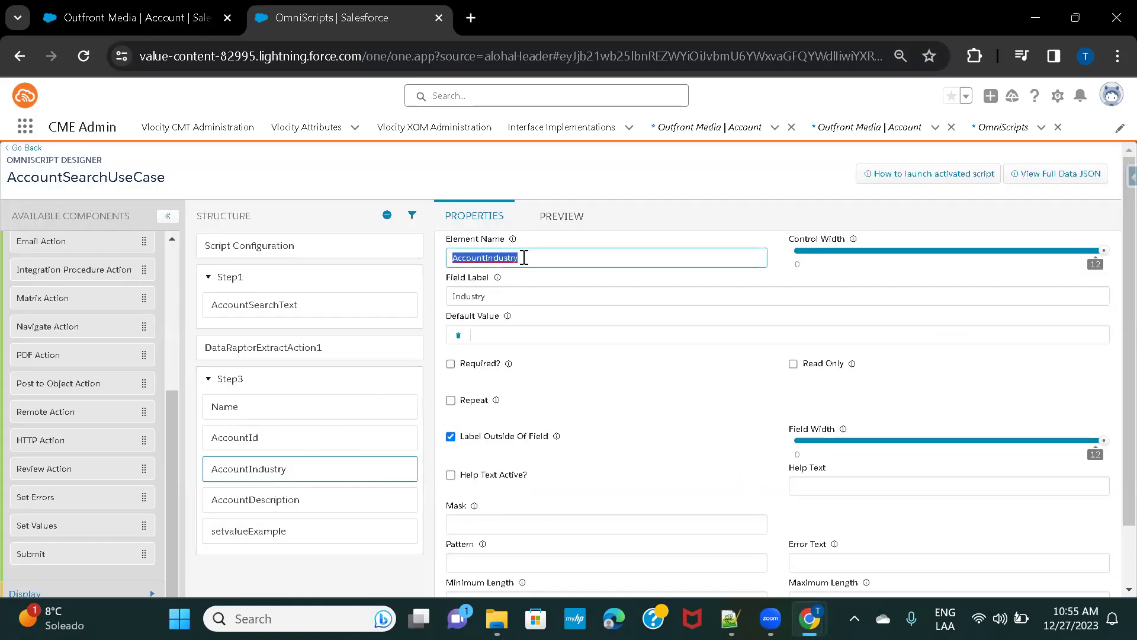
left_click(289, 536)
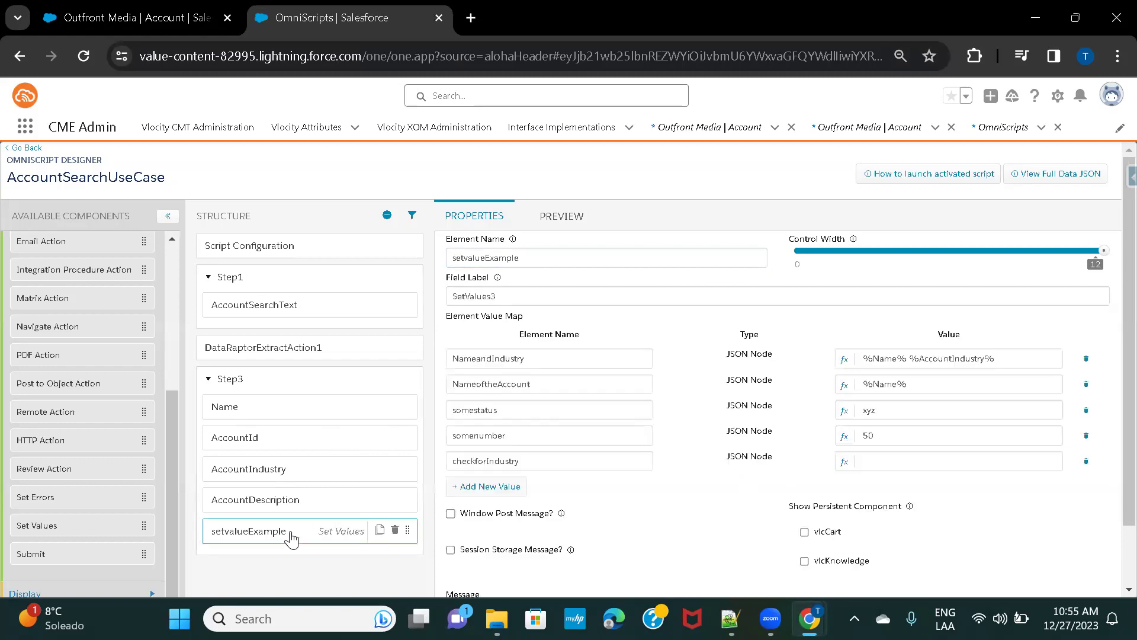
Step: Insert the IF function template into the value expression of the checkforIndustry row
left_click(844, 467)
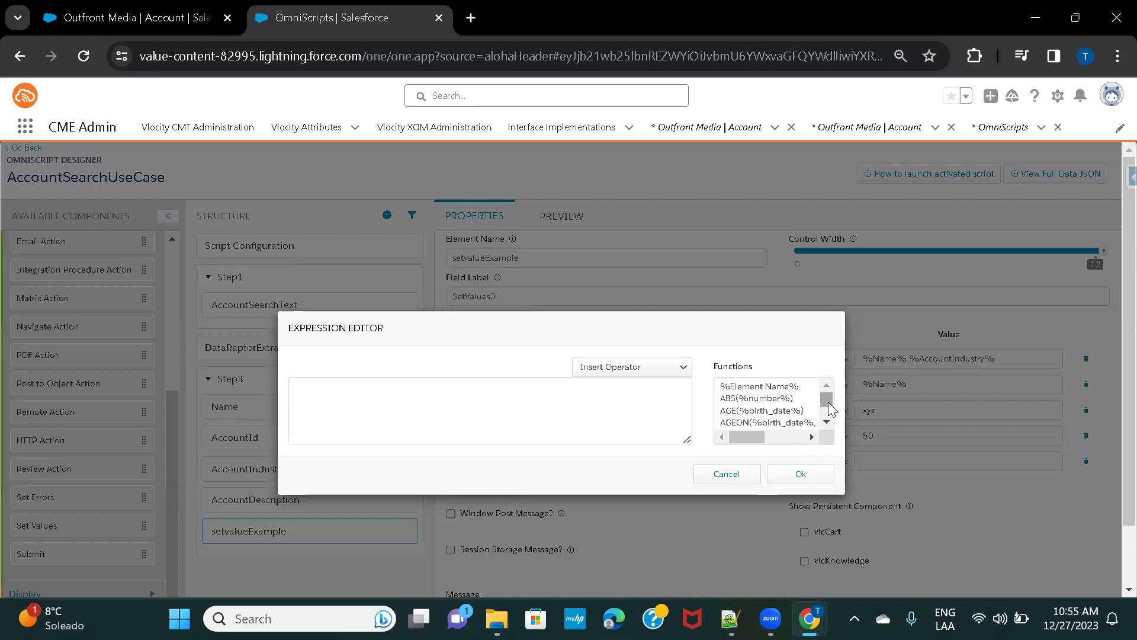
scroll(829, 409, "down", 5)
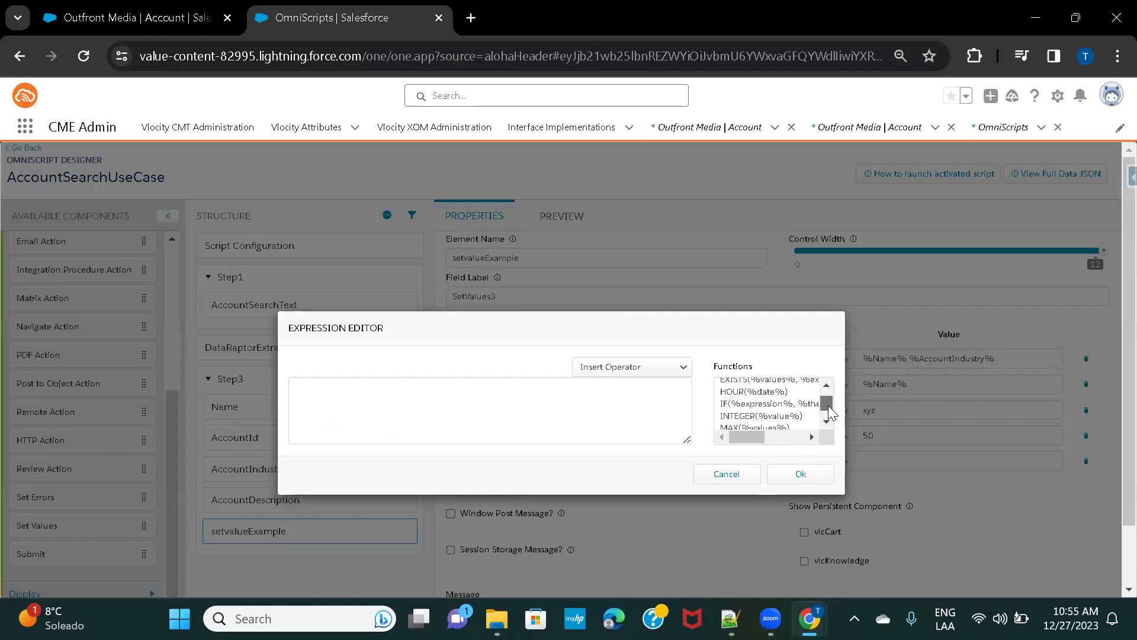
double_click(770, 404)
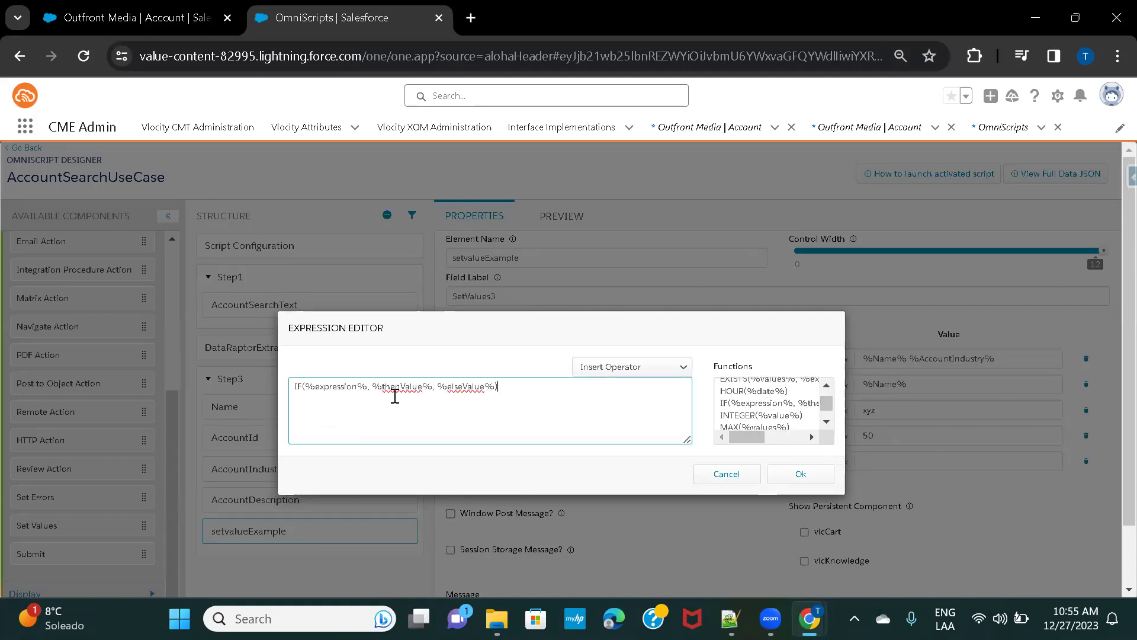
Step: Replace the expression placeholder in the IF function with the condition %AccountIndustry%==null
left_click(359, 391)
key("BackSpace")
key("BackSpace")
key("BackSpace")
key("BackSpace")
key("BackSpace")
key("BackSpace")
key("BackSpace")
key("BackSpace")
key("BackSpace")
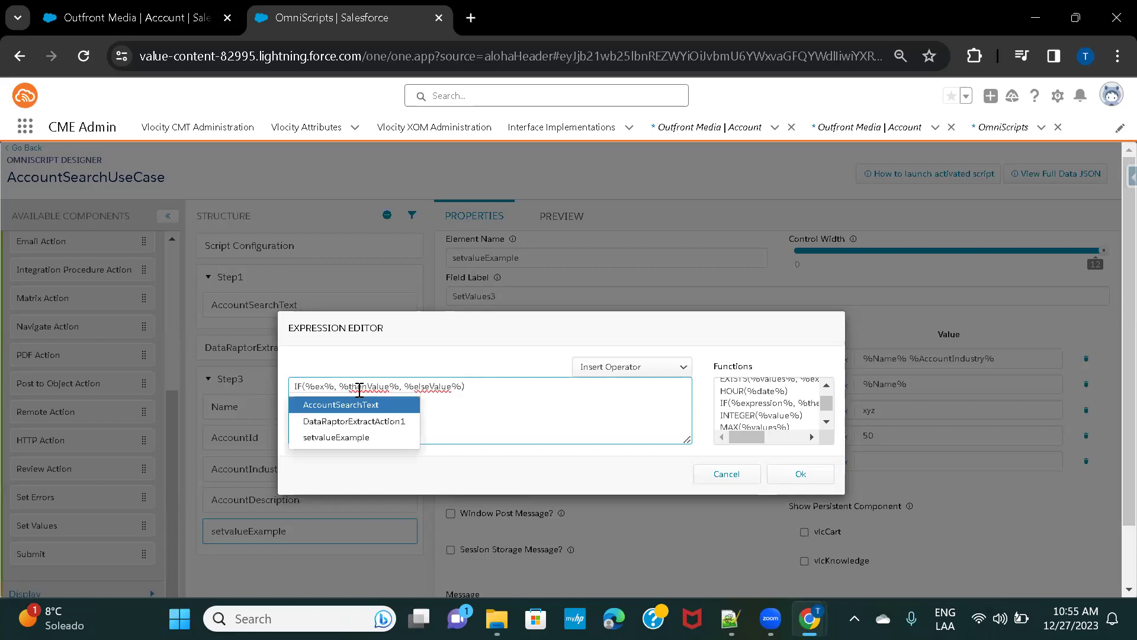
key("BackSpace")
type("AccountIndustry")
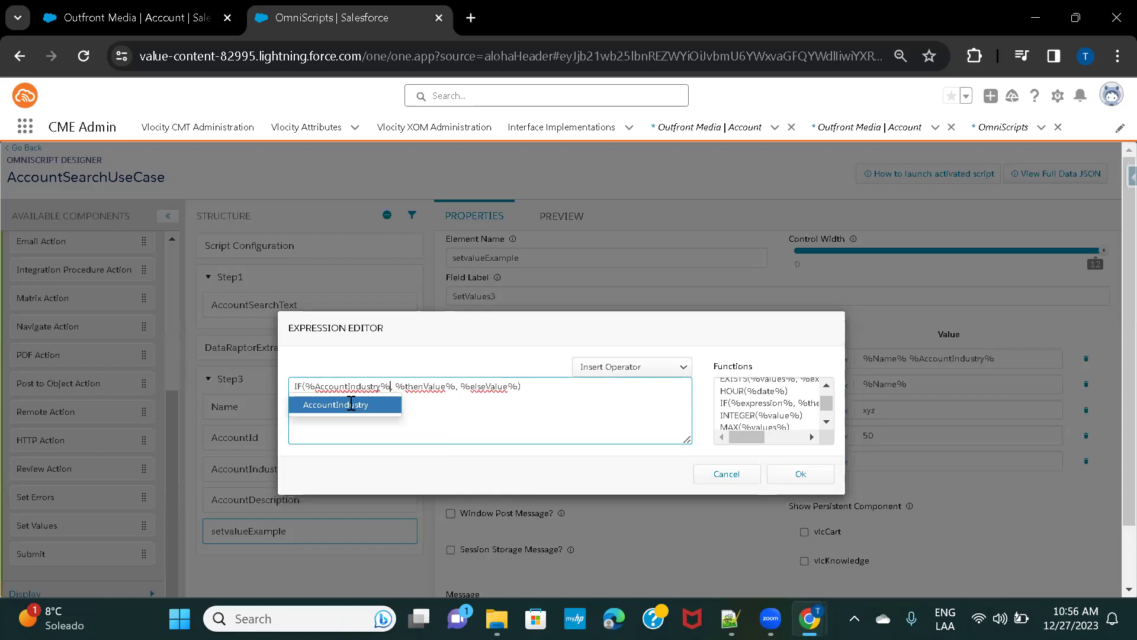
left_click(352, 403)
type("==")
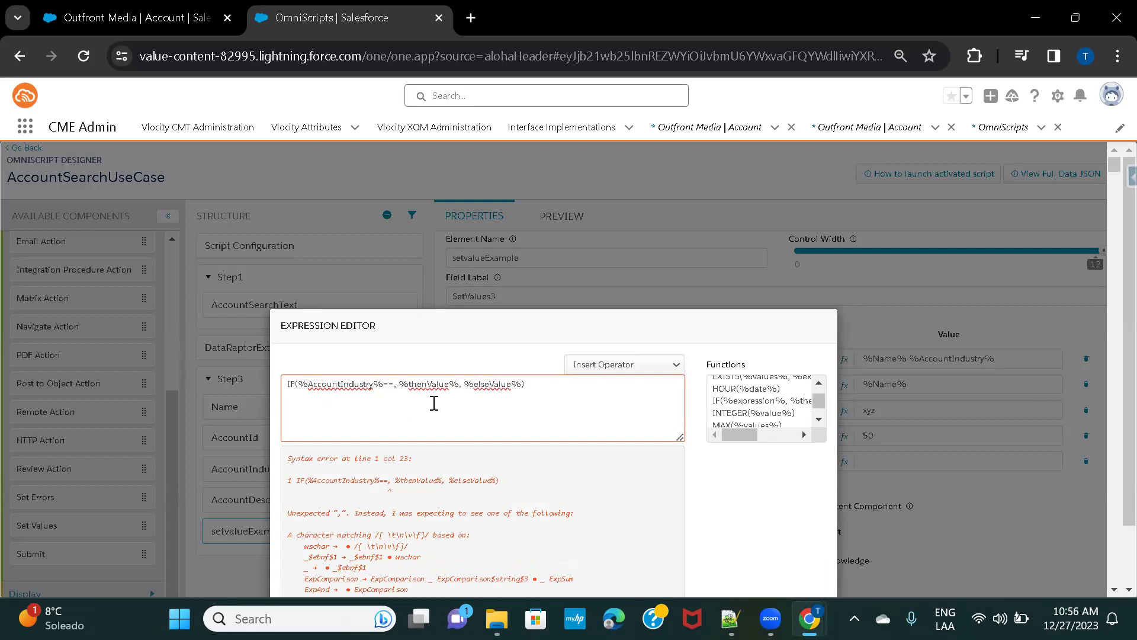
type("null")
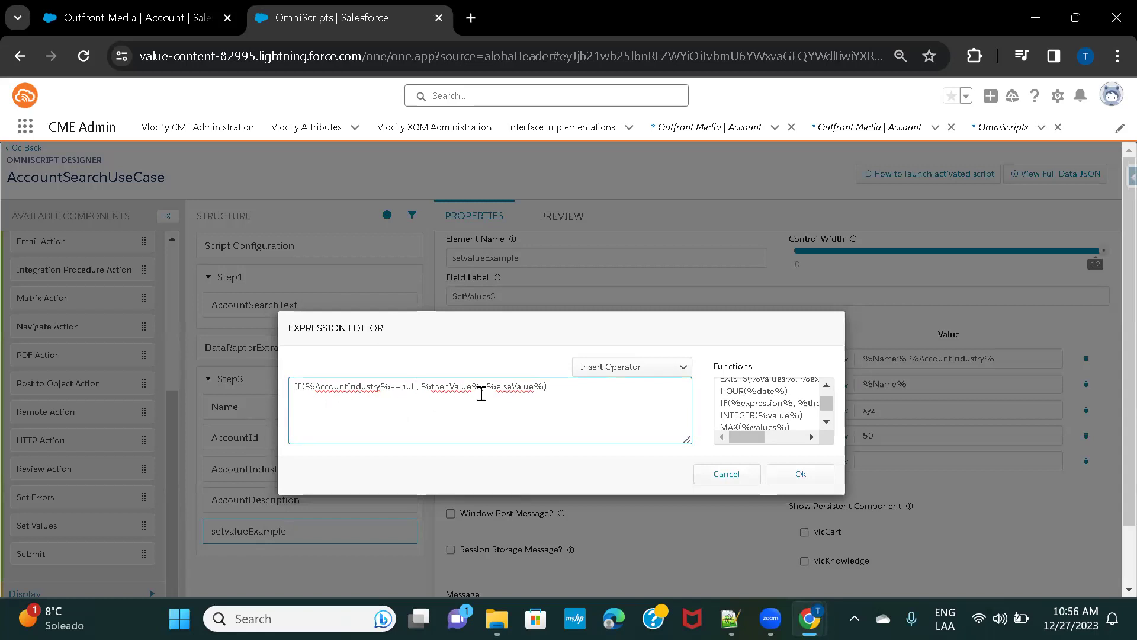
Step: Set the IF function's then value to false and its else value to true, and accept the expression
key("BackSpace")
key("BackSpace")
key("BackSpace")
key("BackSpace")
key("BackSpace")
key("BackSpace")
key("BackSpace")
key("BackSpace")
key("BackSpace")
key("BackSpace")
key("BackSpace")
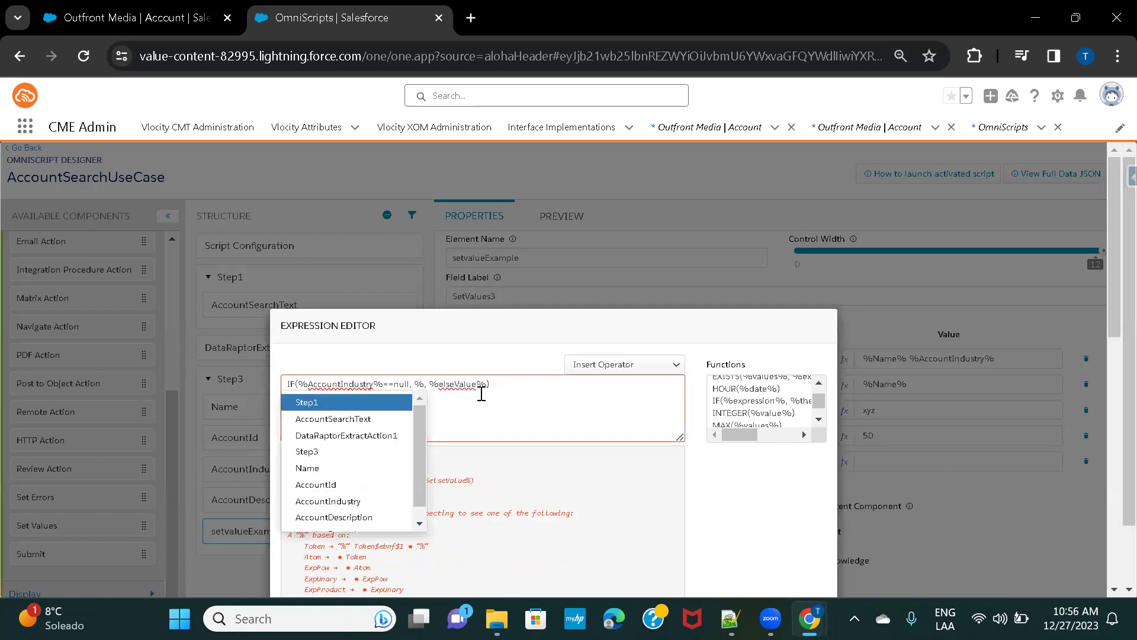
type("false")
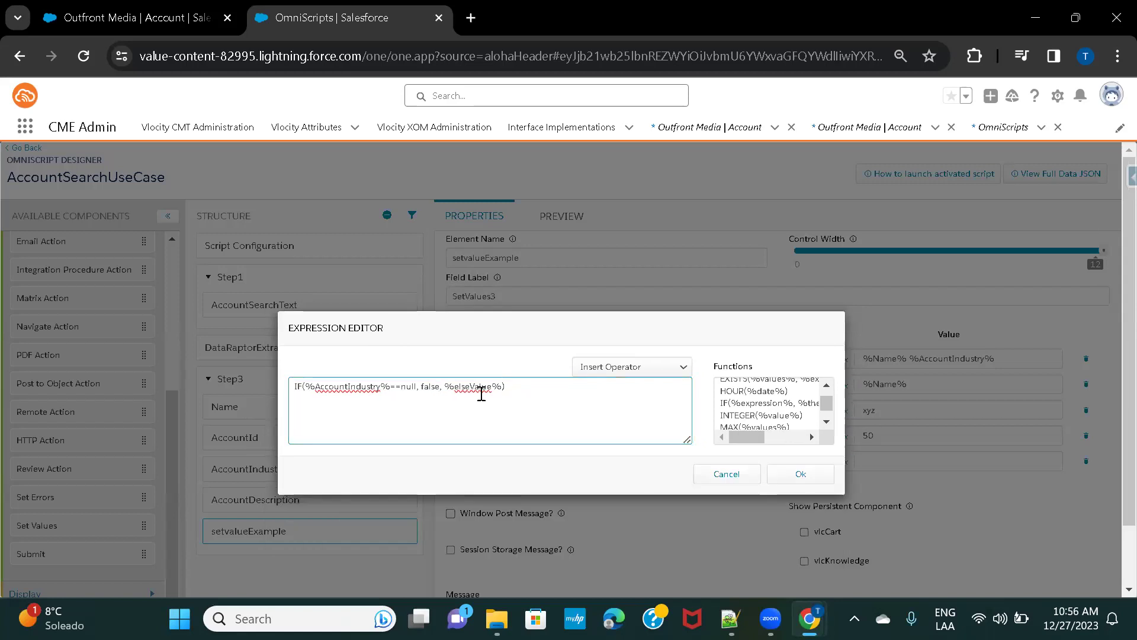
key("BackSpace")
key("BackSpace")
key("BackSpace")
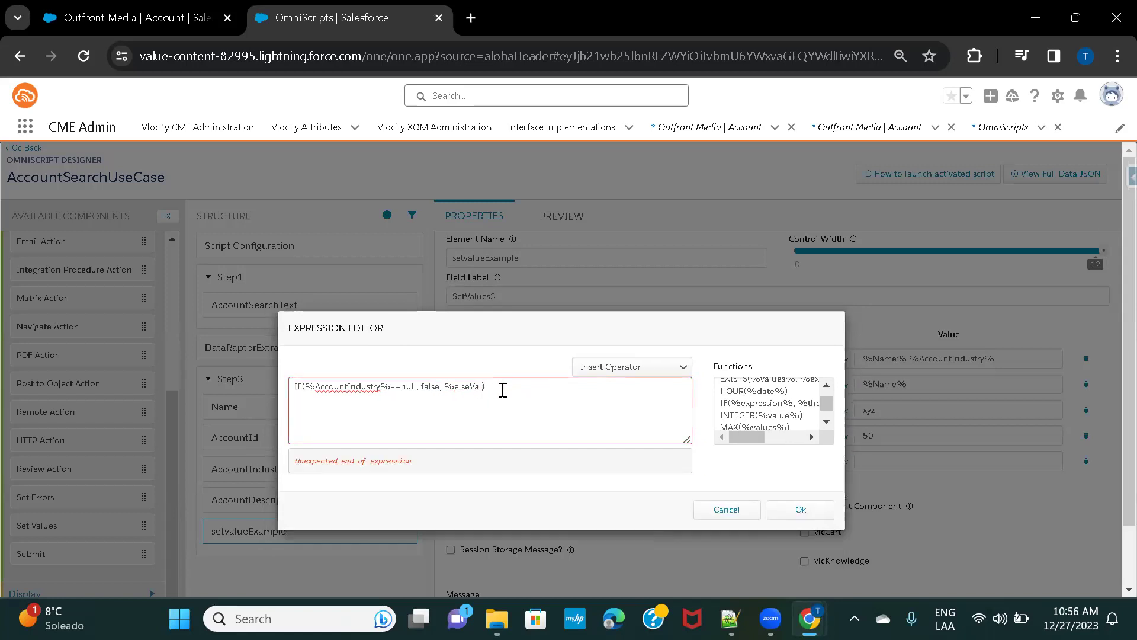
key("BackSpace")
key("BackSpace")
key("BackSpace")
key("BackSpace")
key("BackSpace")
key("BackSpace")
type("true")
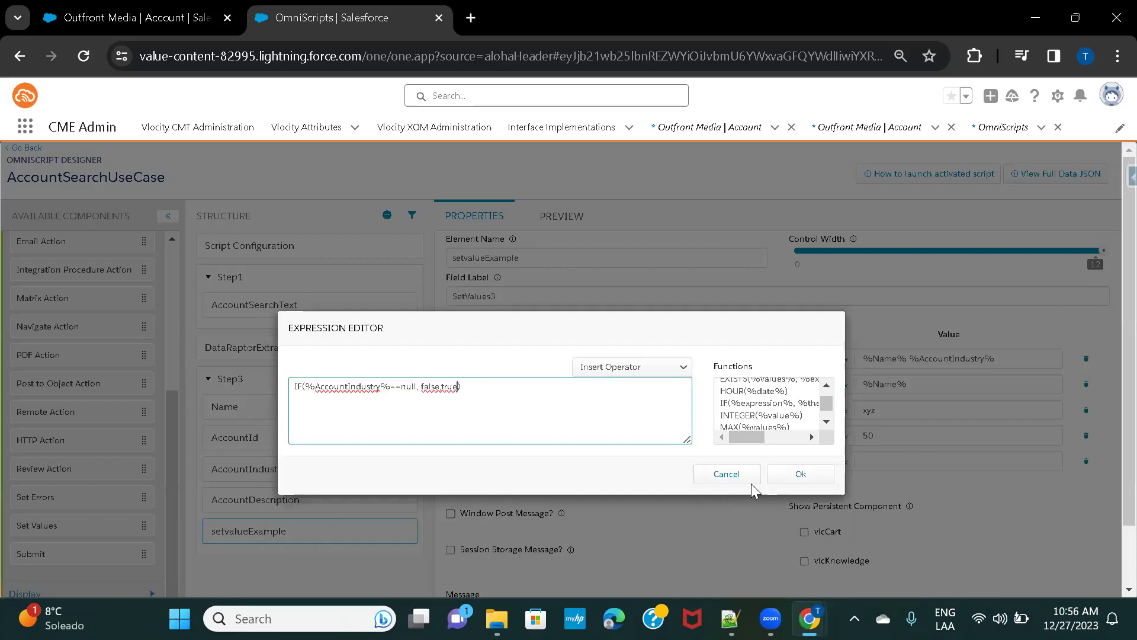
left_click(802, 476)
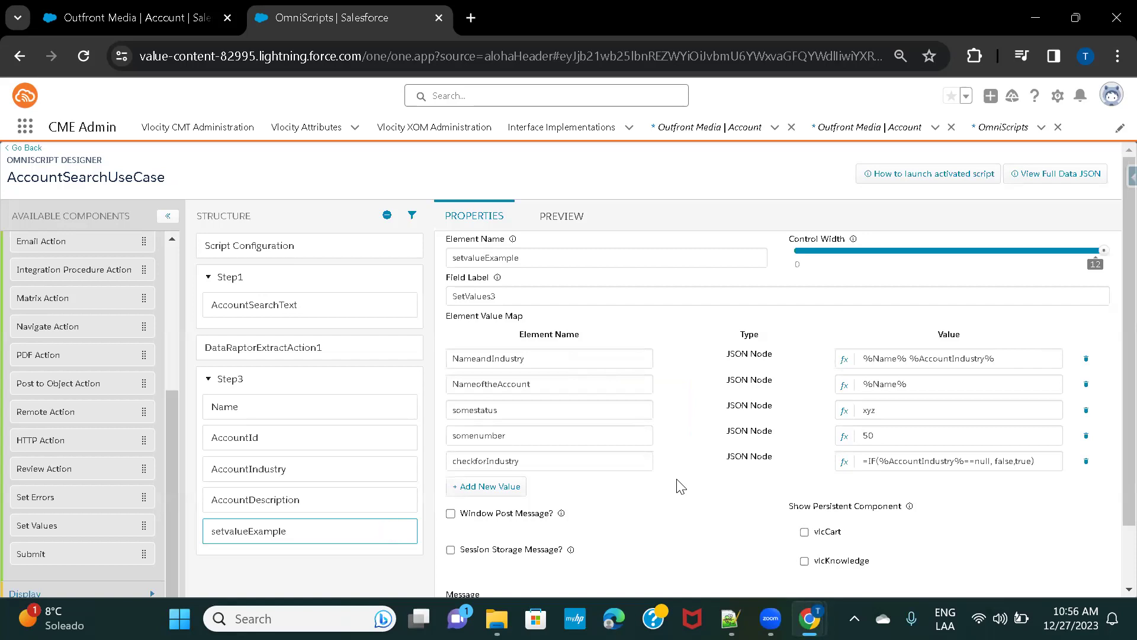
Step: Add another value row to setvalueExample named first3ofAccountId
scroll(681, 485, "down", 1)
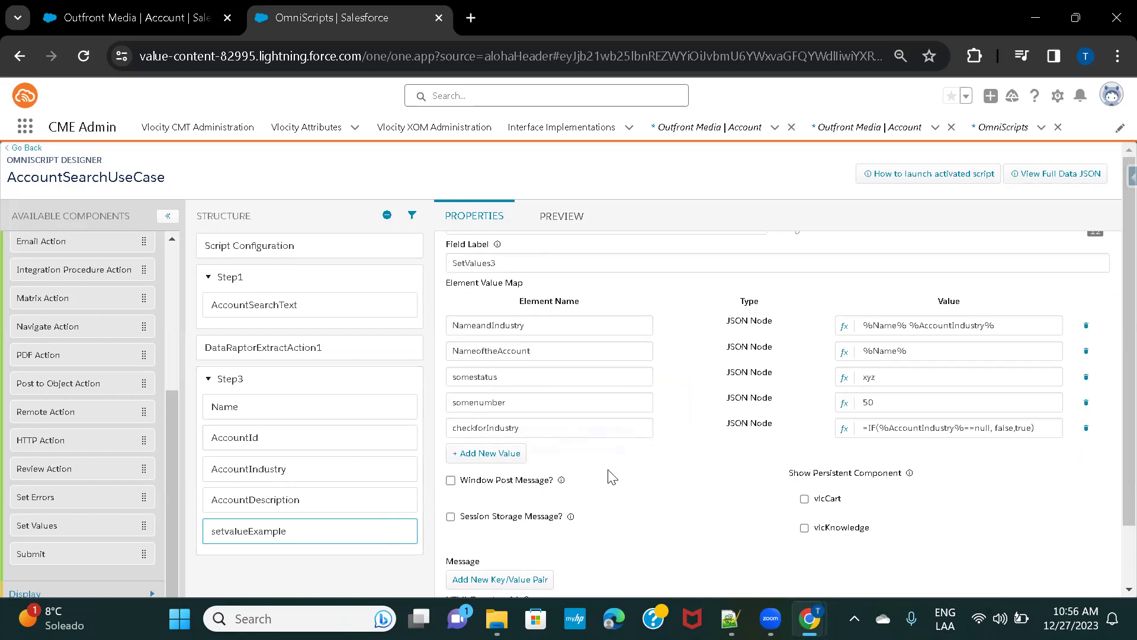
left_click(468, 453)
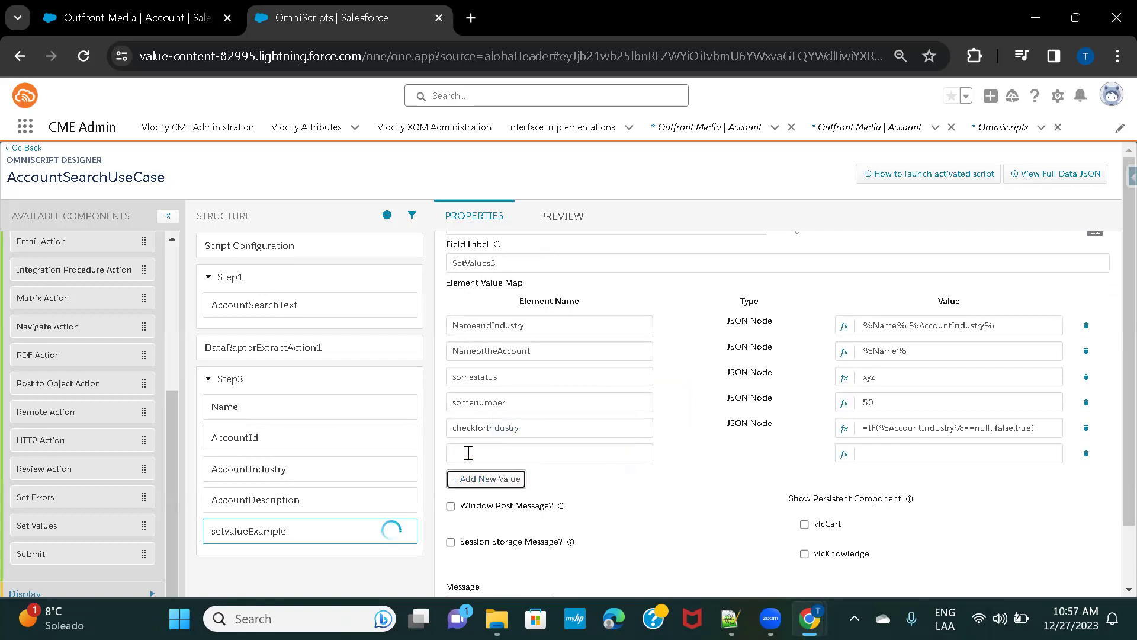
left_click(468, 453)
type("first")
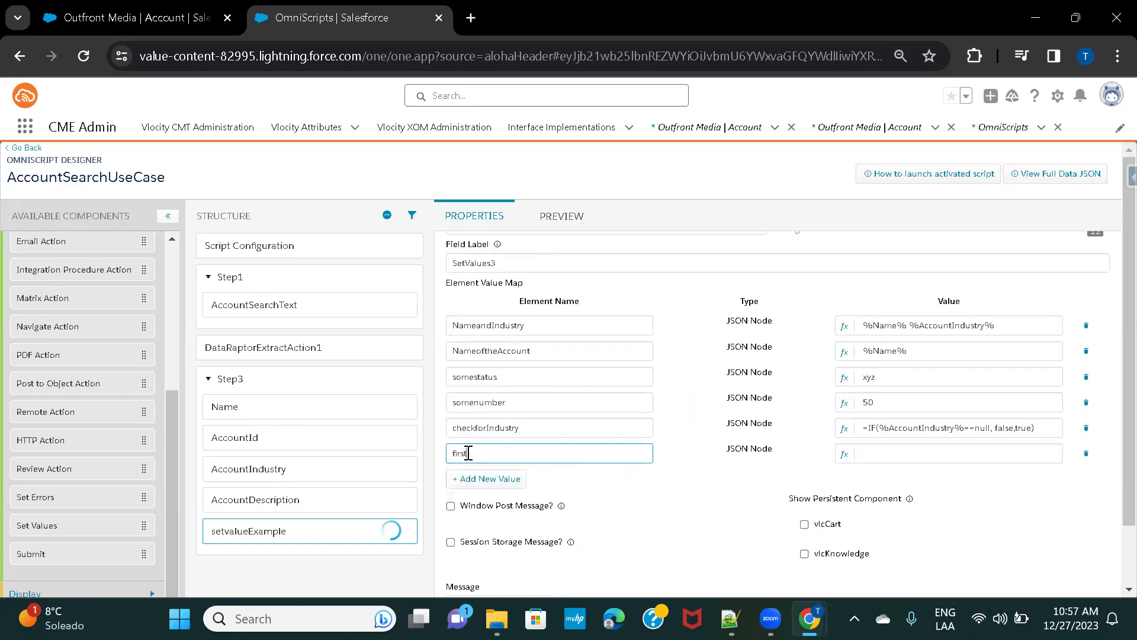
type("3ofAccountId")
Step: Copy the element name of the AccountId field and go back to the setvalueExample element
left_click(240, 443)
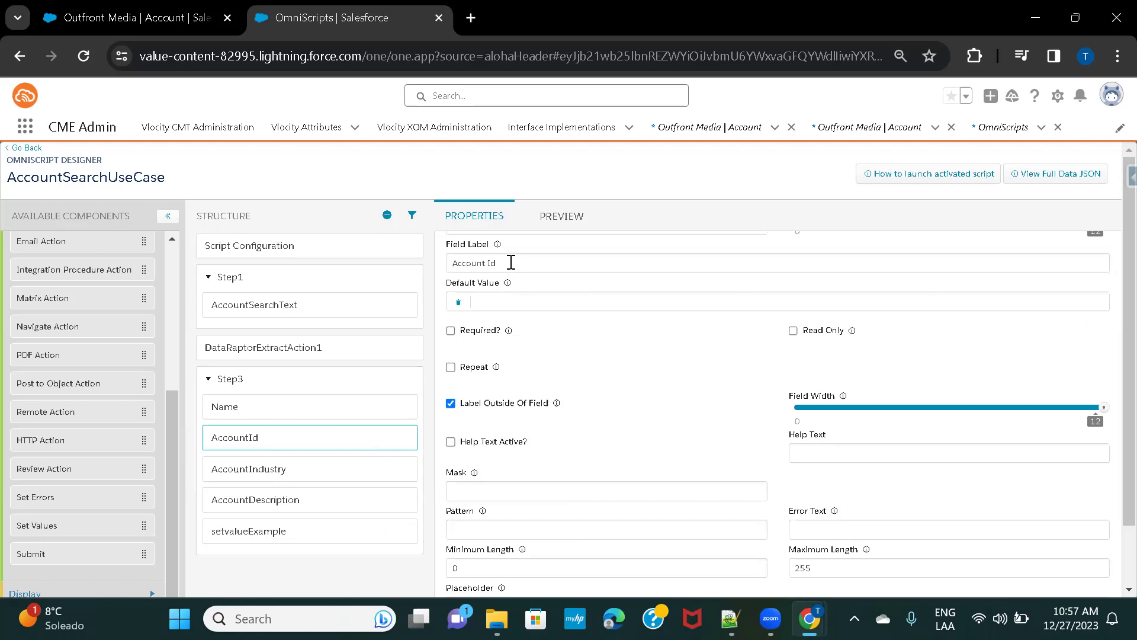
double_click(498, 306)
key("ctrl+c")
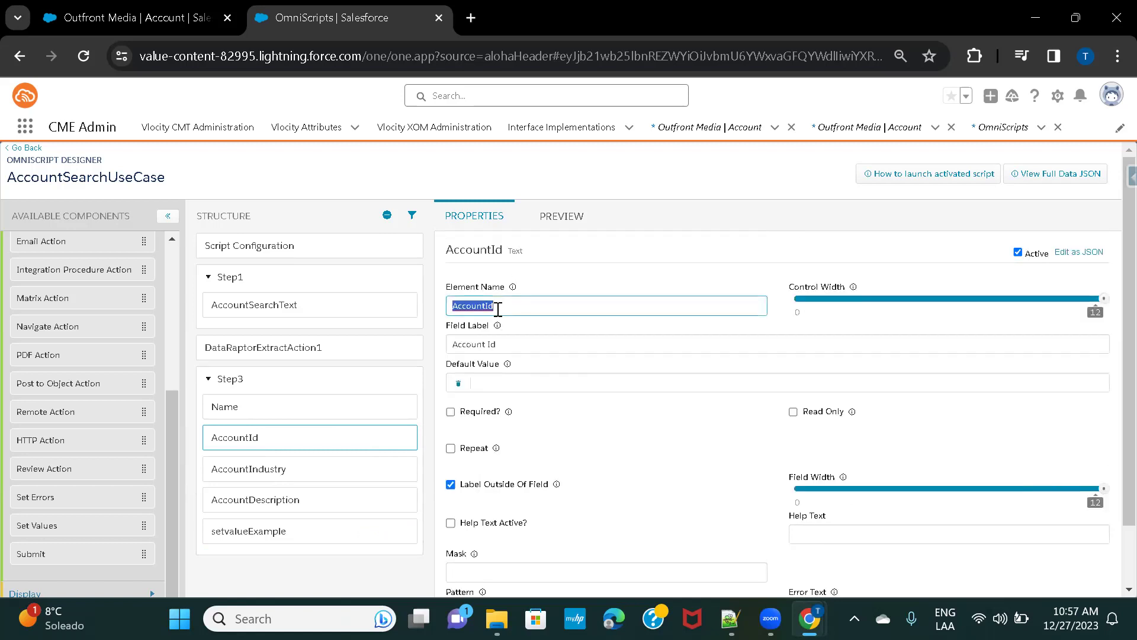
left_click(290, 539)
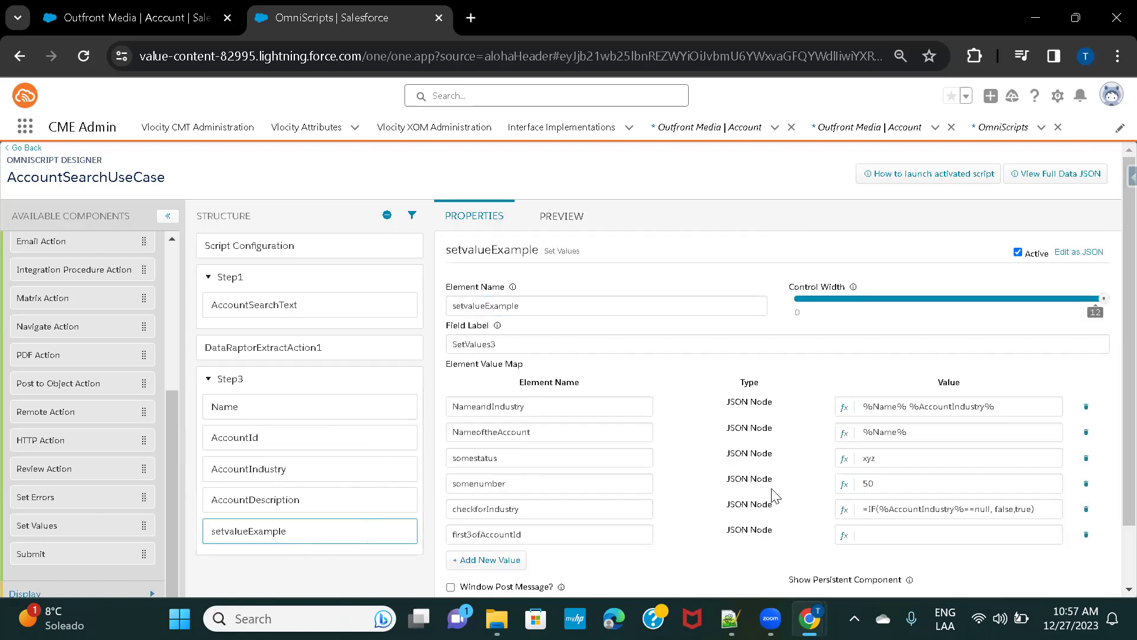
Step: Insert the SUBSTRING function as the value of first3ofAccountId and replace its text placeholder with AccountId
scroll(776, 495, "down", 2)
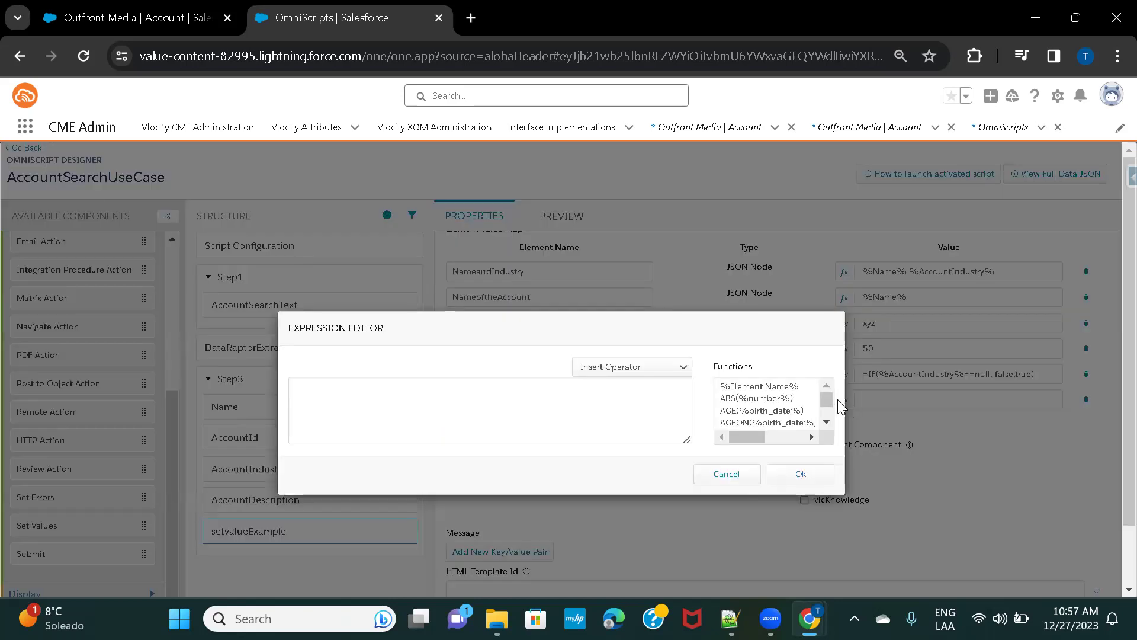
left_click_drag(830, 399, 829, 405)
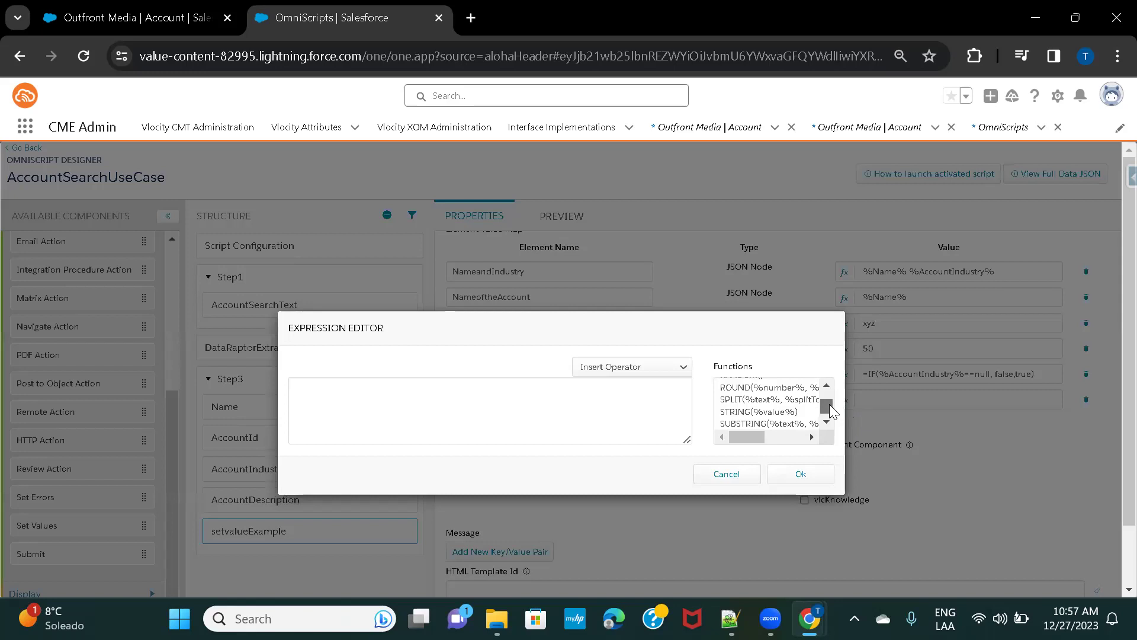
double_click(787, 423)
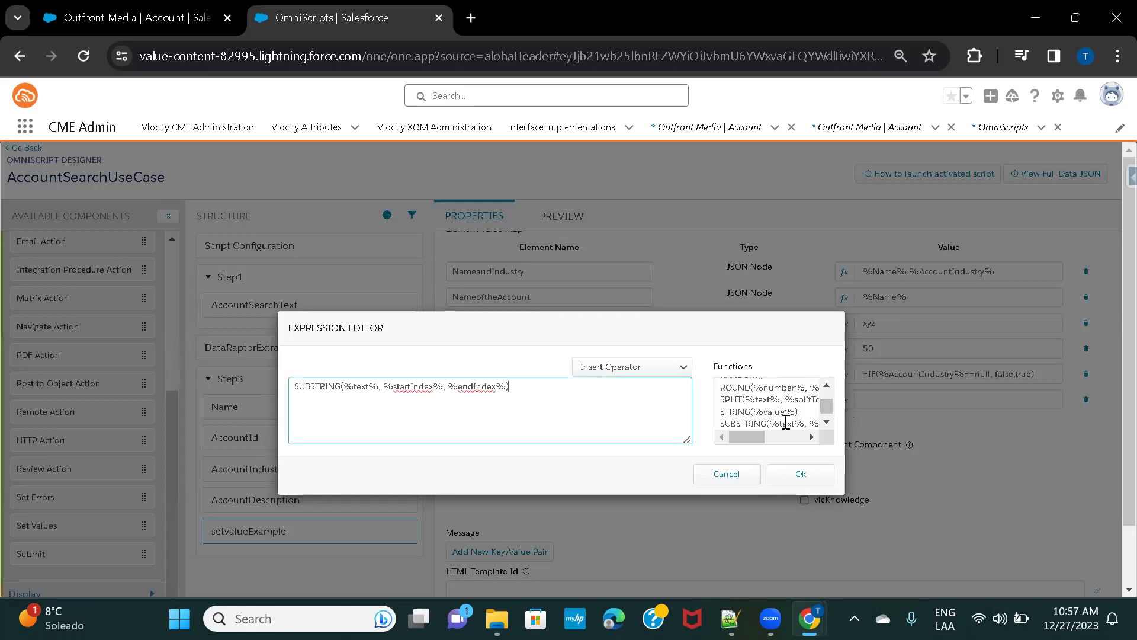
double_click(363, 385)
key("ctrl+v")
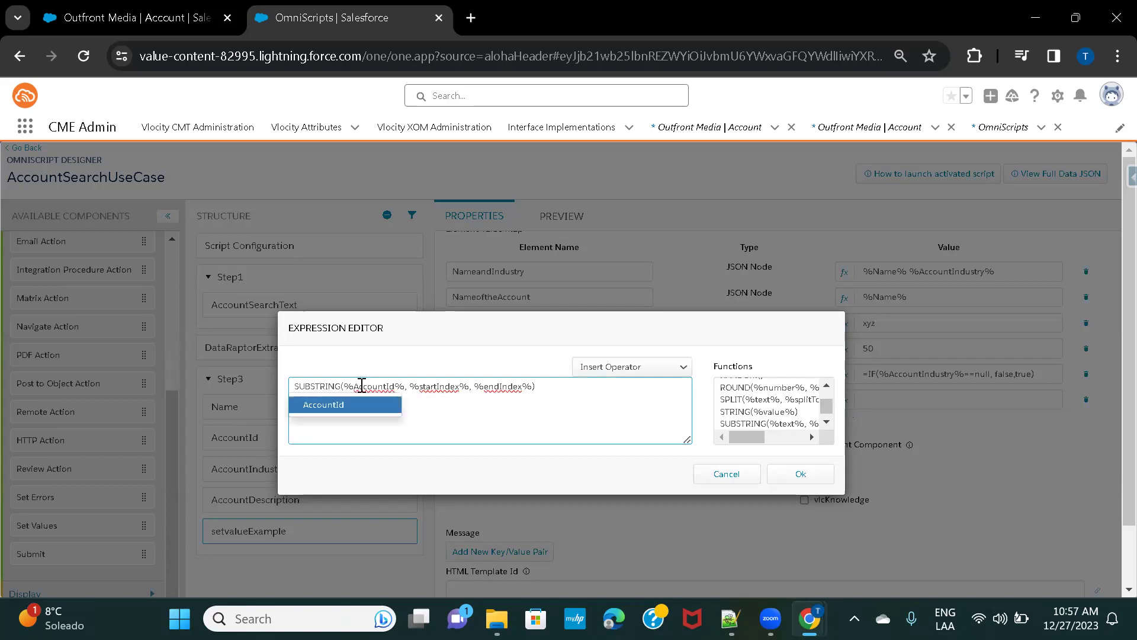
left_click(355, 407)
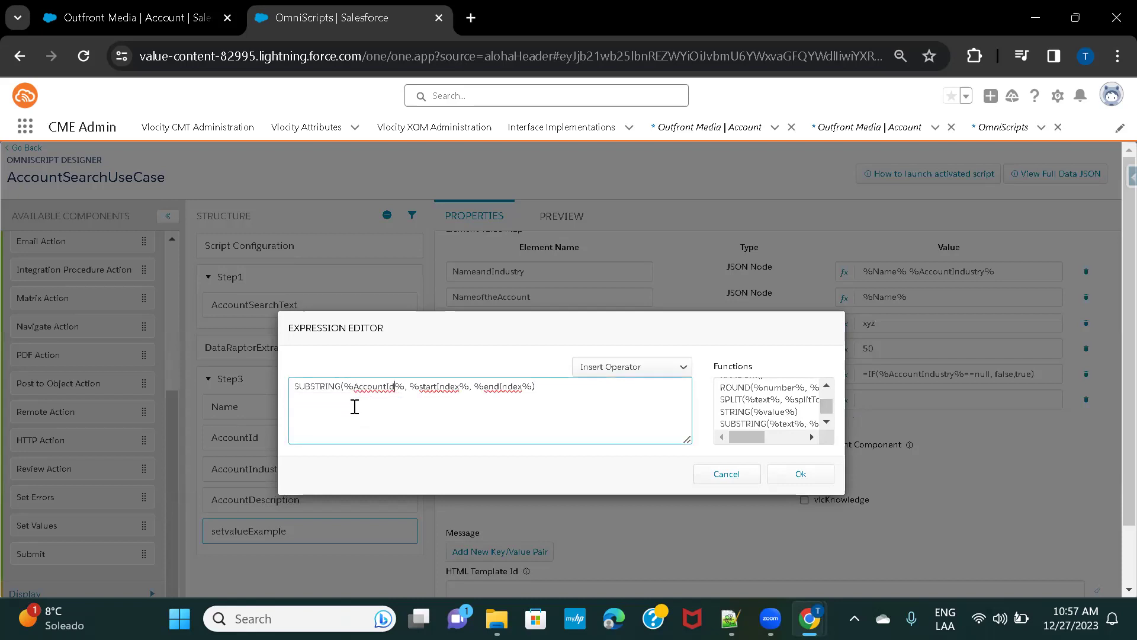
Step: Replace the start index placeholder in the SUBSTRING function with 0
left_click(467, 387)
key("BackSpace")
key("BackSpace")
key("BackSpace")
key("BackSpace")
key("BackSpace")
key("BackSpace")
key("BackSpace")
key("BackSpace")
key("BackSpace")
key("BackSpace")
key("BackSpace")
key("BackSpace")
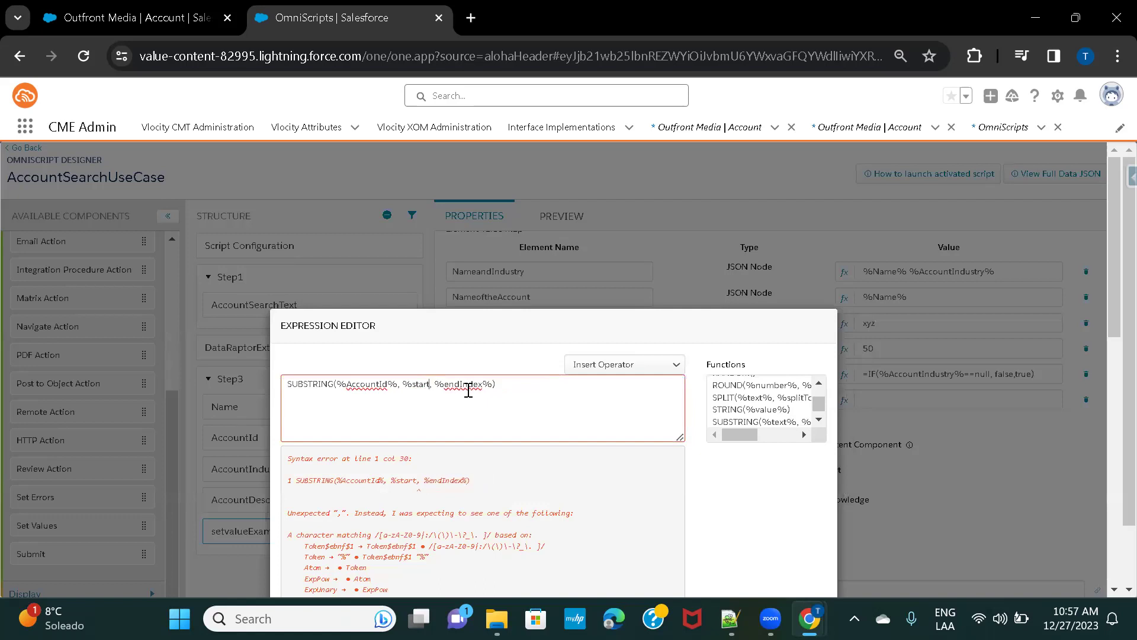
type("0")
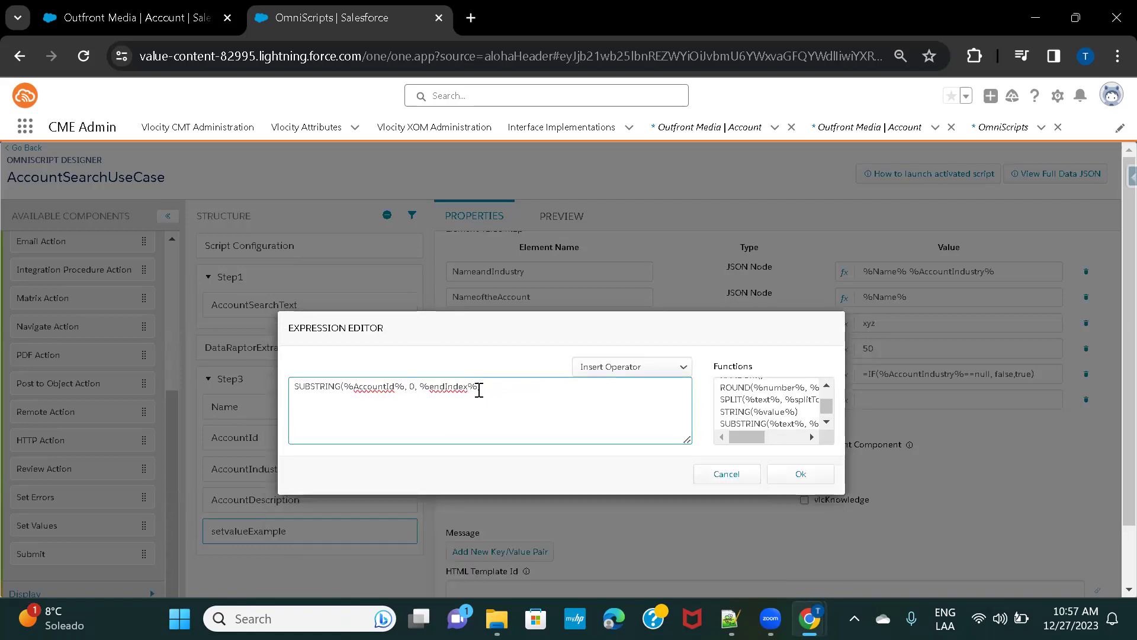
Step: Replace the end index placeholder in the SUBSTRING function with 2
left_click(479, 389)
key("BackSpace")
key("BackSpace")
key("BackSpace")
key("BackSpace")
key("BackSpace")
key("BackSpace")
key("BackSpace")
key("BackSpace")
key("BackSpace")
key("BackSpace")
key("BackSpace")
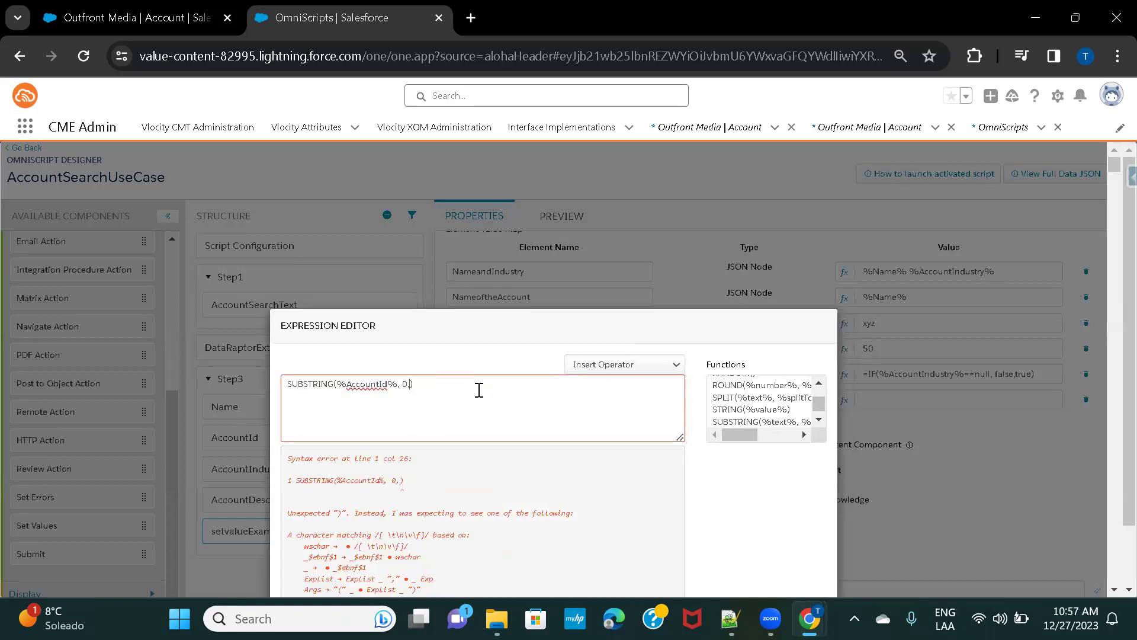
type("2")
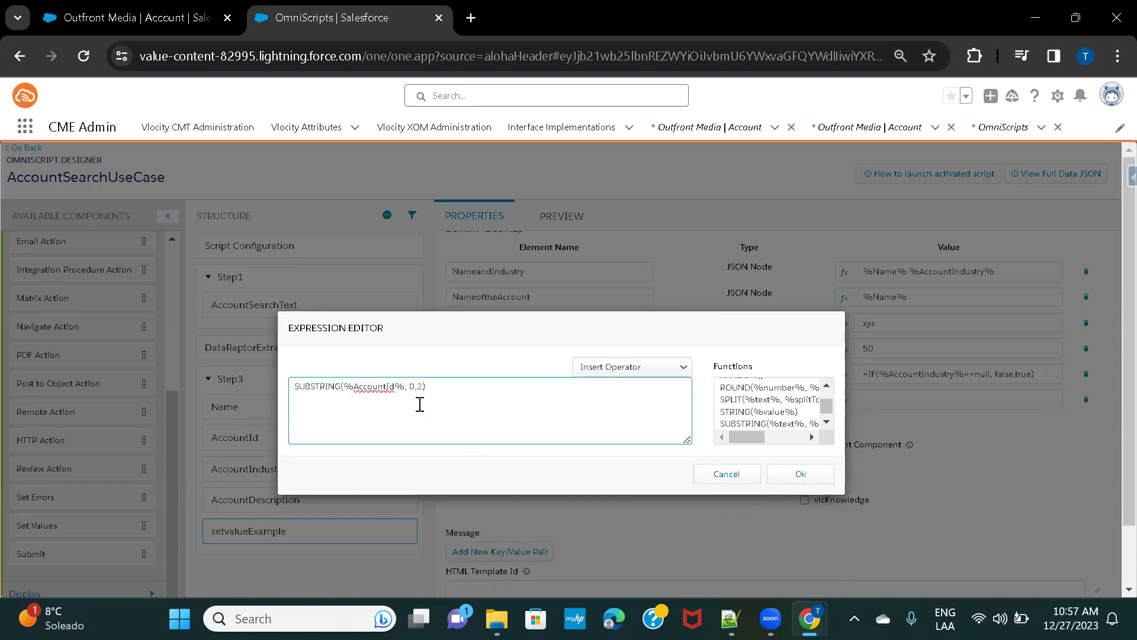
Step: Look through the other available functions and accept the SUBSTRING expression for first3ofAccountId
scroll(762, 398, "up", 5)
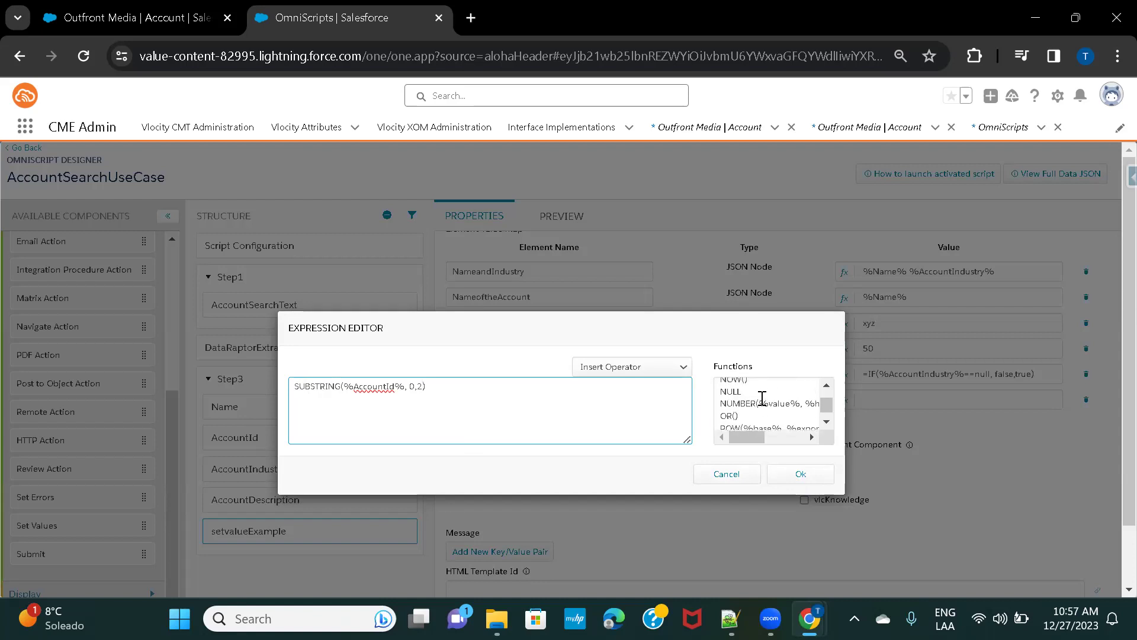
scroll(762, 398, "up", 10)
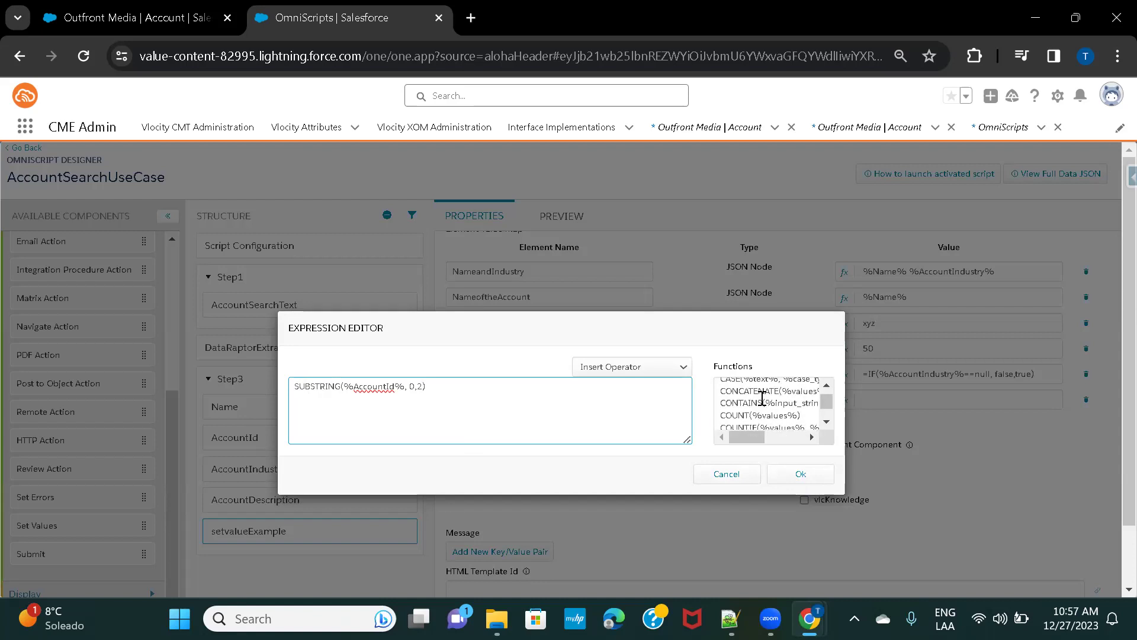
scroll(763, 398, "down", 5)
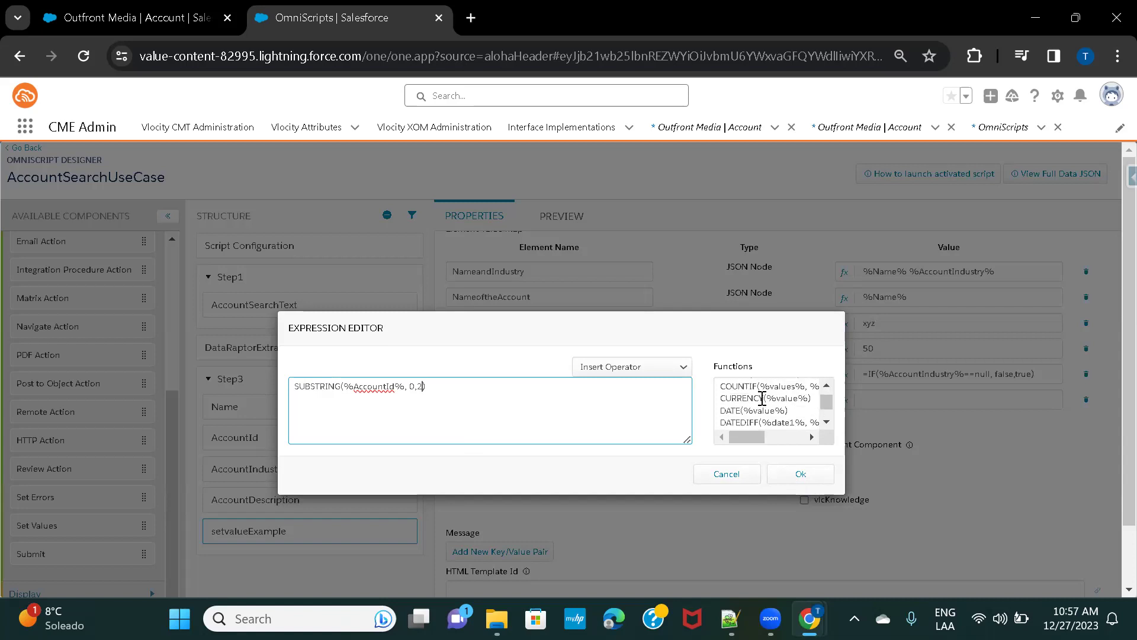
scroll(763, 398, "down", 2)
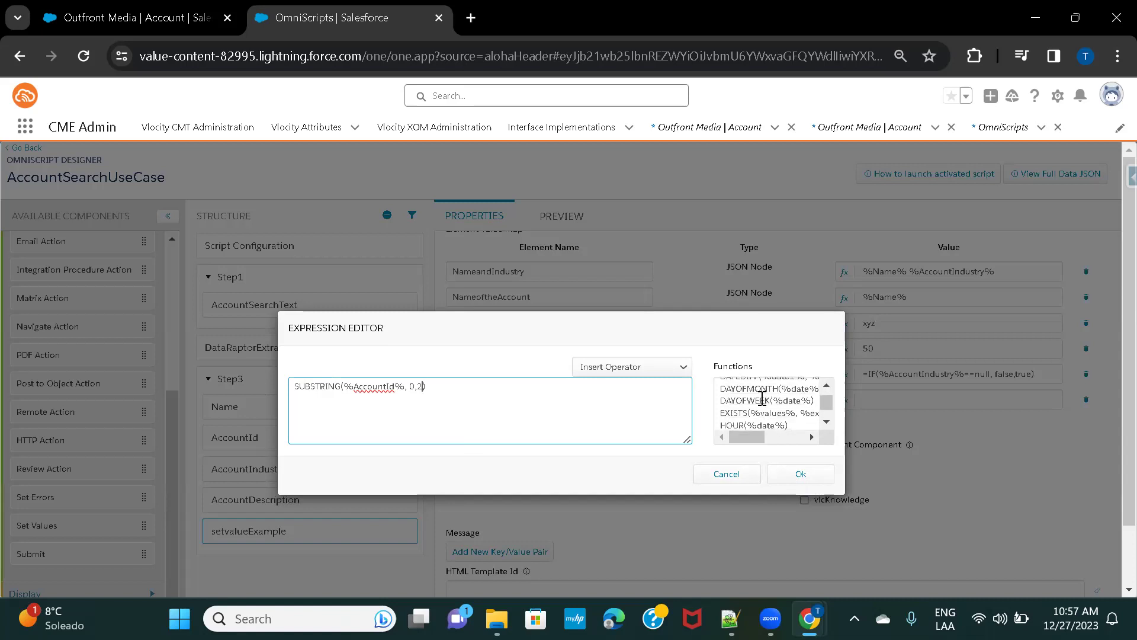
scroll(763, 398, "down", 1)
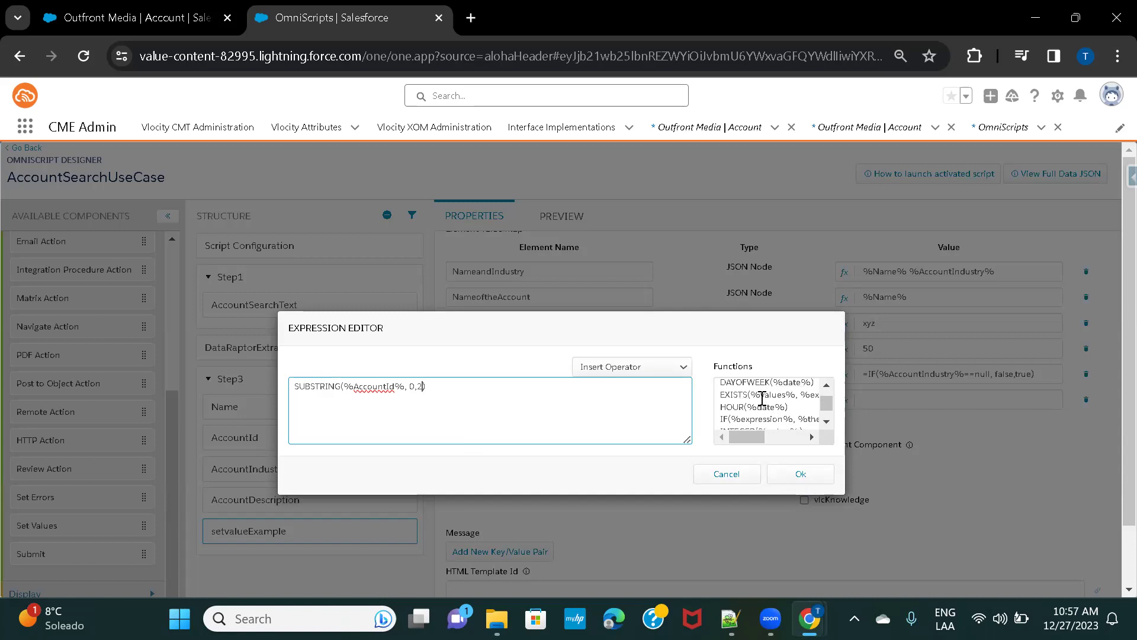
scroll(763, 398, "up", 3)
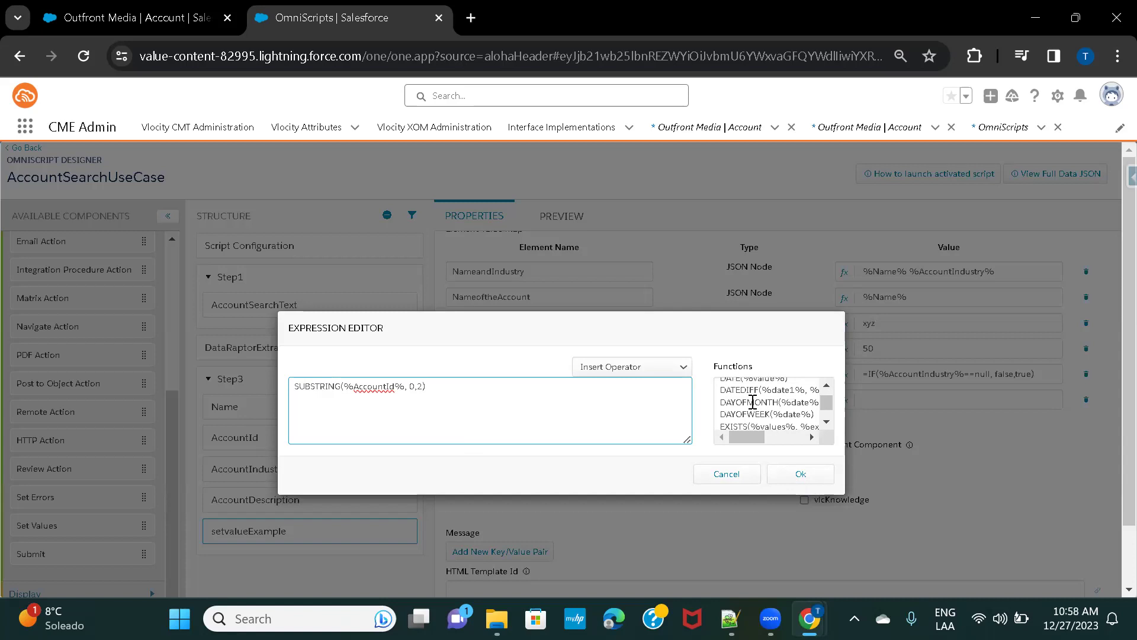
left_click(801, 475)
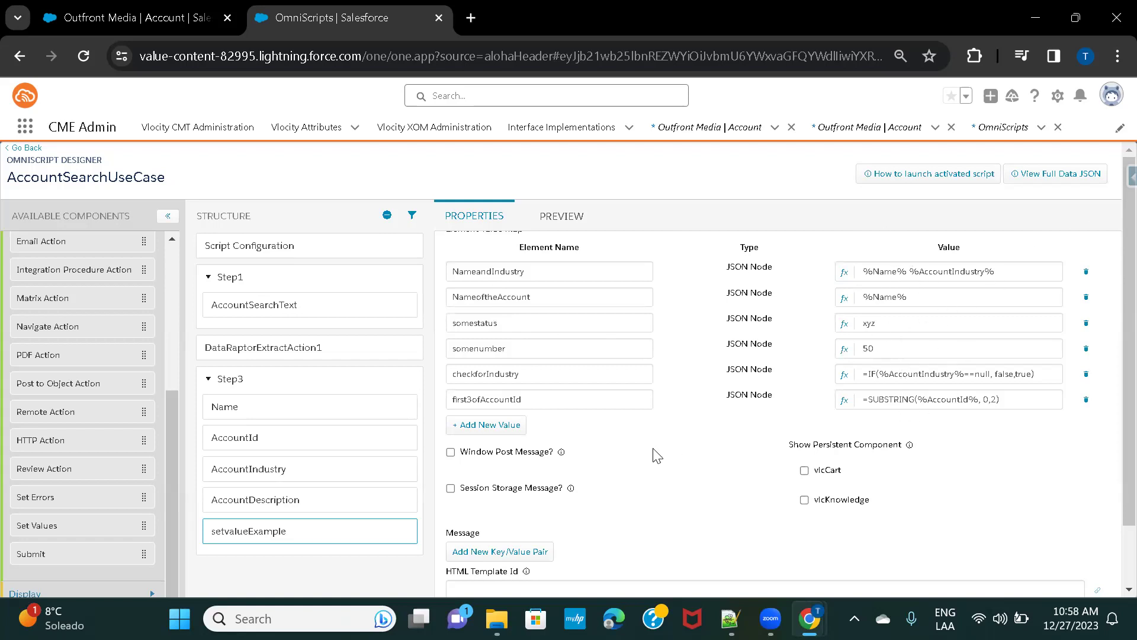
Step: Preview the OmniScript with cleared data, search for the account name outfront, and advance to Step3
left_click(562, 216)
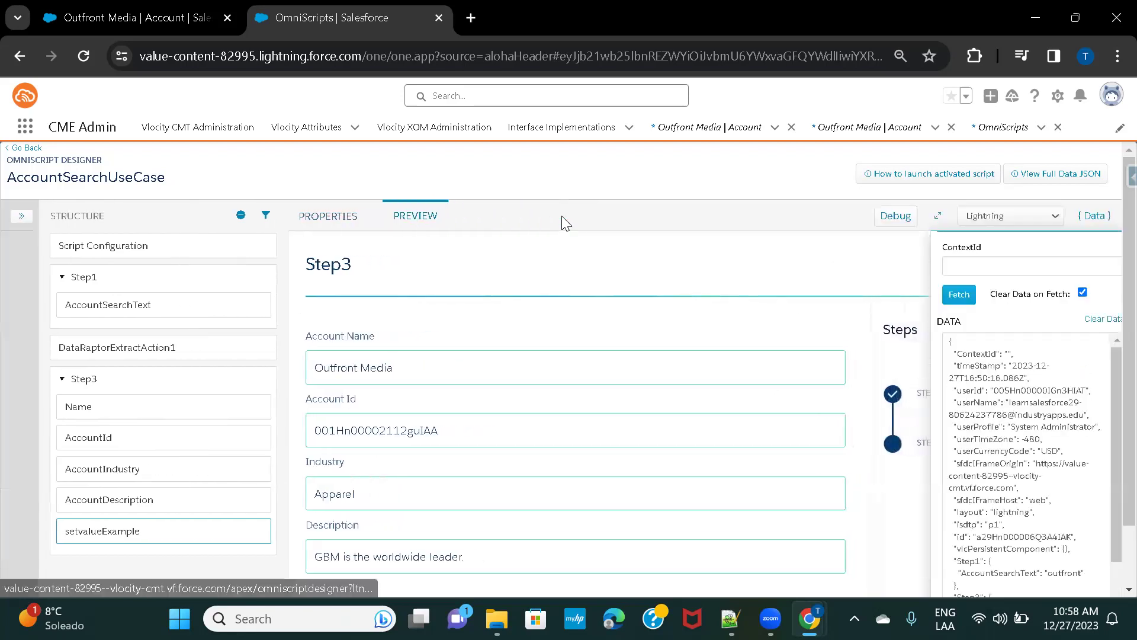
left_click(1103, 320)
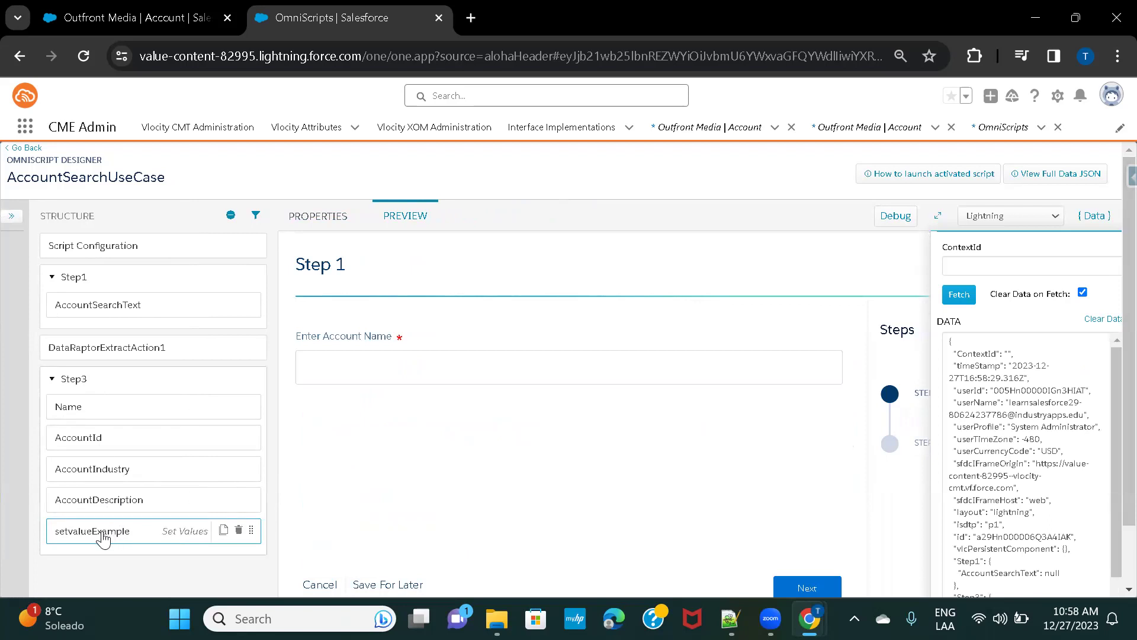
left_click(403, 369)
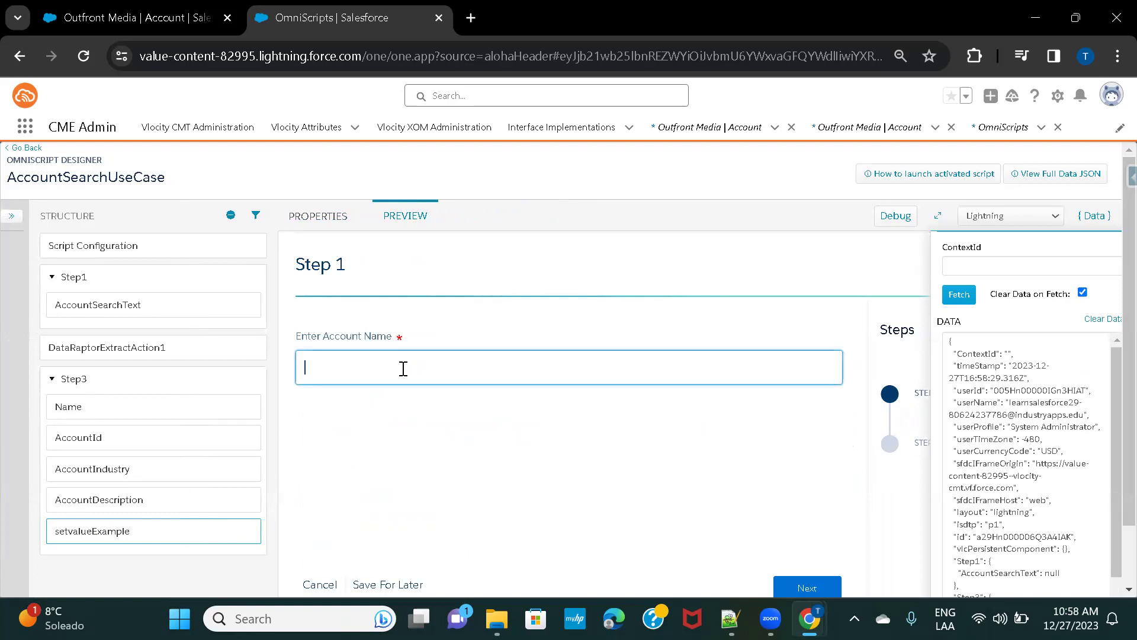
type("outfront")
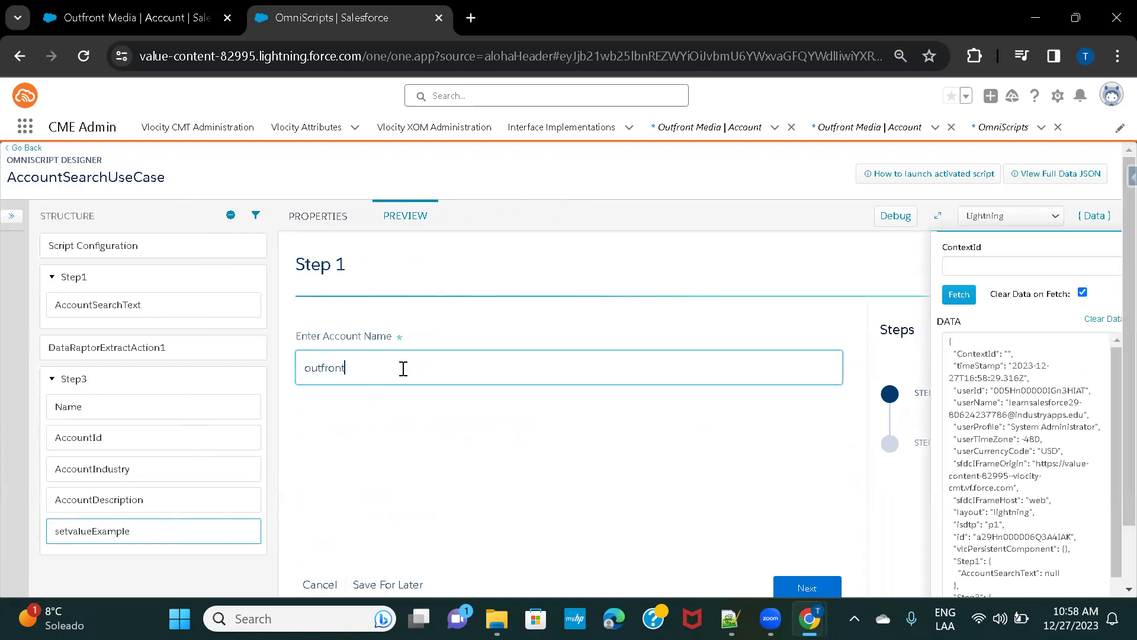
mouse_move(808, 616)
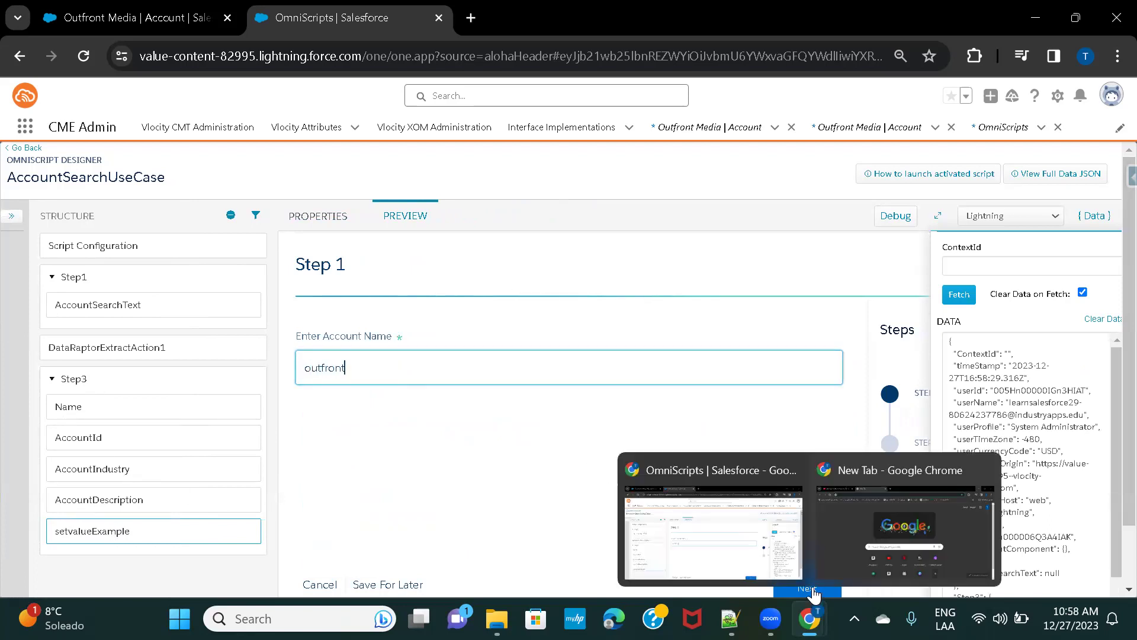
scroll(483, 436, "down", 1)
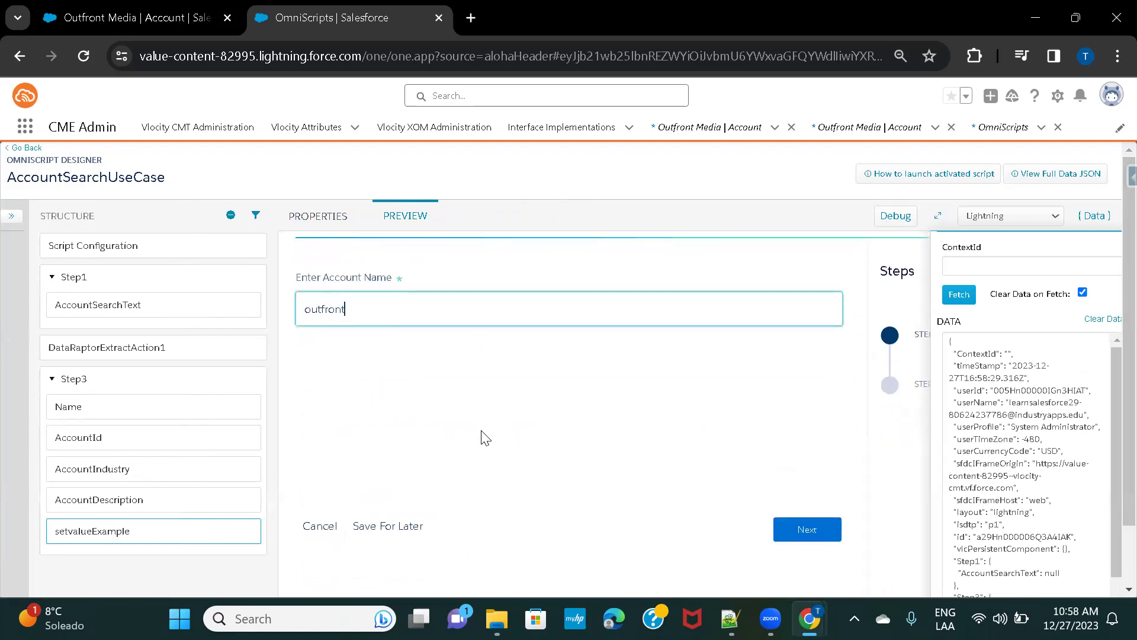
left_click(788, 533)
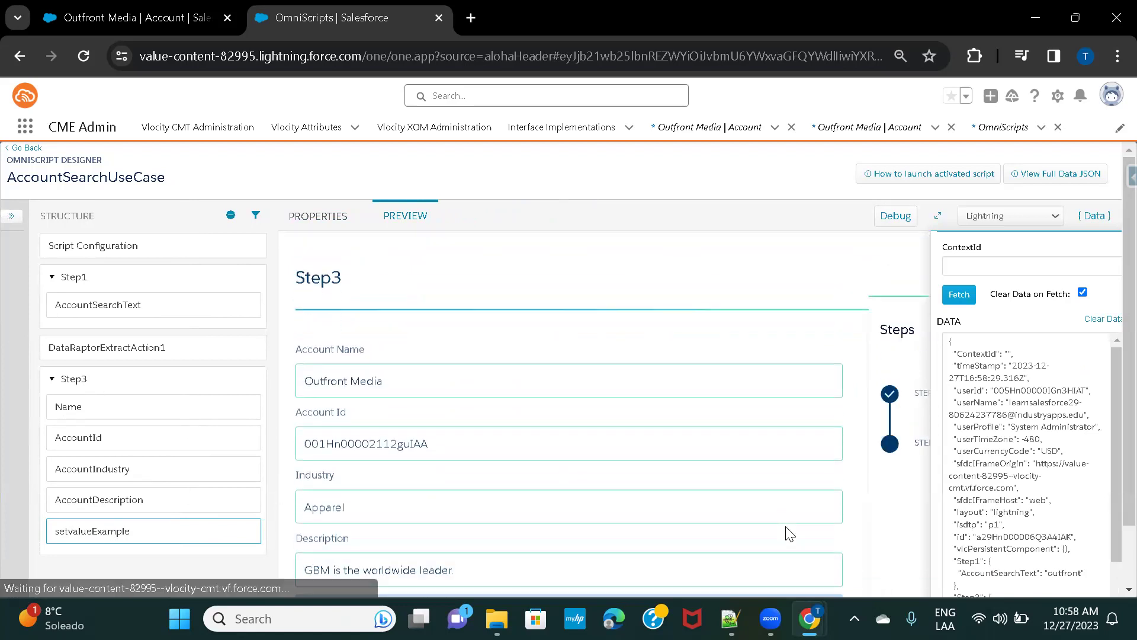
Step: Run the SetValues3 element in the Step3 preview and show its new nodes in the data JSON
scroll(439, 353, "down", 1)
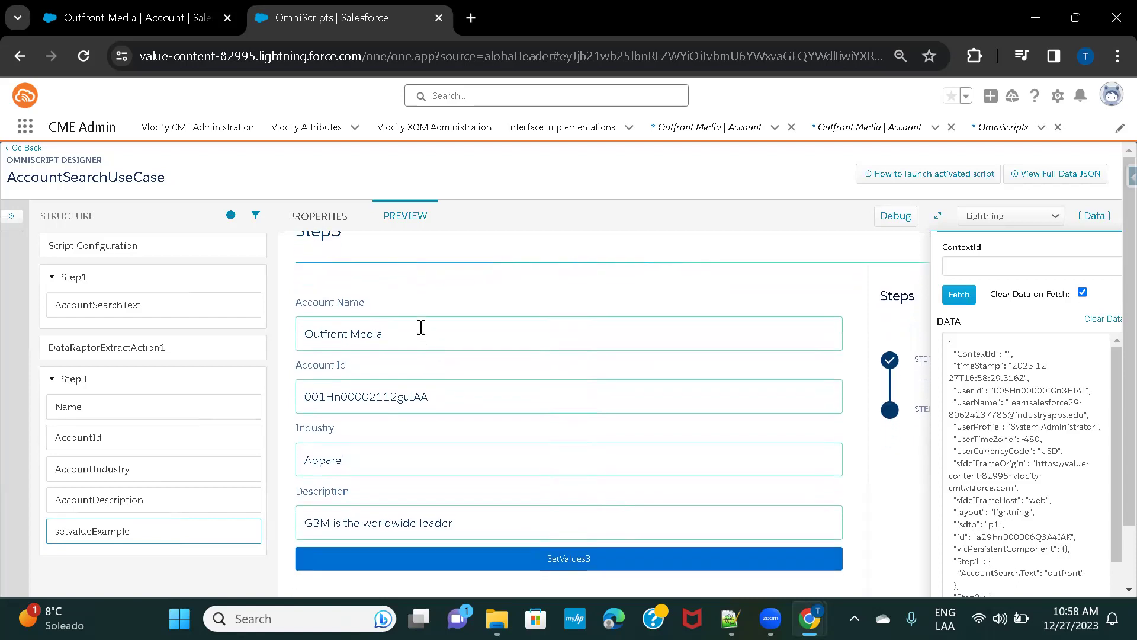
scroll(1015, 463, "down", 2)
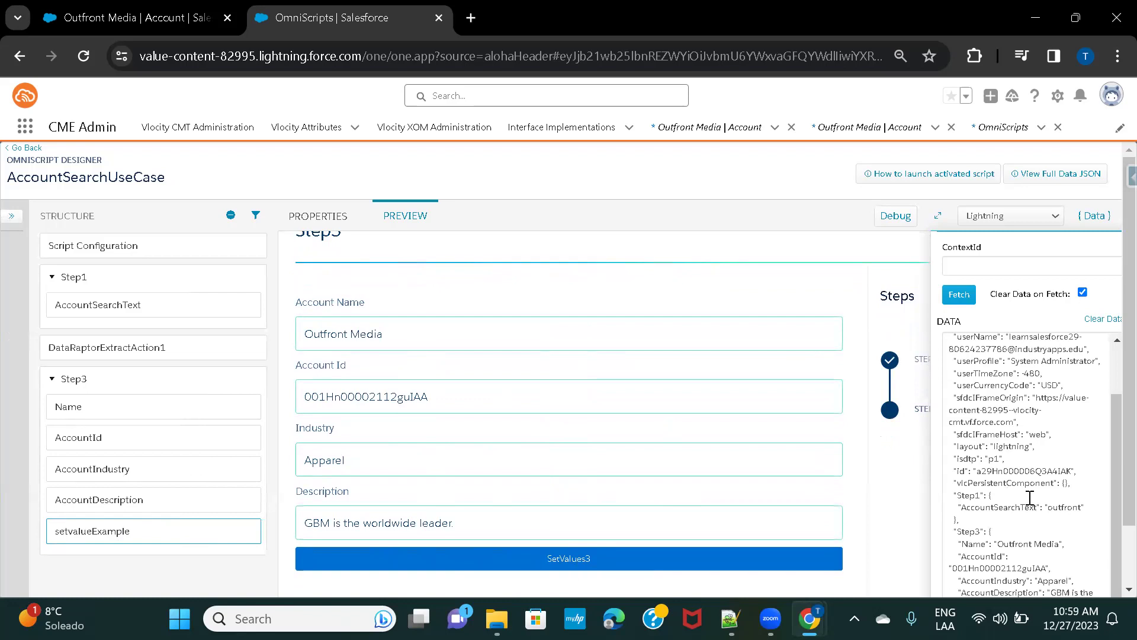
scroll(1029, 496, "down", 1)
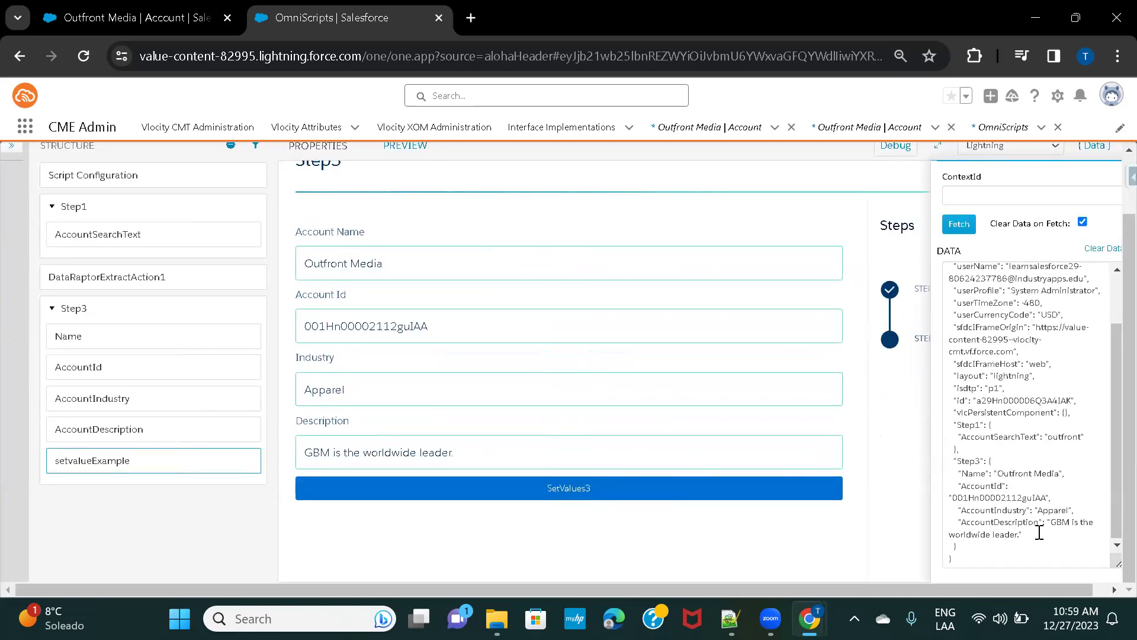
left_click(601, 489)
scroll(1048, 469, "down", 2)
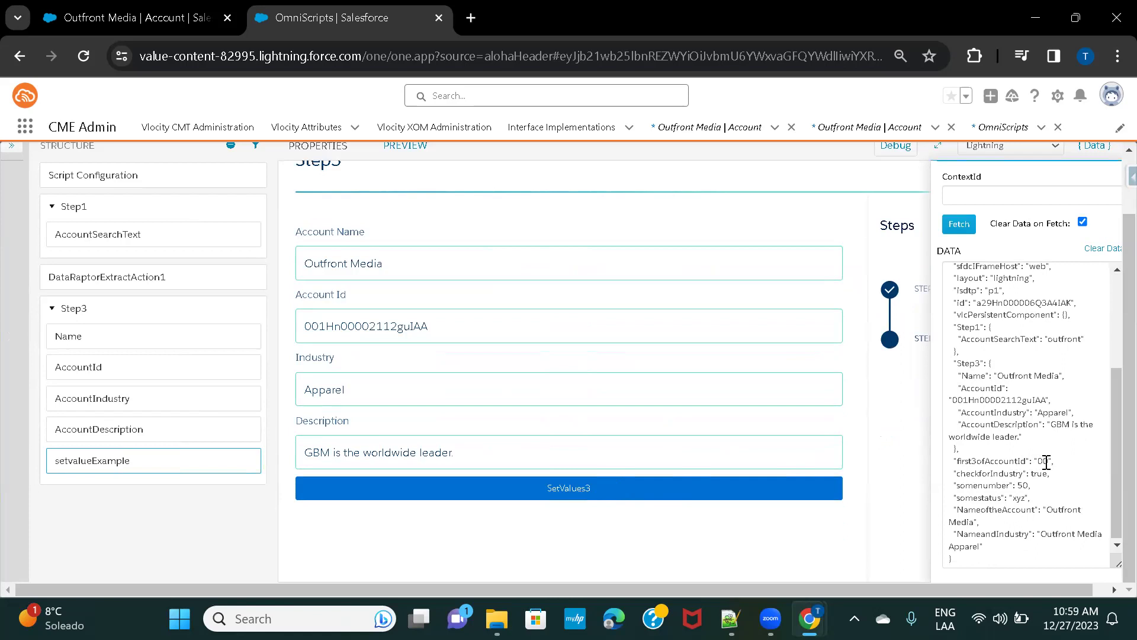
Step: Select the first two characters of the Account Id to compare them with first3ofAccountId in the data JSON
left_click(318, 327)
left_click_drag(319, 327, 302, 325)
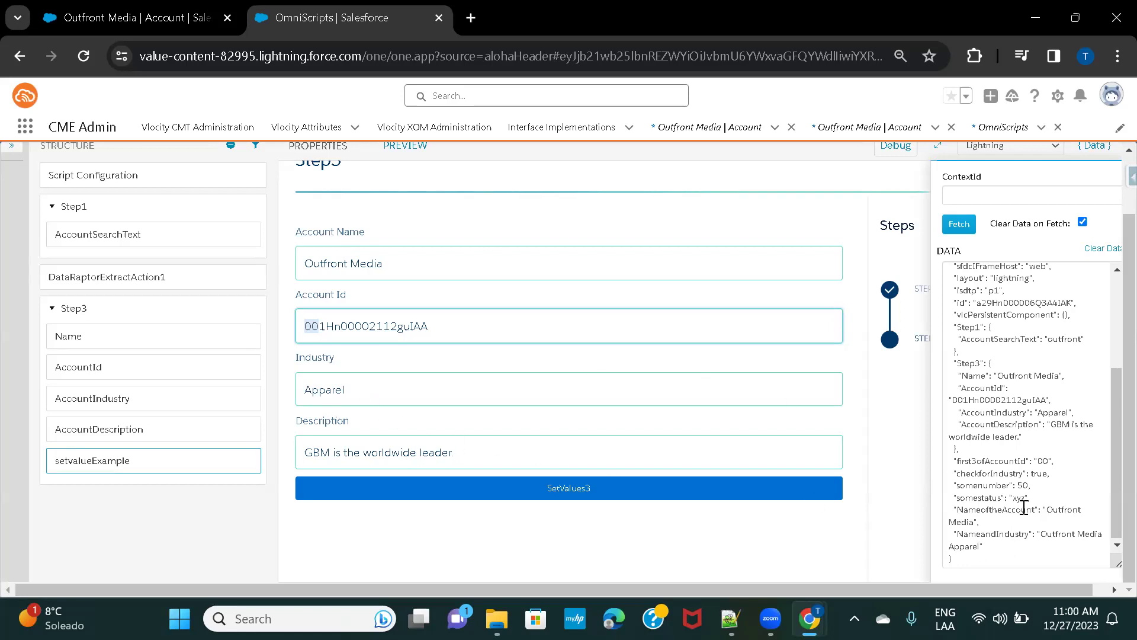
scroll(1024, 508, "up", 1)
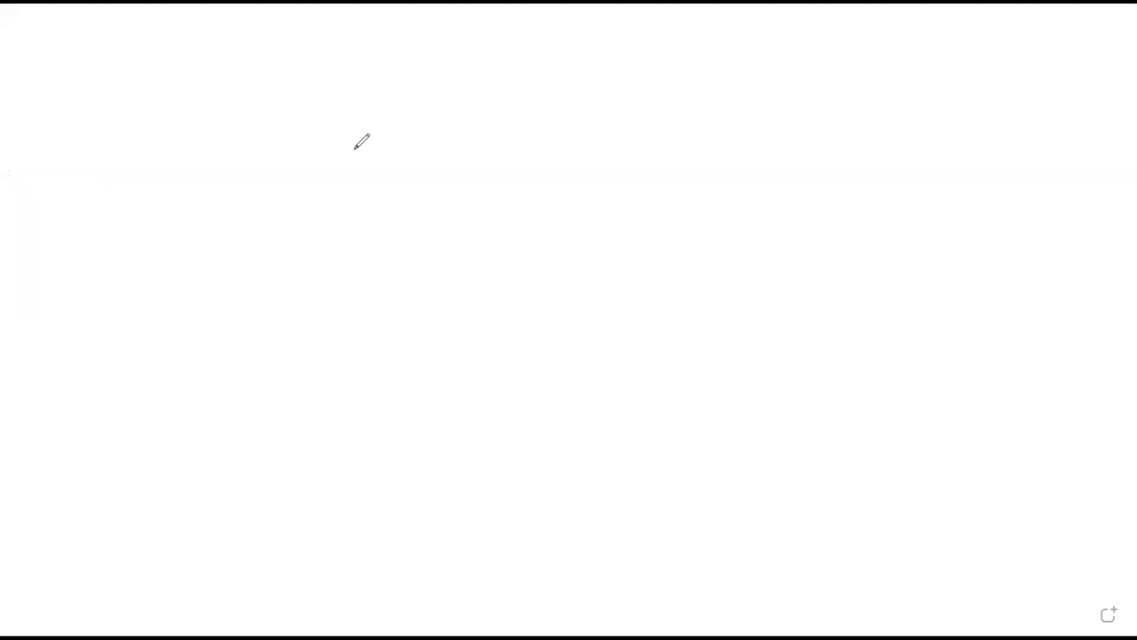
Step: Draw a large red form outline with a header band across its upper part on the blank whiteboard
left_click(357, 155)
left_click(304, 115)
mouse_move(289, 219)
left_mouse_down()
mouse_move(279, 406)
mouse_move(289, 488)
left_mouse_up()
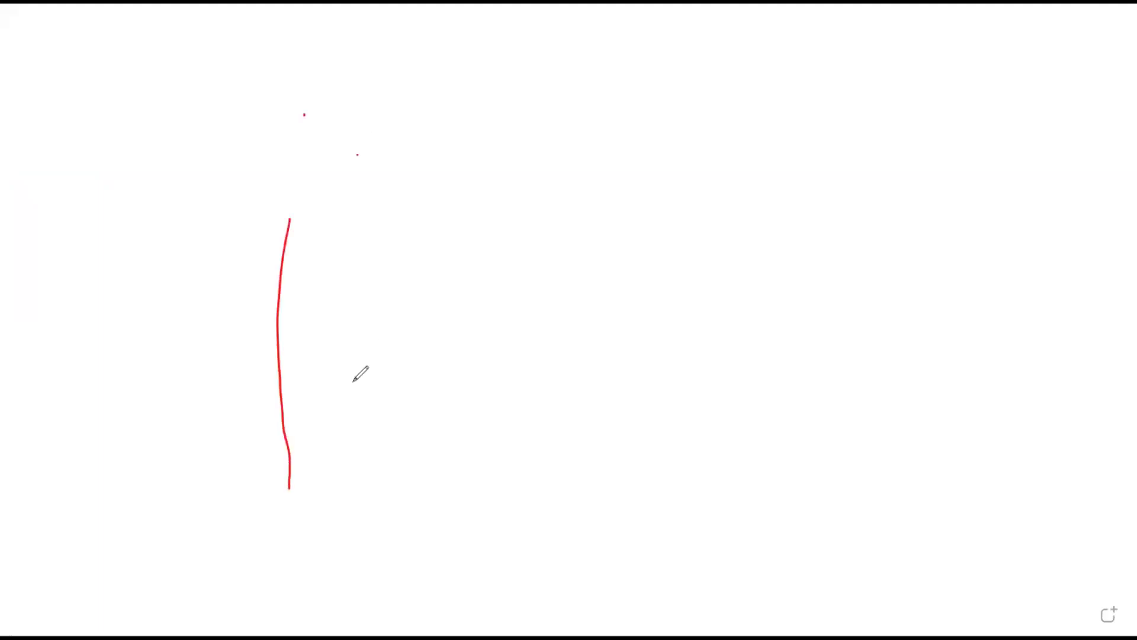
mouse_move(295, 139)
left_mouse_down()
mouse_move(276, 261)
mouse_move(807, 92)
mouse_move(902, 491)
mouse_move(900, 564)
left_mouse_up()
mouse_move(291, 474)
left_mouse_down()
mouse_move(299, 574)
mouse_move(857, 566)
mouse_move(909, 554)
left_mouse_up()
left_click_drag(287, 224, 897, 183)
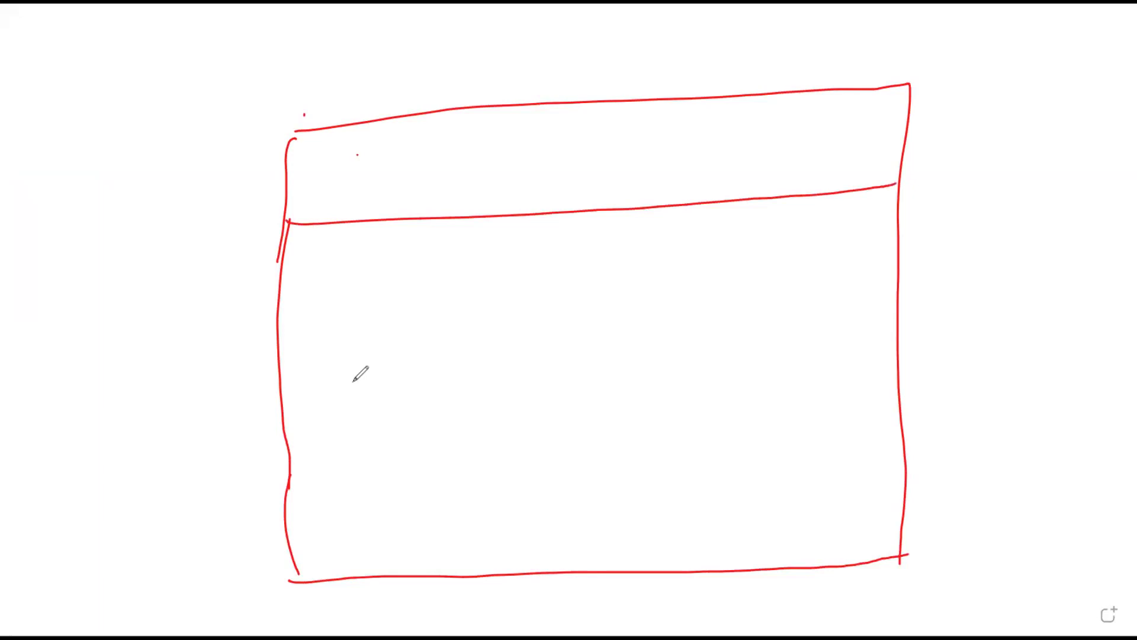
Step: Handwrite the title "Emp Onboarding" in the header band of the form sketch
left_click_drag(337, 138, 360, 198)
mouse_move(377, 199)
left_mouse_down()
mouse_move(380, 163)
mouse_move(449, 197)
mouse_move(481, 143)
mouse_move(478, 169)
left_mouse_up()
mouse_move(584, 134)
left_mouse_down()
mouse_move(566, 177)
mouse_move(584, 135)
mouse_move(657, 177)
left_mouse_up()
mouse_move(705, 135)
left_mouse_down()
mouse_move(706, 161)
mouse_move(692, 142)
mouse_move(672, 163)
mouse_move(764, 153)
left_mouse_up()
left_click_drag(783, 128, 791, 166)
mouse_move(820, 126)
left_mouse_down()
mouse_move(785, 134)
mouse_move(892, 148)
left_mouse_up()
left_click_drag(866, 107, 868, 112)
left_click_drag(917, 125, 983, 147)
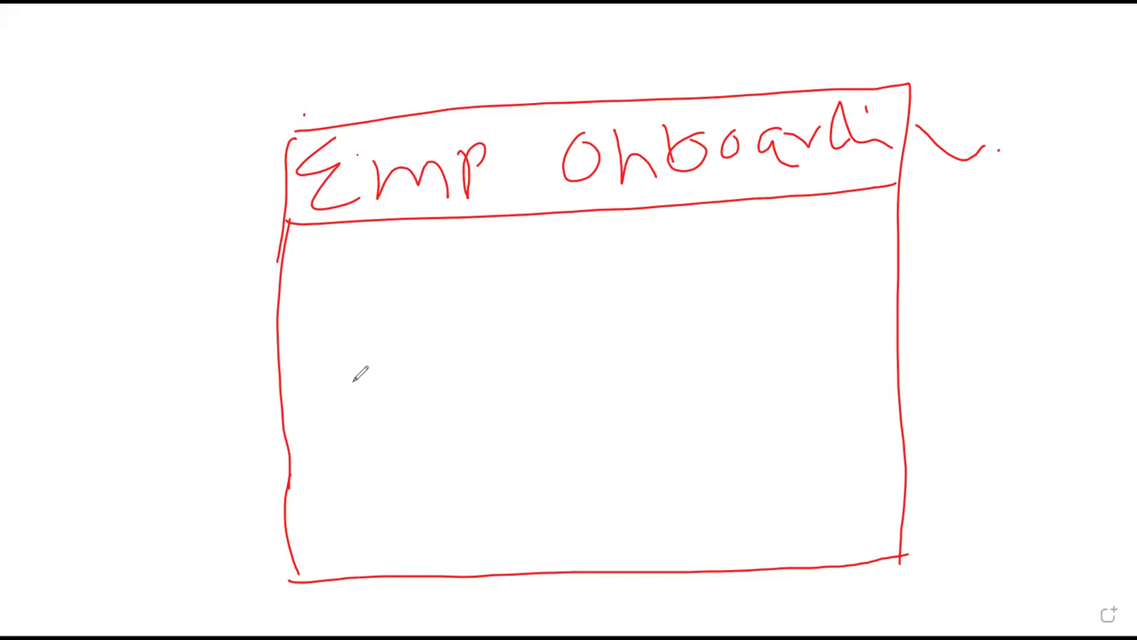
Step: Draw two stacked field boxes below the header and label them Name and Email
mouse_move(325, 281)
left_mouse_down()
mouse_move(625, 240)
mouse_move(357, 339)
left_mouse_up()
mouse_move(388, 287)
left_mouse_down()
mouse_move(398, 340)
mouse_move(469, 289)
left_mouse_up()
mouse_move(487, 307)
left_mouse_down()
mouse_move(506, 291)
mouse_move(536, 299)
mouse_move(606, 282)
left_mouse_up()
left_click_drag(358, 363, 365, 431)
mouse_move(354, 363)
left_mouse_down()
mouse_move(675, 323)
mouse_move(622, 391)
mouse_move(357, 431)
left_mouse_up()
mouse_move(446, 363)
left_mouse_down()
mouse_move(461, 396)
mouse_move(557, 387)
left_mouse_up()
left_click(543, 363)
left_click_drag(598, 325, 605, 373)
Step: Draw a third field box below the Email box and label it Emp Id
mouse_move(371, 447)
left_mouse_down()
mouse_move(385, 499)
mouse_move(735, 408)
mouse_move(628, 463)
mouse_move(374, 505)
left_mouse_up()
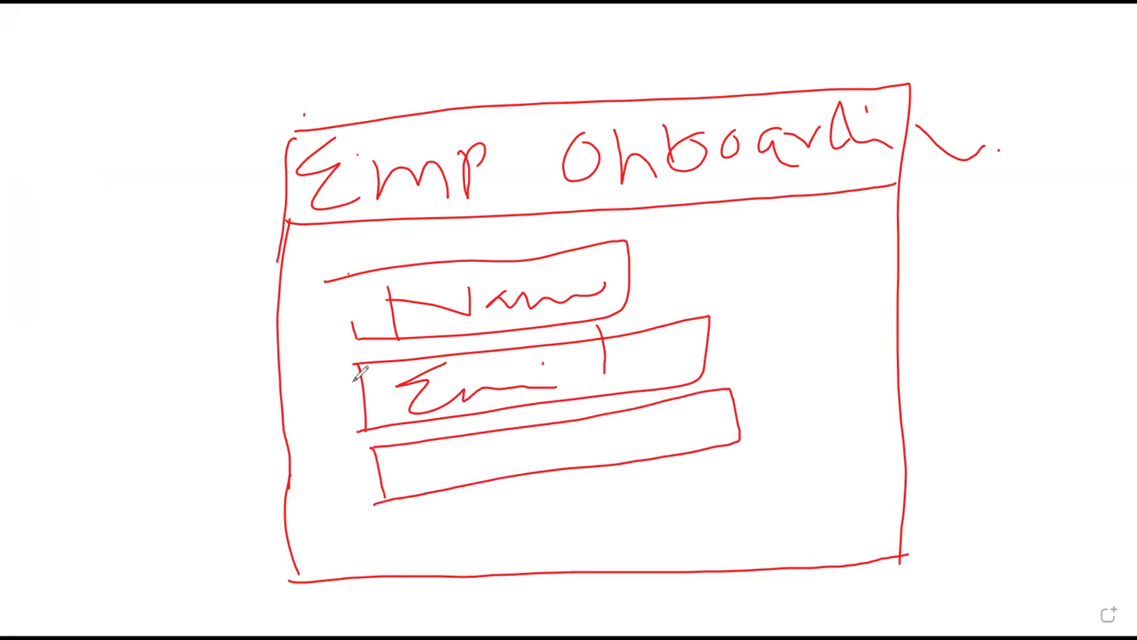
mouse_move(465, 441)
left_mouse_down()
mouse_move(491, 467)
mouse_move(483, 455)
left_mouse_up()
mouse_move(513, 468)
left_mouse_down()
mouse_move(526, 453)
mouse_move(613, 432)
left_mouse_up()
mouse_move(674, 403)
left_mouse_down()
mouse_move(682, 438)
mouse_move(692, 400)
left_mouse_up()
left_click_drag(648, 449, 705, 435)
left_click_drag(704, 418, 711, 394)
left_click_drag(713, 392, 715, 445)
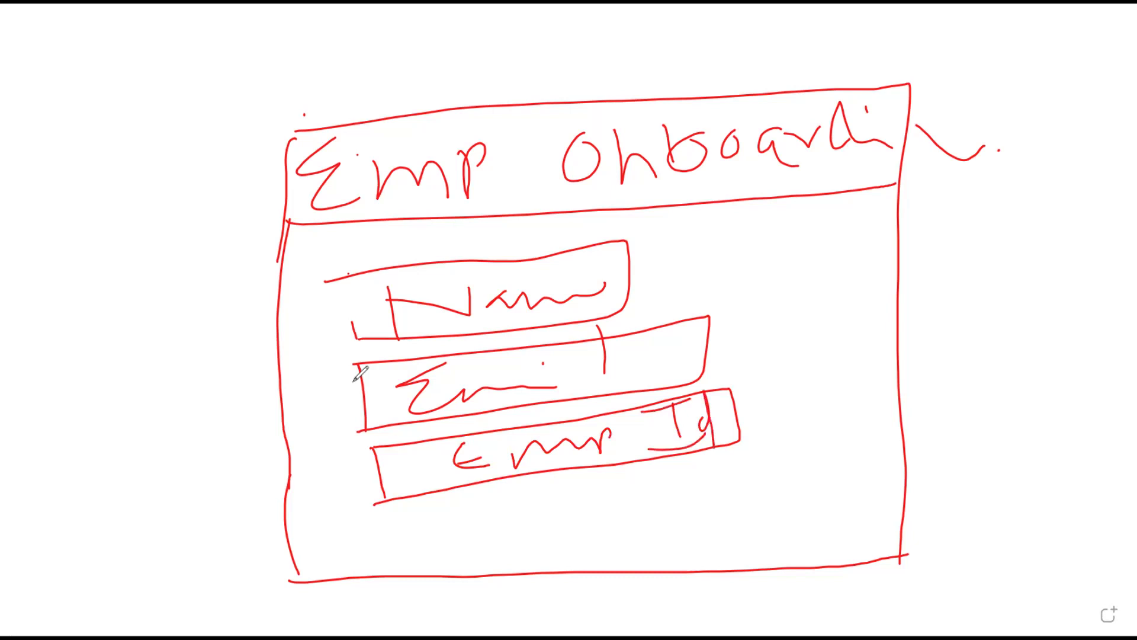
Step: Draw a button box below the Emp Id field and label it RESET
left_click_drag(434, 516, 437, 557)
mouse_move(449, 507)
left_mouse_down()
mouse_move(743, 457)
mouse_move(747, 530)
mouse_move(436, 568)
left_mouse_up()
left_click_drag(486, 505, 490, 556)
left_click_drag(487, 510, 536, 566)
left_click_drag(580, 508, 587, 540)
mouse_move(554, 527)
left_mouse_down()
mouse_move(588, 520)
mouse_move(583, 501)
mouse_move(612, 552)
left_mouse_up()
mouse_move(656, 499)
left_mouse_down()
mouse_move(689, 536)
mouse_move(682, 513)
left_mouse_up()
mouse_move(641, 501)
left_mouse_down()
mouse_move(734, 474)
mouse_move(719, 540)
left_mouse_up()
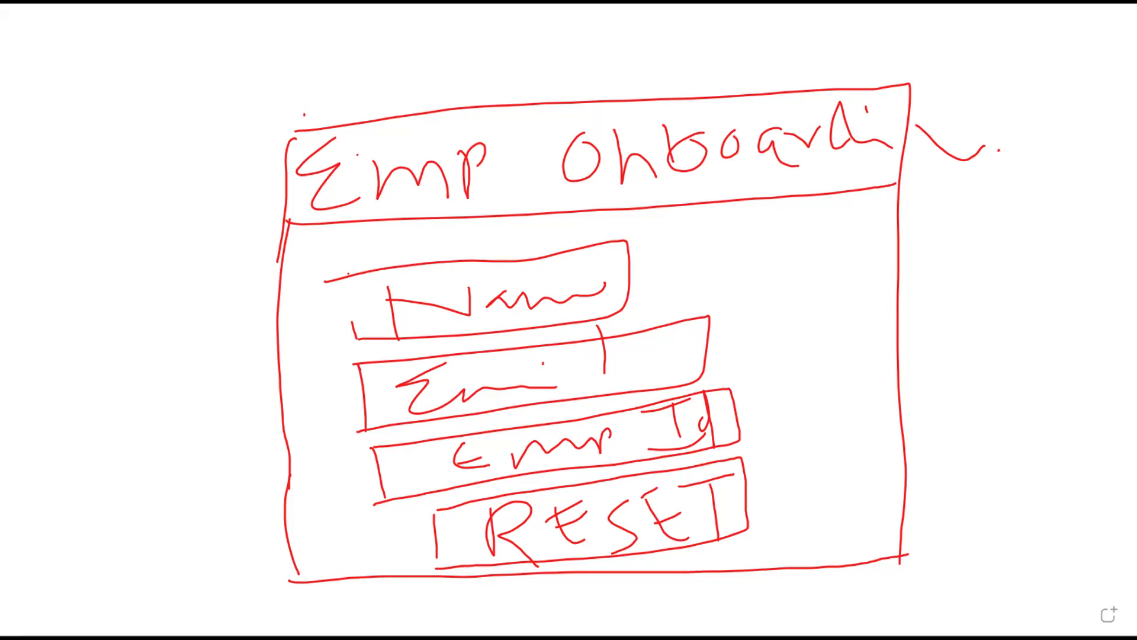
Step: Switch to the OmniScript designer in the browser and deactivate the Step3 and DataRaptorExtractAction1 elements
key("alt+Tab")
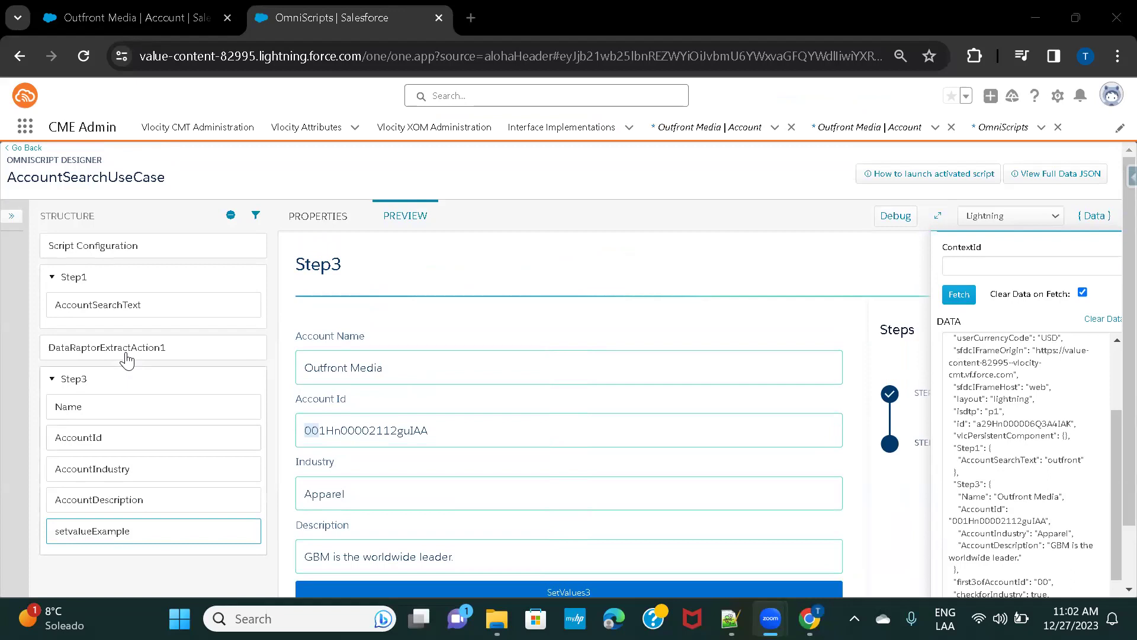
left_click(137, 374)
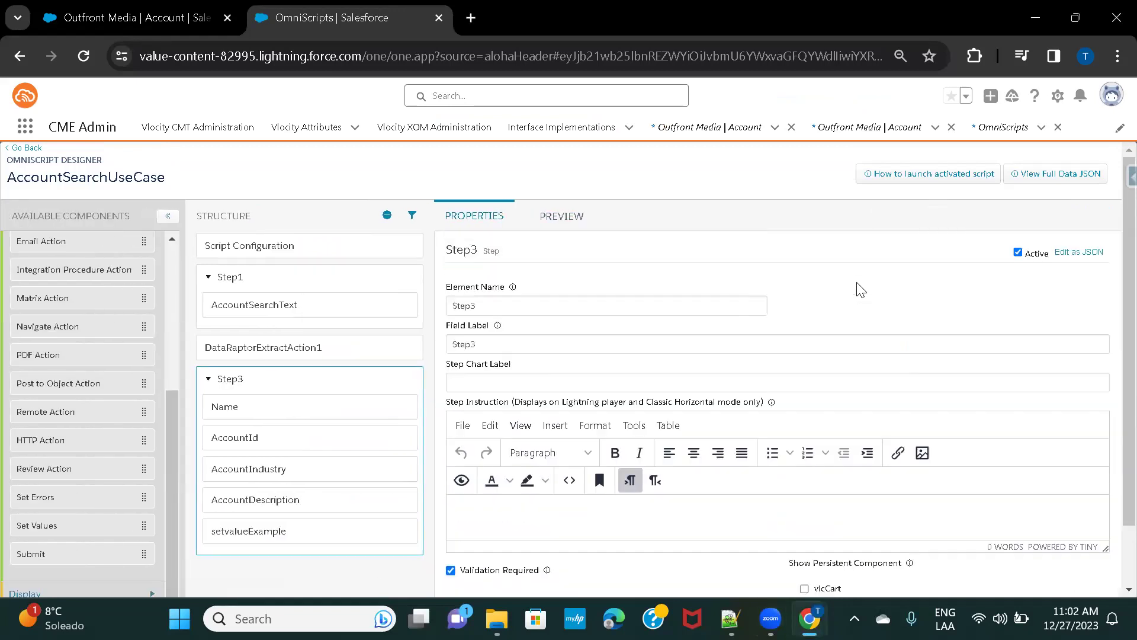
left_click(1019, 253)
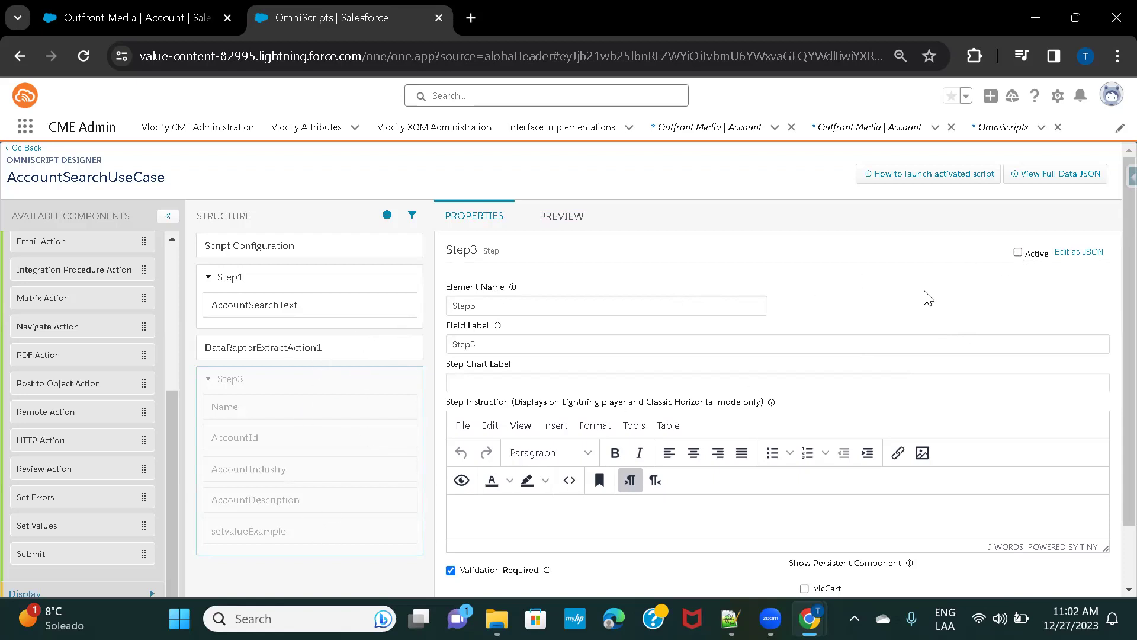
left_click(297, 355)
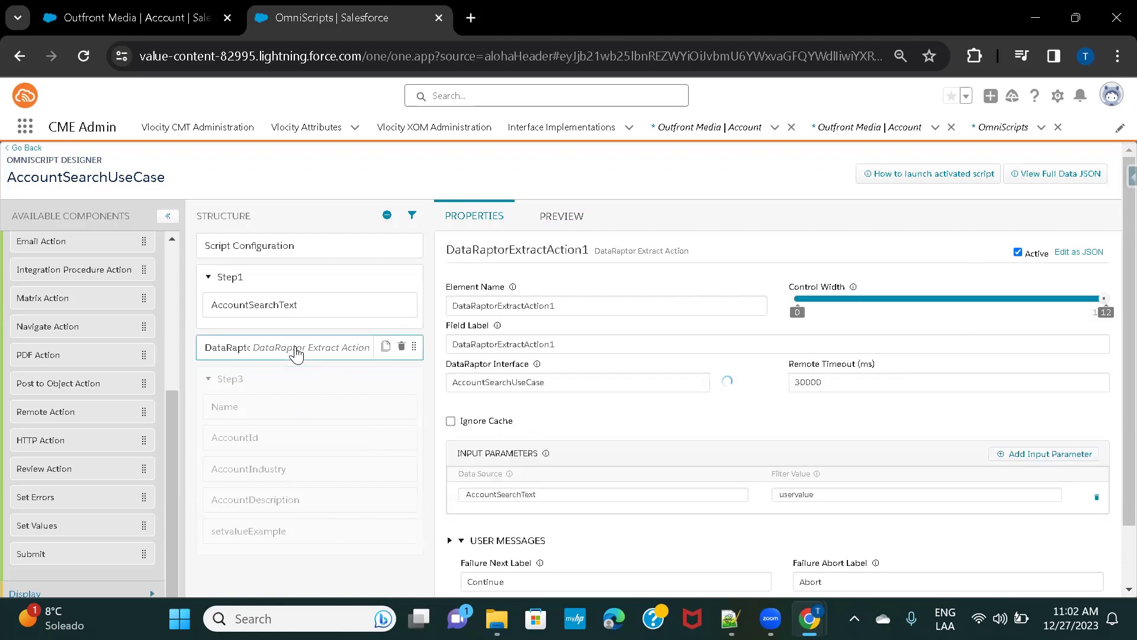
left_click(1018, 253)
Step: Rename the AccountSearchText element in Step1 to EmployeeName
left_click(309, 286)
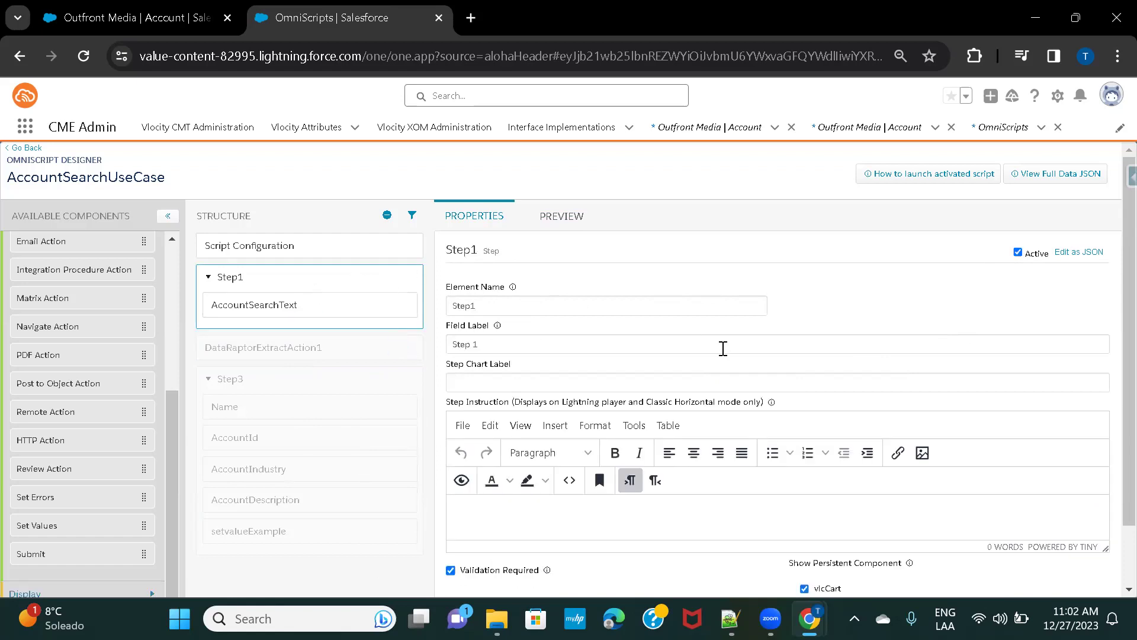
left_click(308, 314)
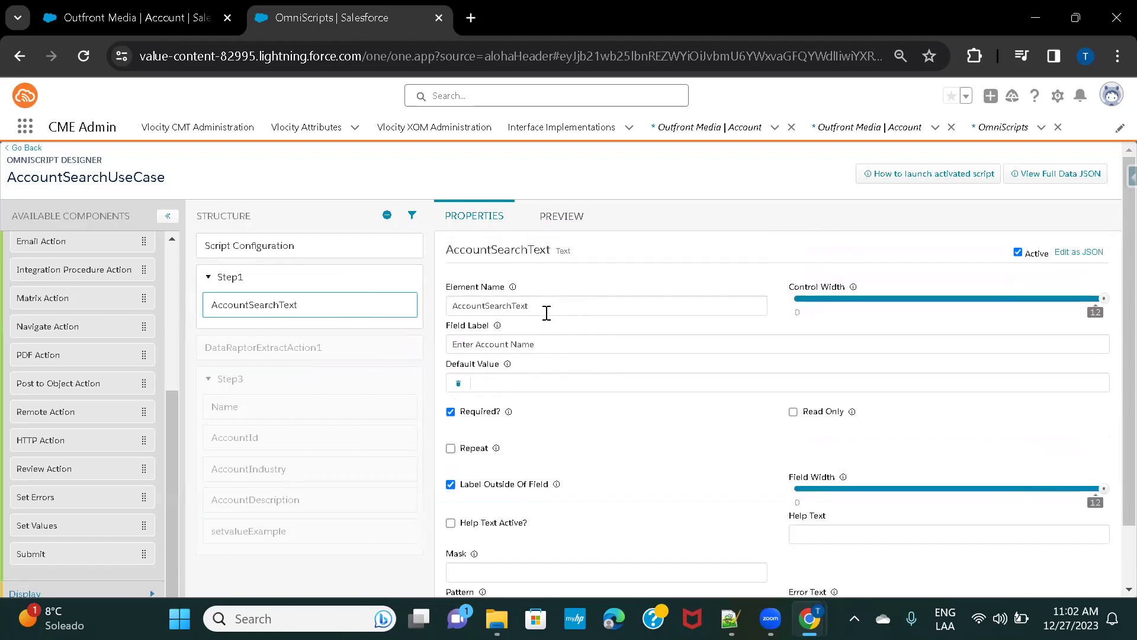
double_click(545, 310)
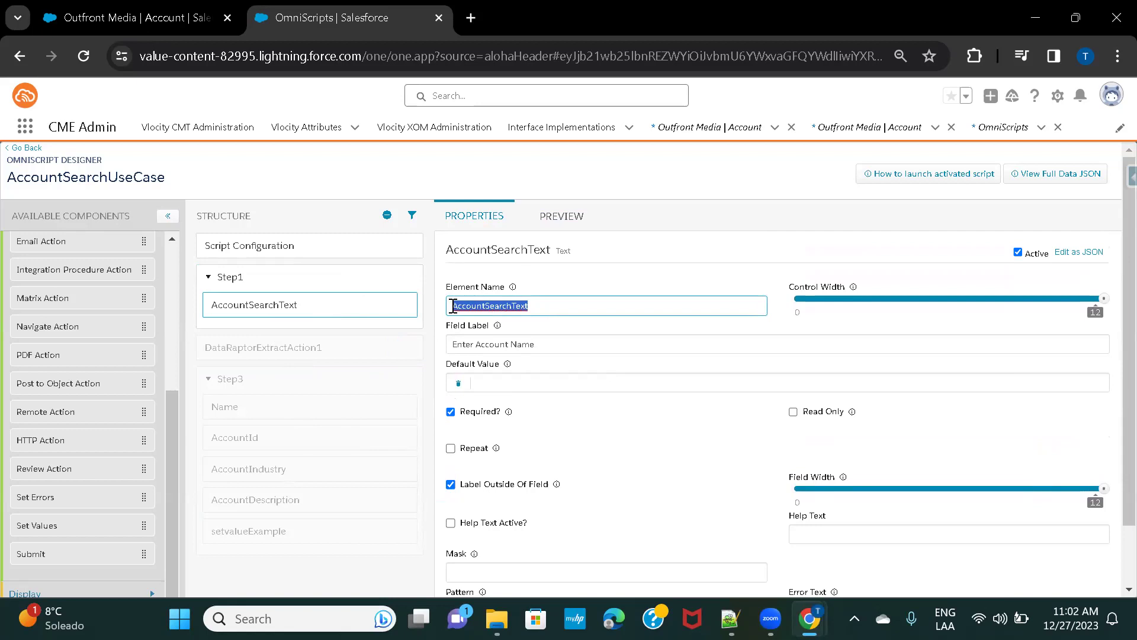
type("Name")
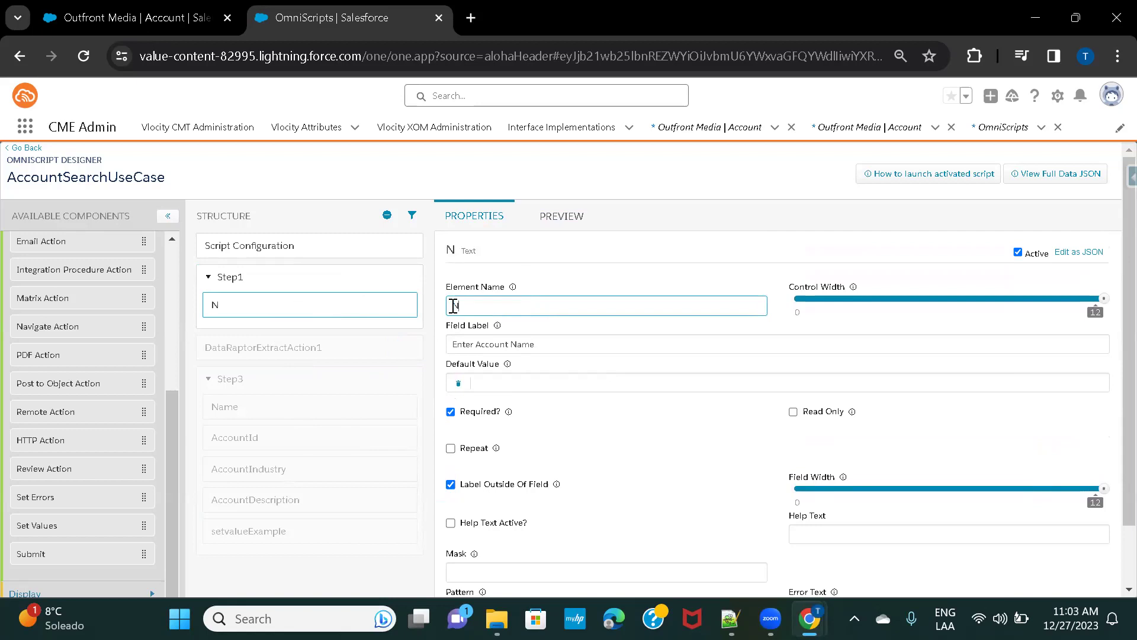
triple_click(561, 348)
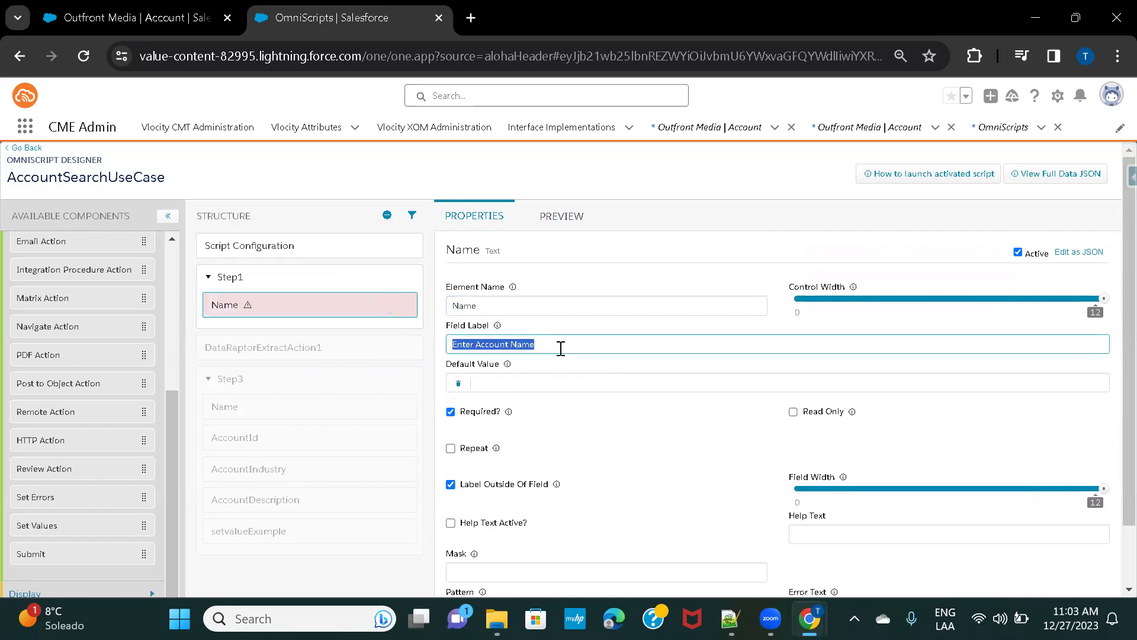
left_click(458, 305)
type("Employee")
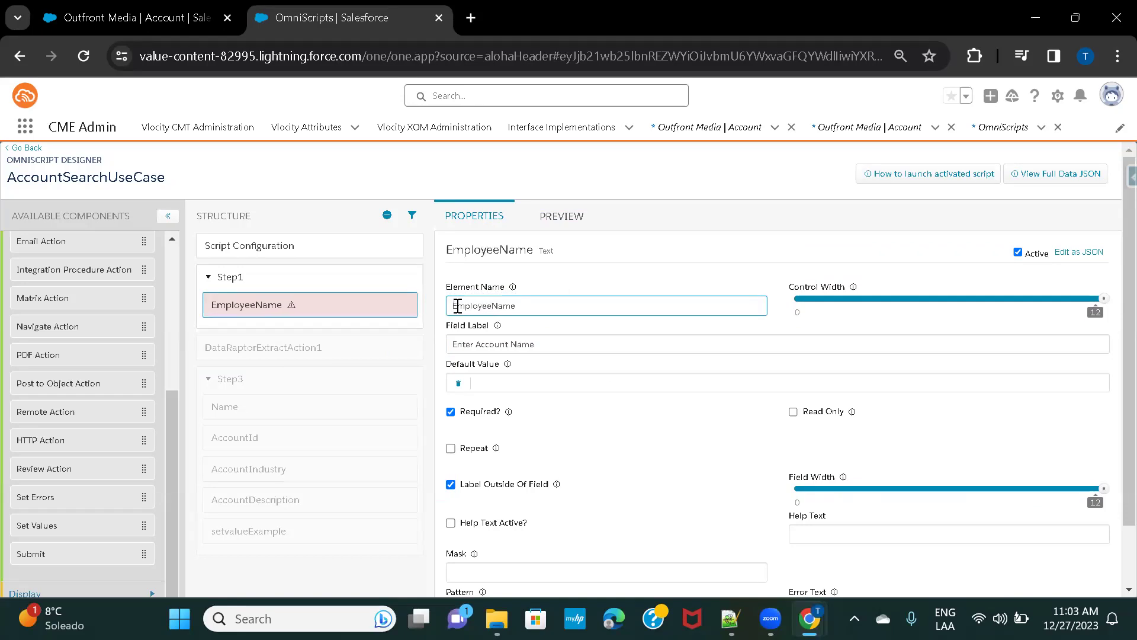
Step: Set the field label of the EmployeeName element to Employee Name
double_click(493, 312)
key("ctrl+c")
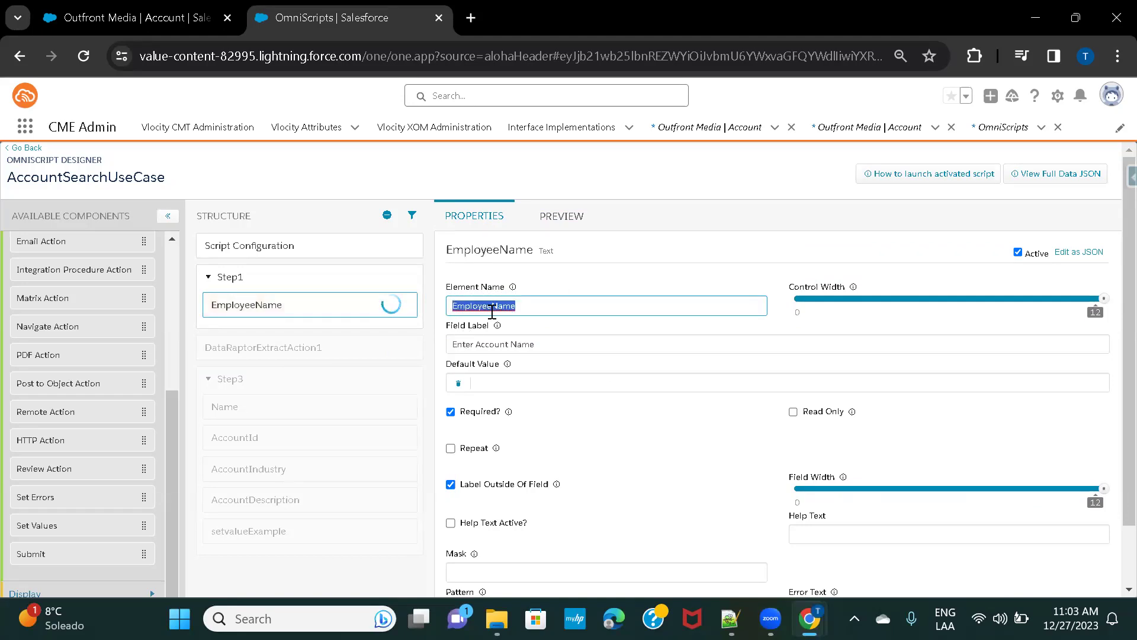
triple_click(510, 348)
key("ctrl+v")
left_click(492, 344)
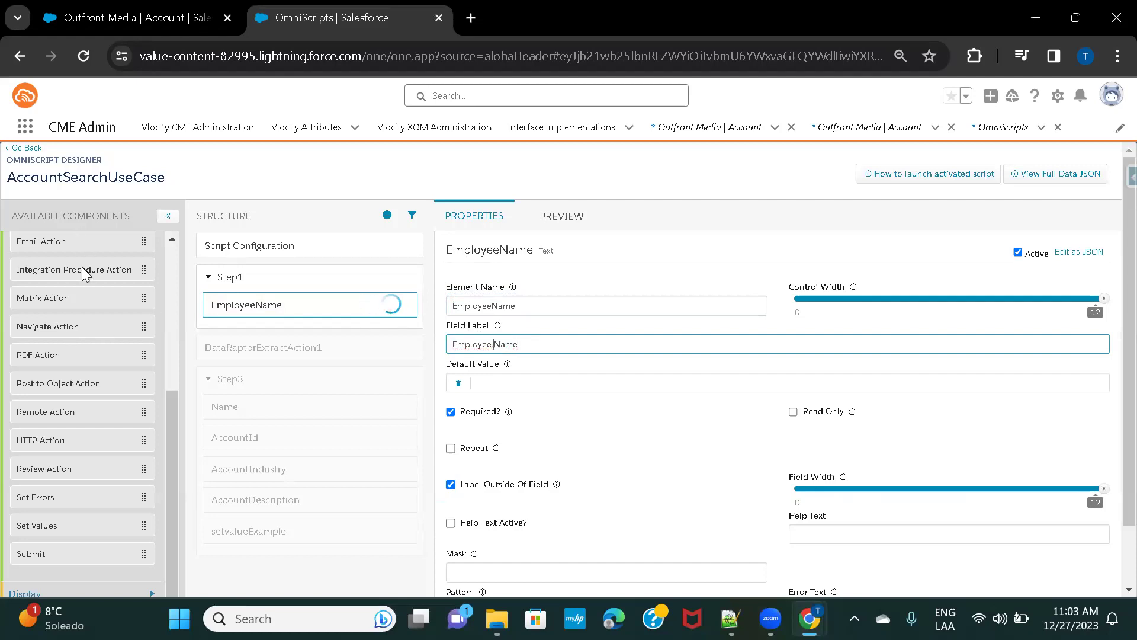
Step: Duplicate the EmployeeName text element twice within Step1
scroll(84, 274, "down", 2)
scroll(84, 273, "down", 1)
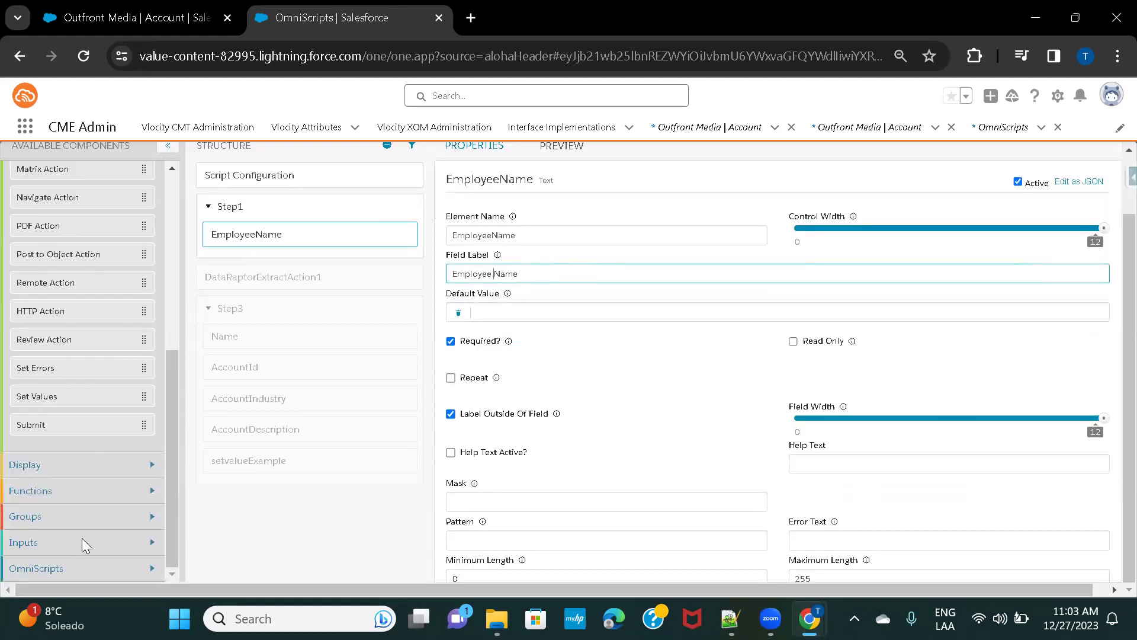
scroll(297, 354, "up", 1)
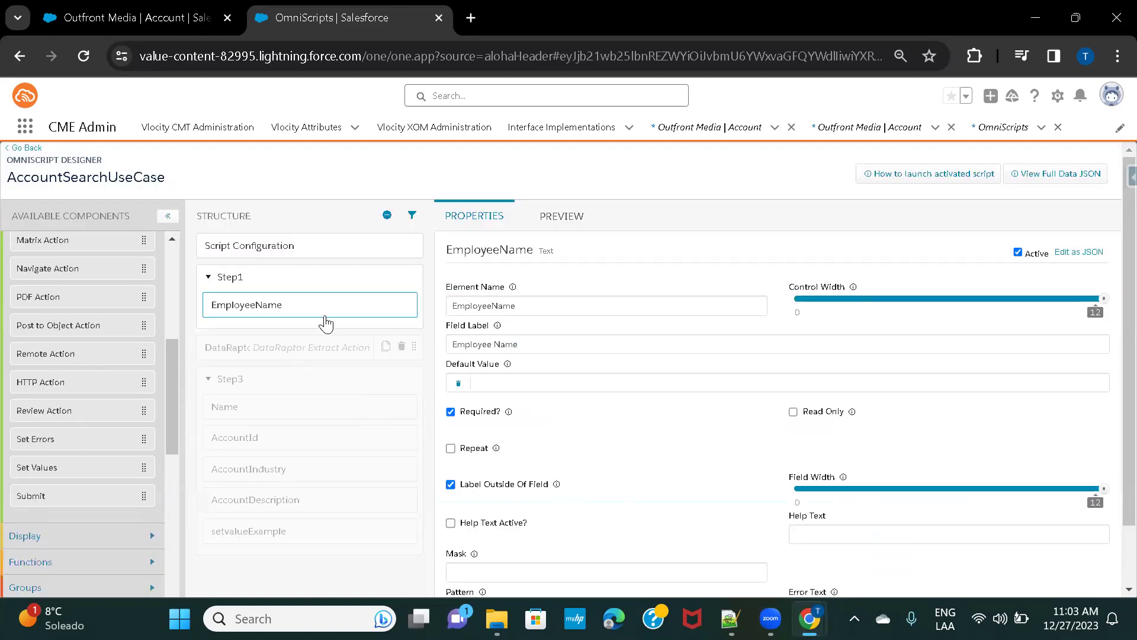
left_click(378, 304)
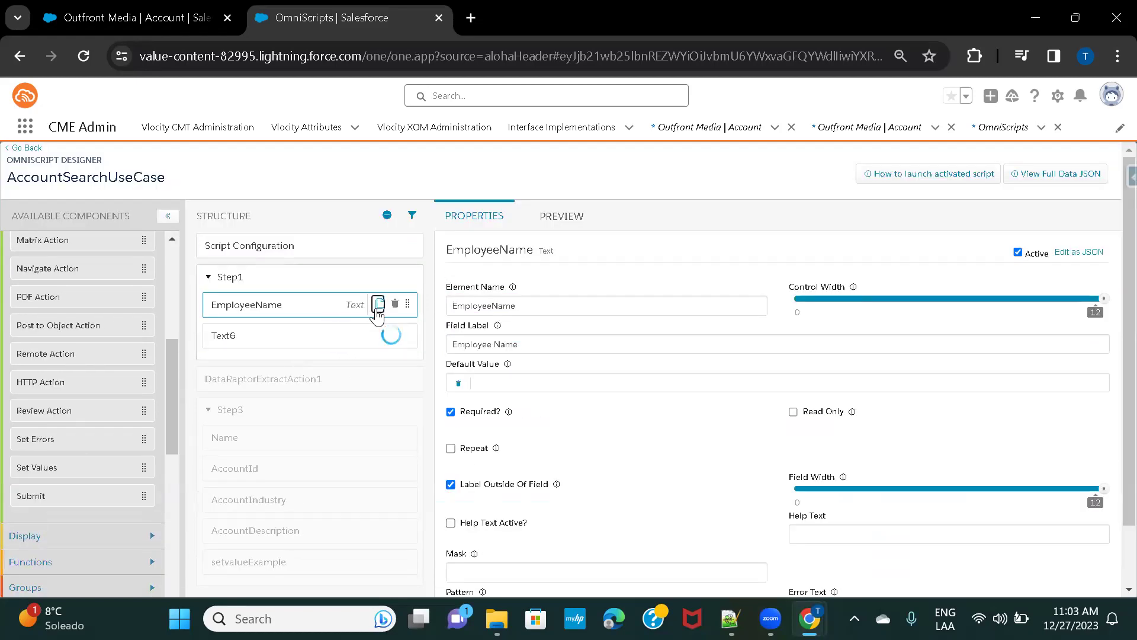
left_click(305, 338)
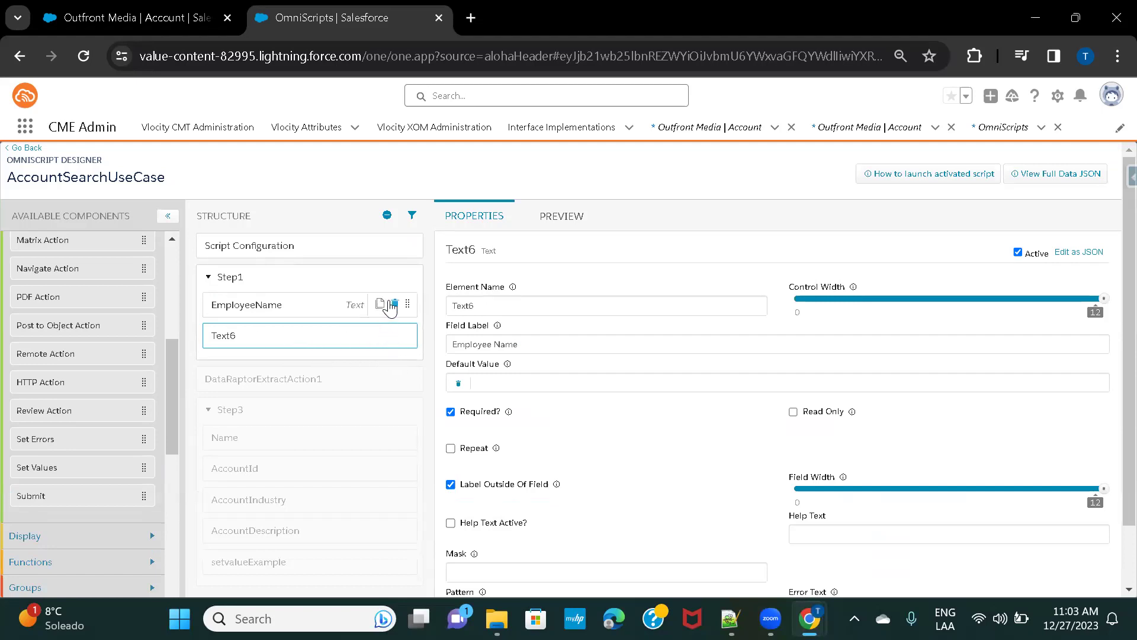
left_click(378, 305)
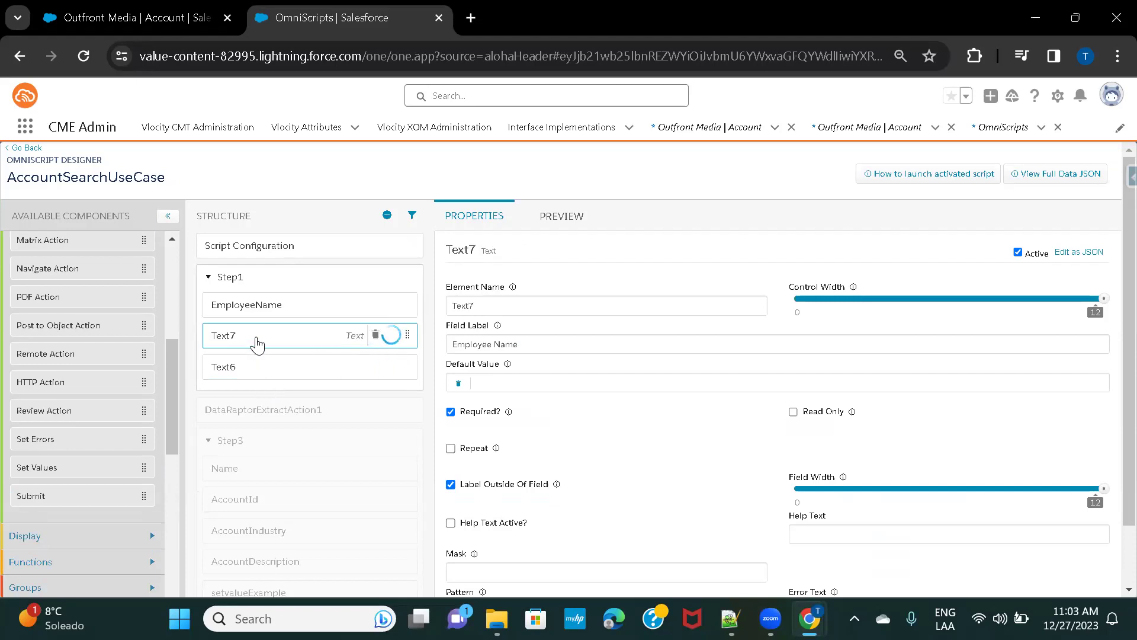
Step: Rename the copy directly below EmployeeName to EmployeeEmail and set its field label to Email
double_click(518, 306)
type("Email")
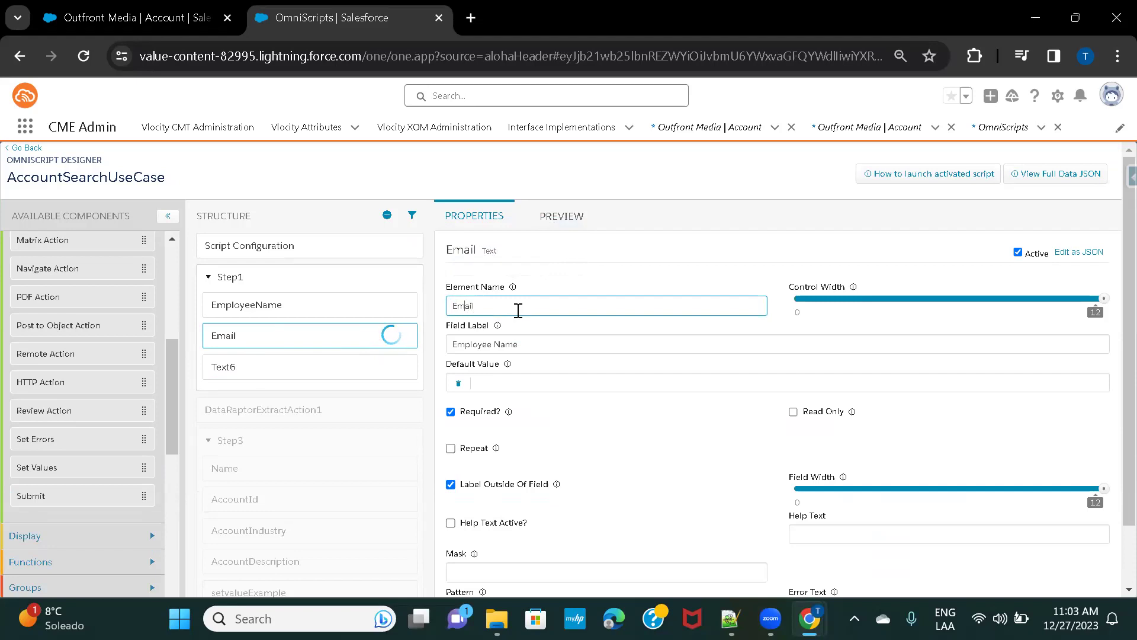
type("Employee")
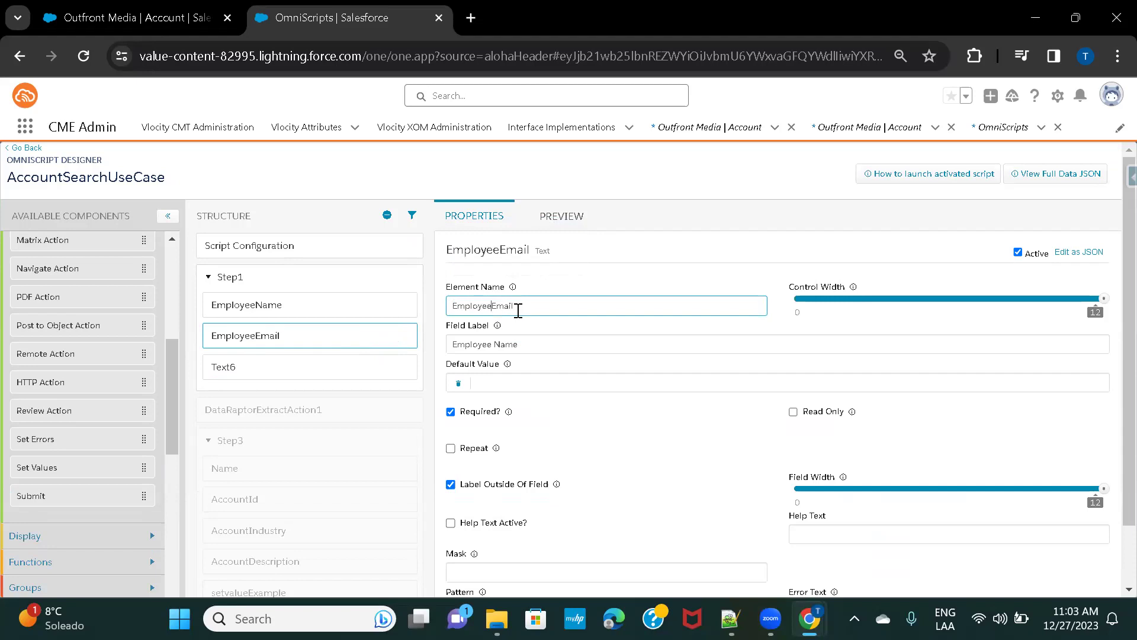
left_click(527, 345)
key("ctrl+a")
type("Emai")
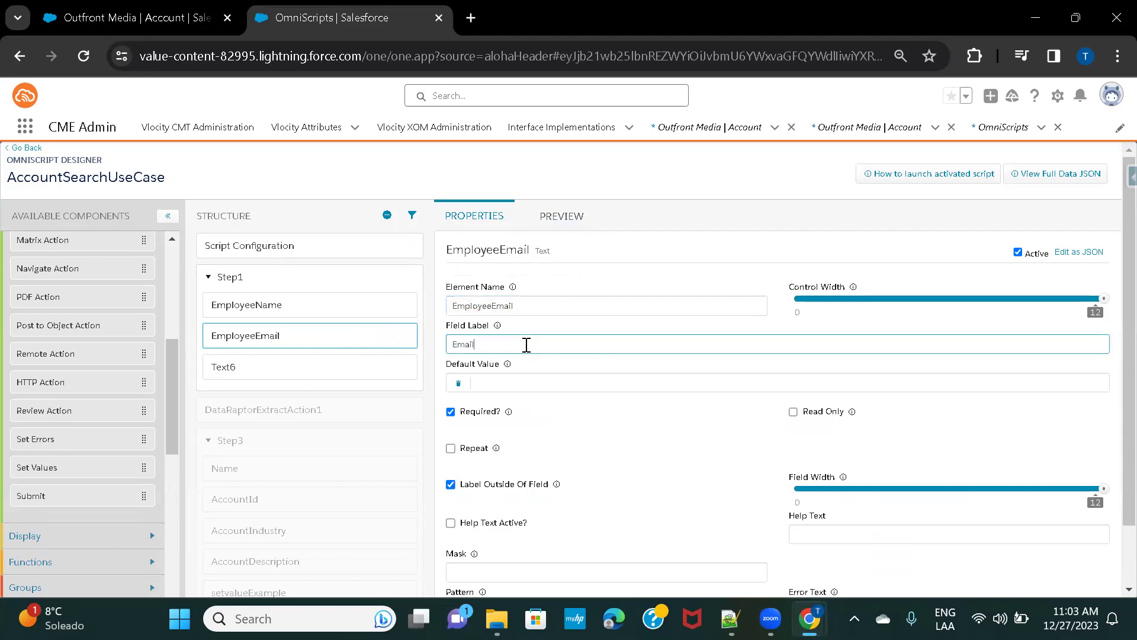
Step: Rename the remaining copy, Text6, to EmployeeId and set its field label to Employee Id
left_click(268, 373)
double_click(471, 306)
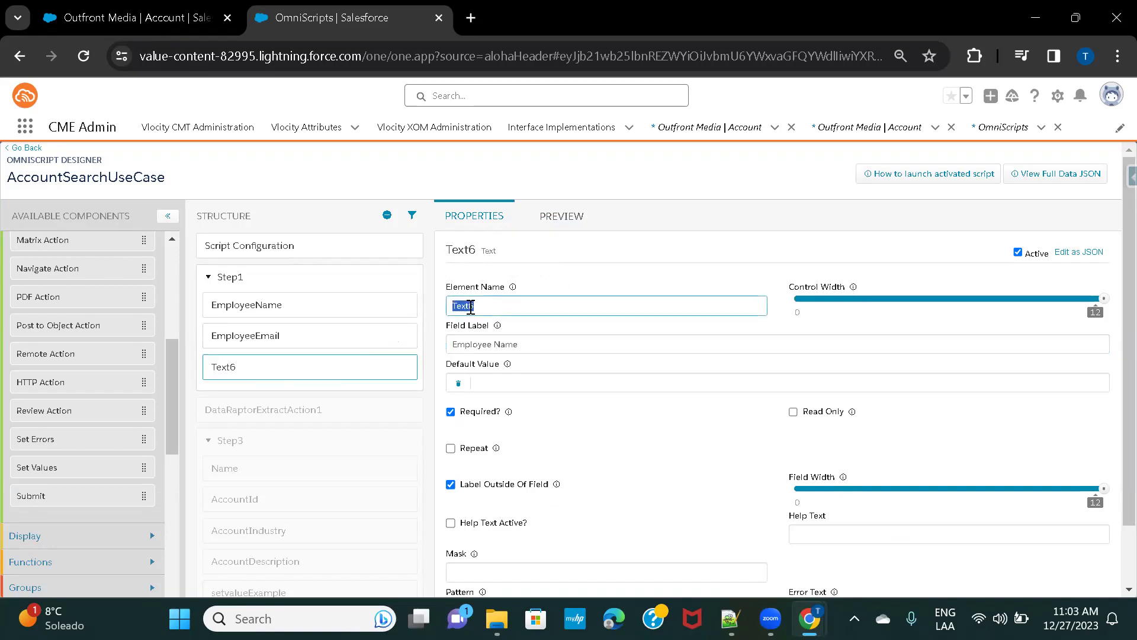
type("EmployeeId")
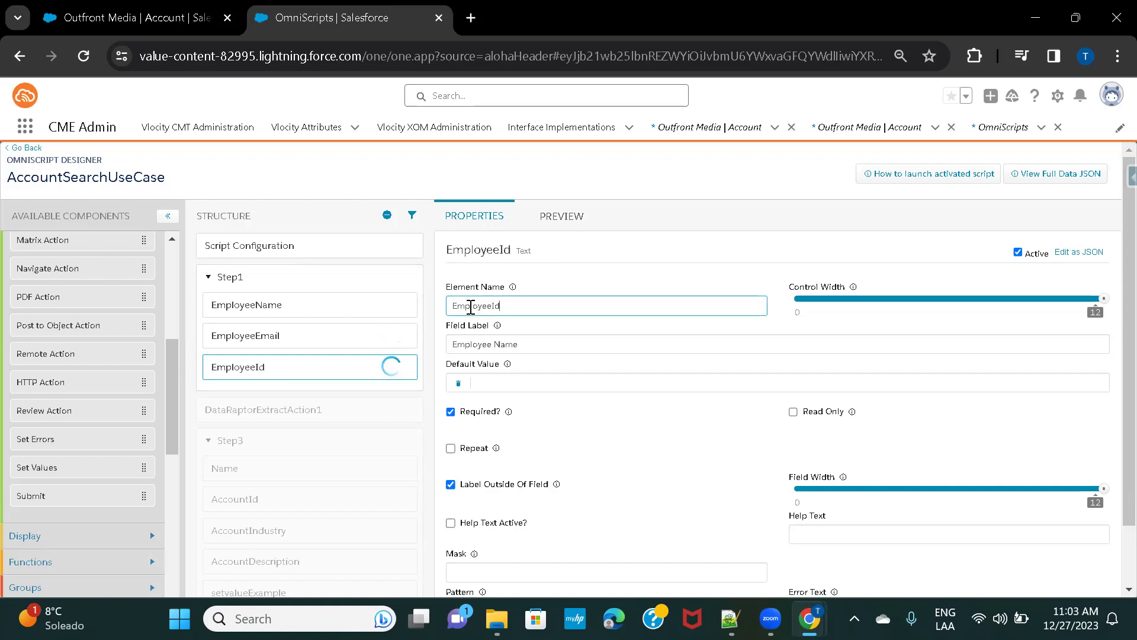
left_click(535, 343)
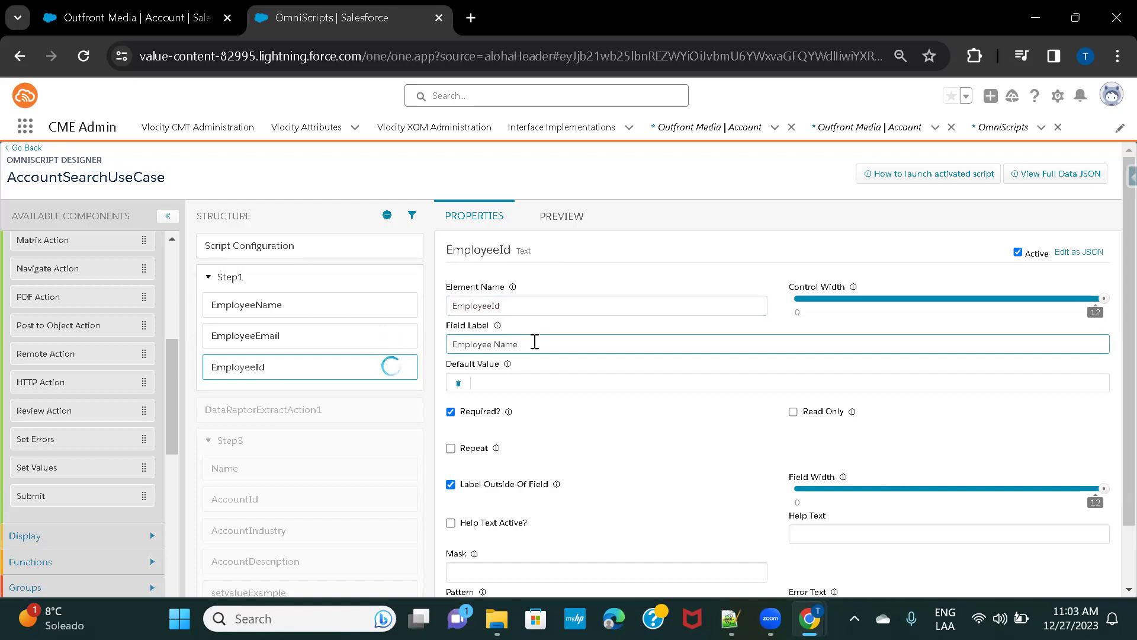
key("ctrl+a")
type("Employee Id")
left_click(546, 326)
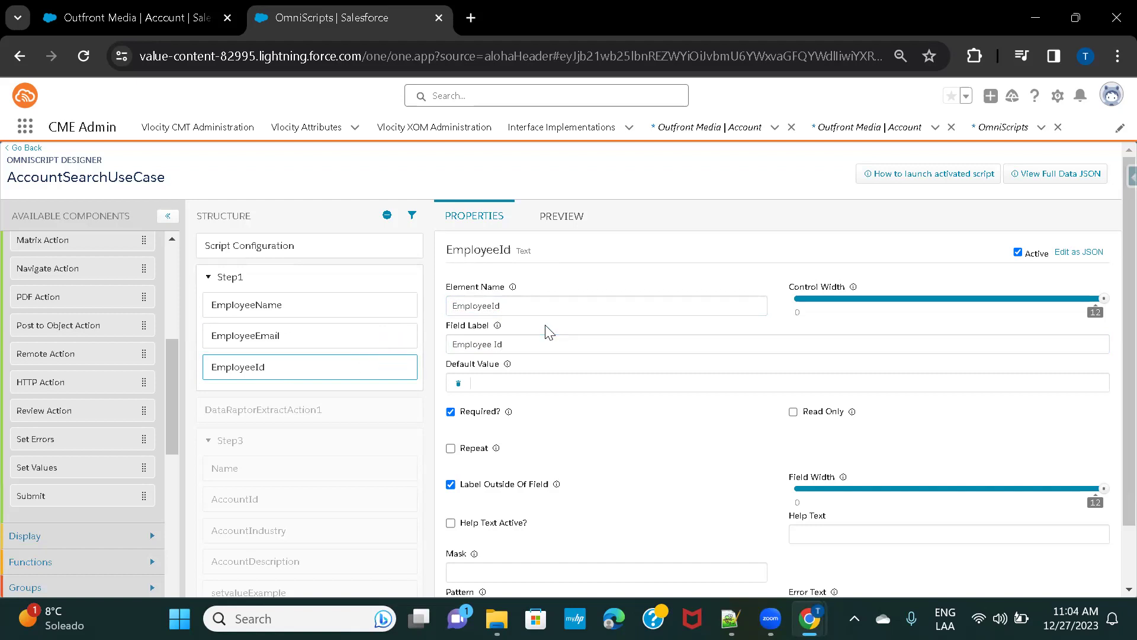
Step: Clear the preview data and make the EmployeeName, EmployeeEmail and EmployeeId fields optional
left_click(565, 216)
left_click(1101, 318)
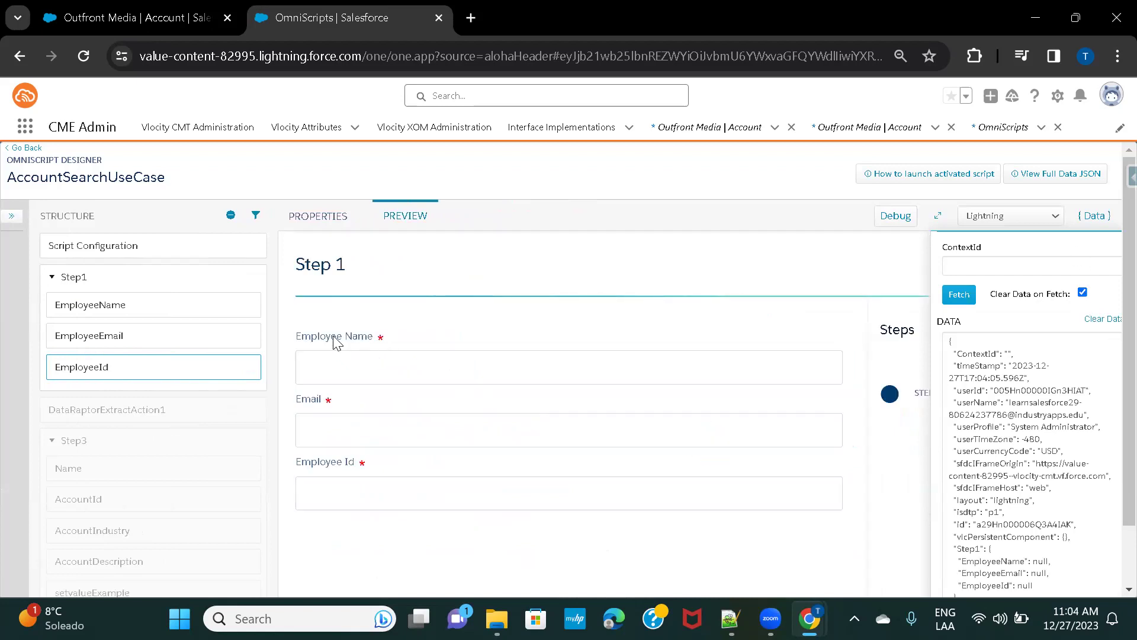
left_click(95, 304)
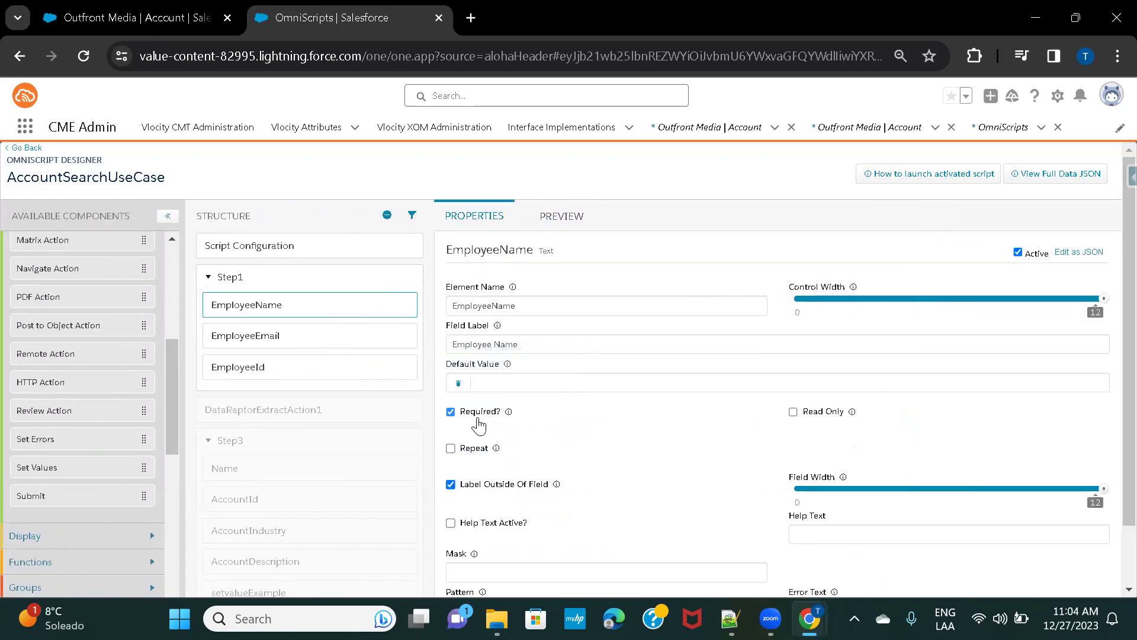
left_click(478, 418)
left_click(254, 334)
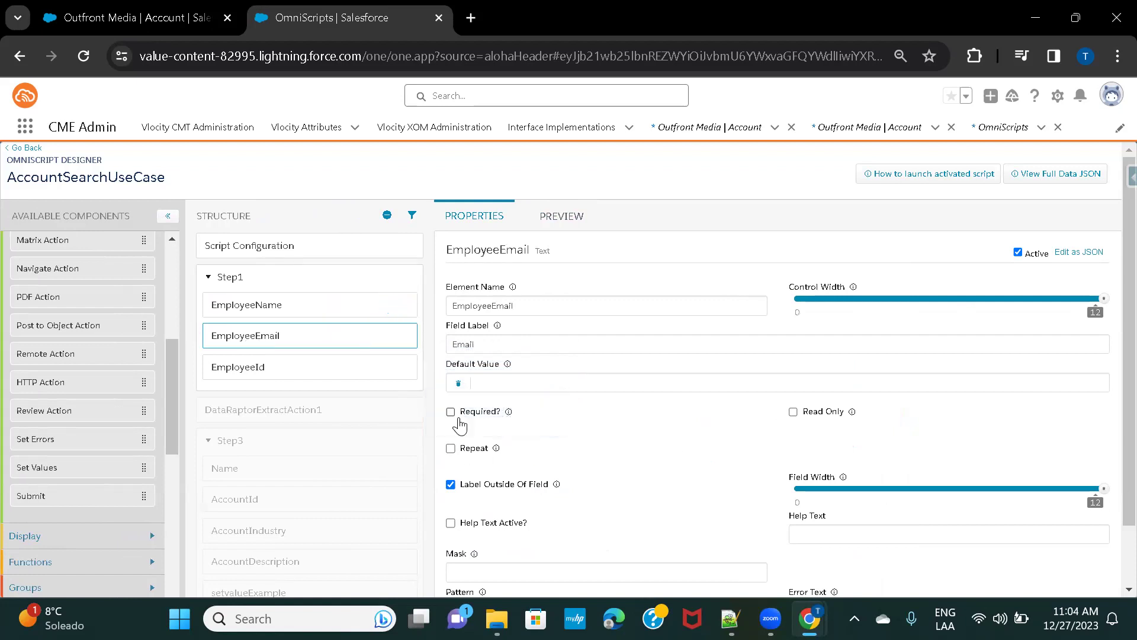
left_click(298, 374)
left_click(481, 418)
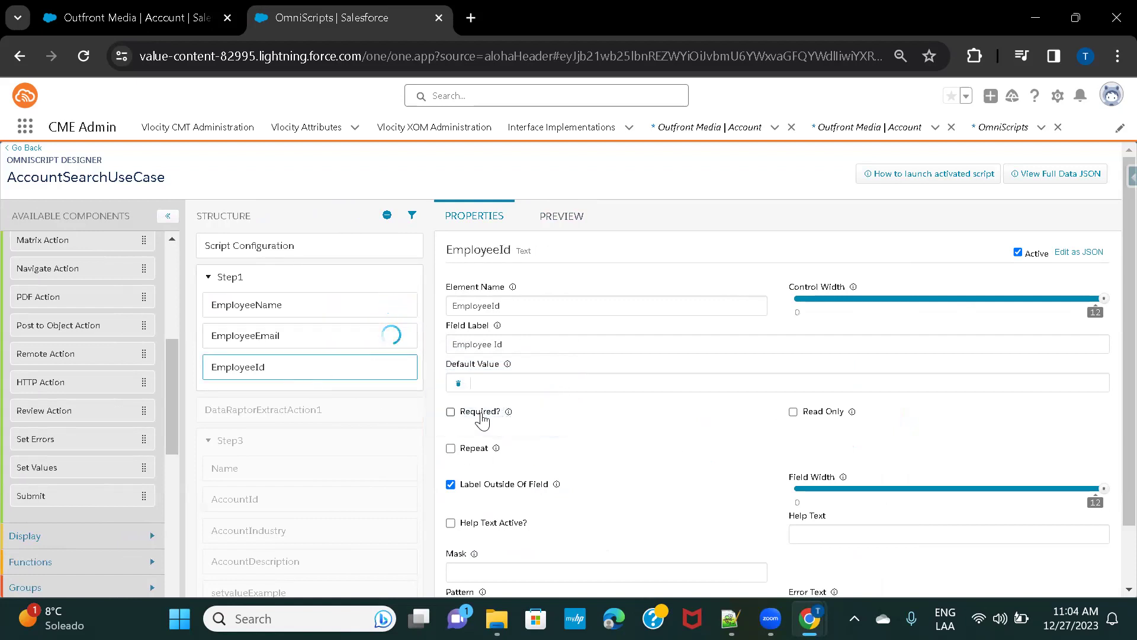
Step: Preview the Step 1 form and check its three employee fields and the area below them
left_click(549, 214)
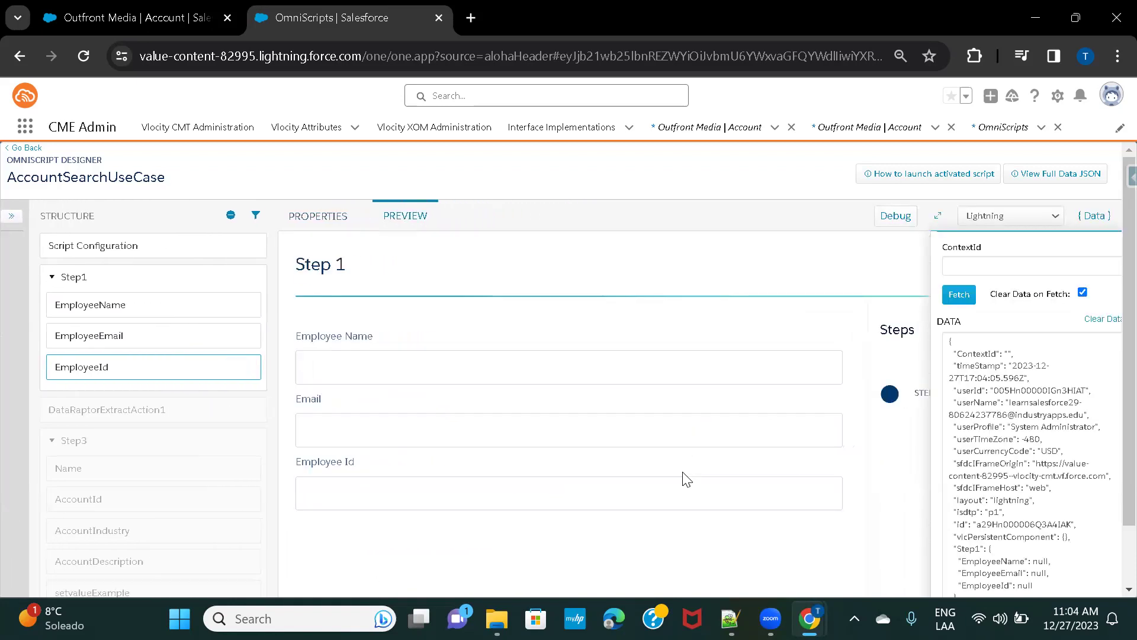
scroll(686, 479, "down", 2)
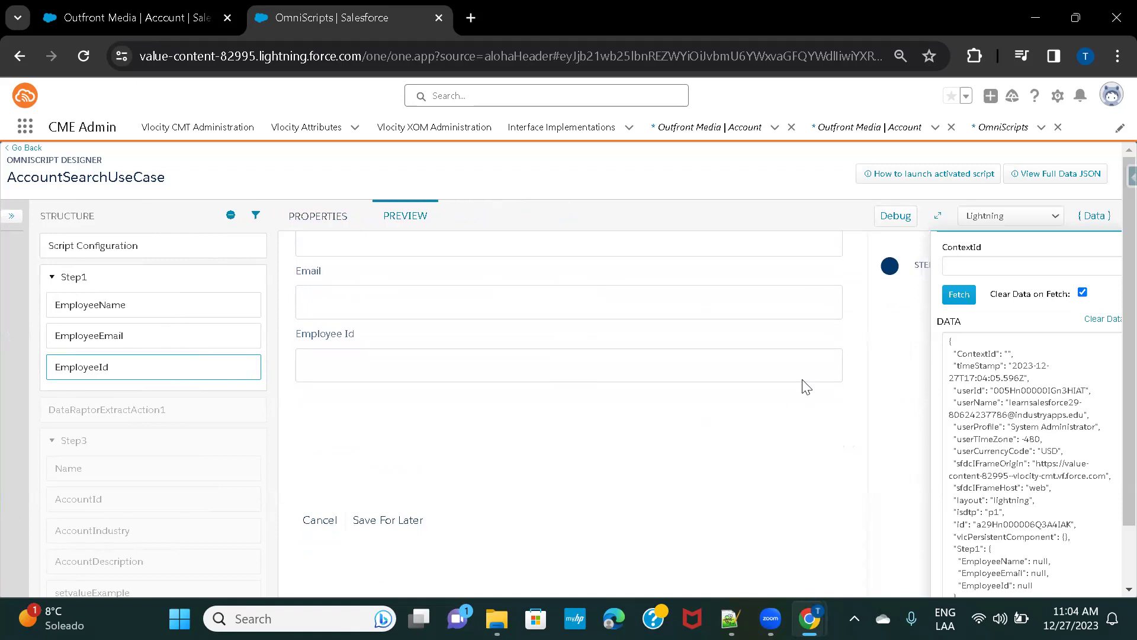
scroll(774, 421, "up", 1)
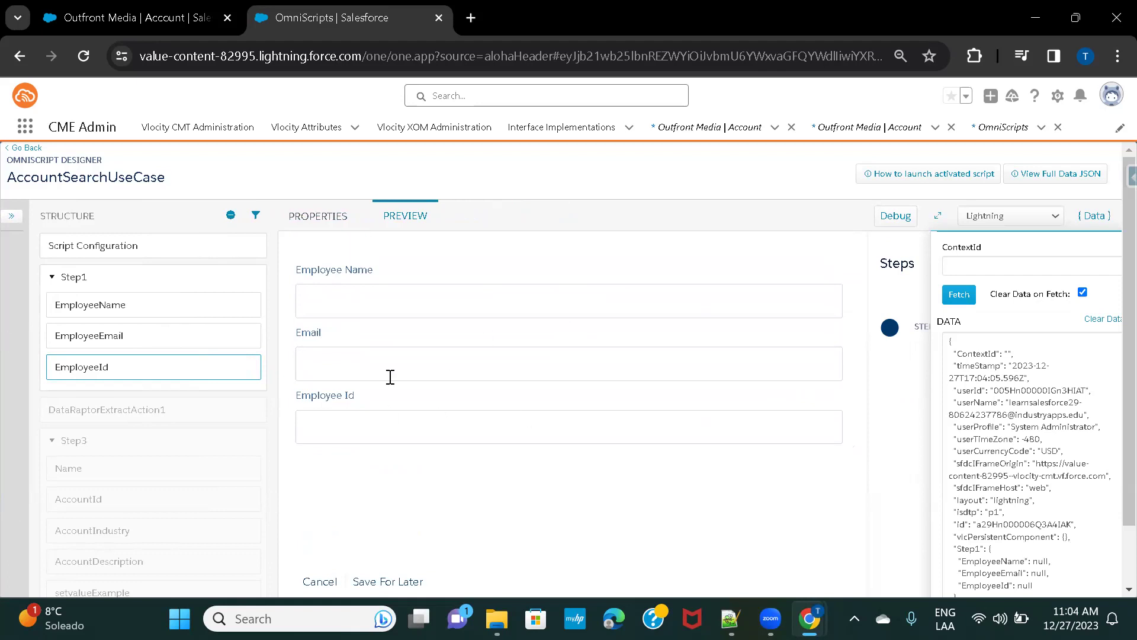
scroll(580, 349, "up", 1)
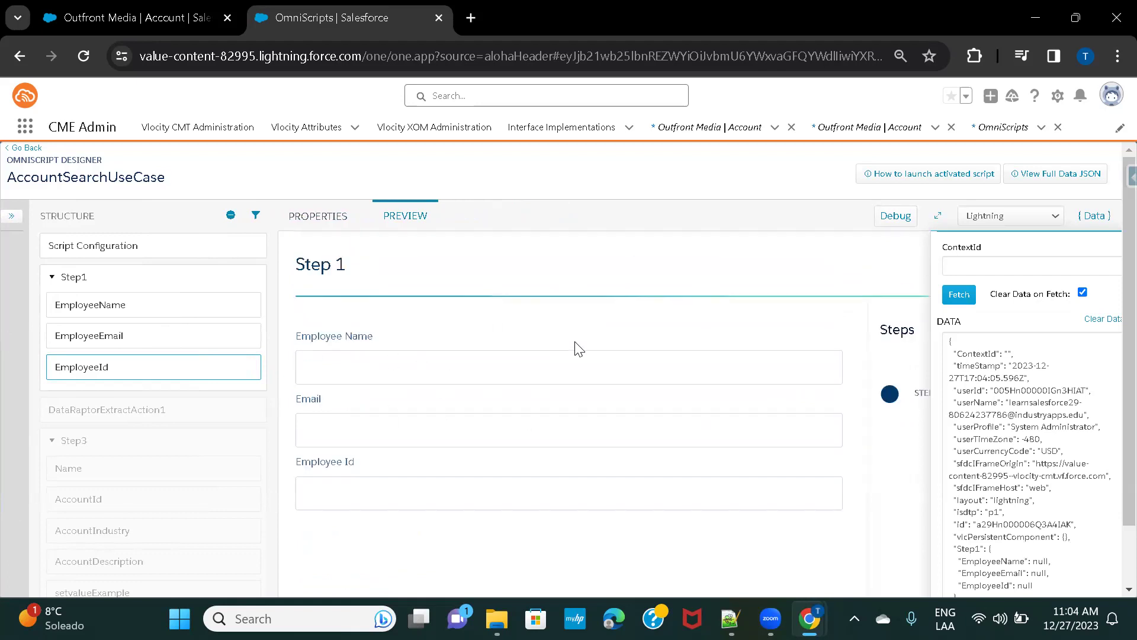
Step: Add a Set Values action to Step1 directly below EmployeeId
left_click(11, 220)
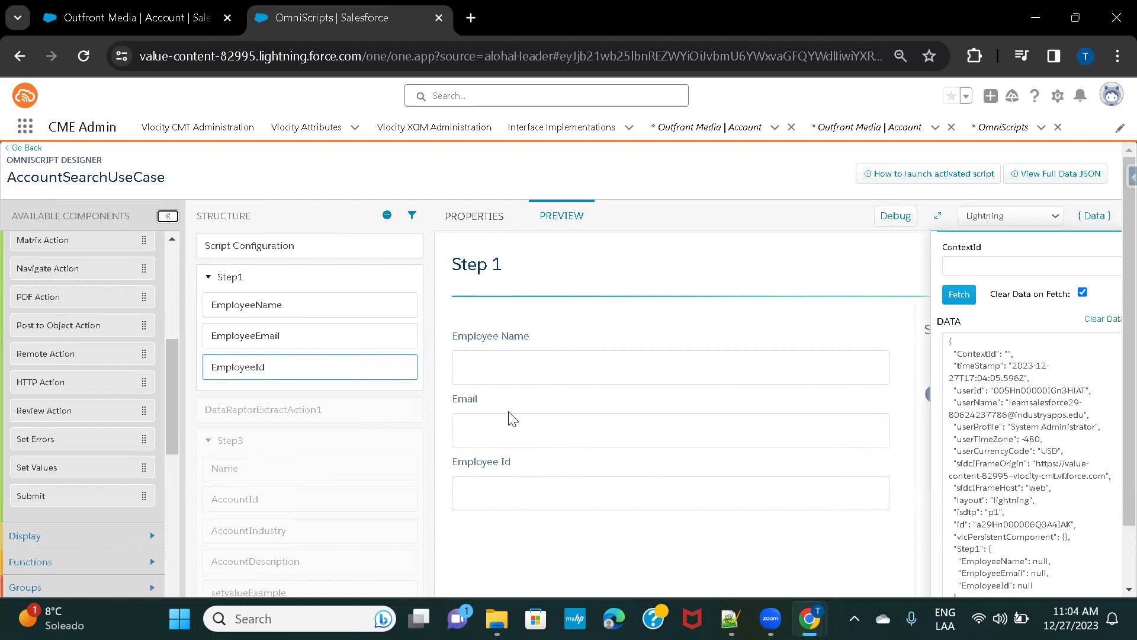
scroll(89, 308, "up", 6)
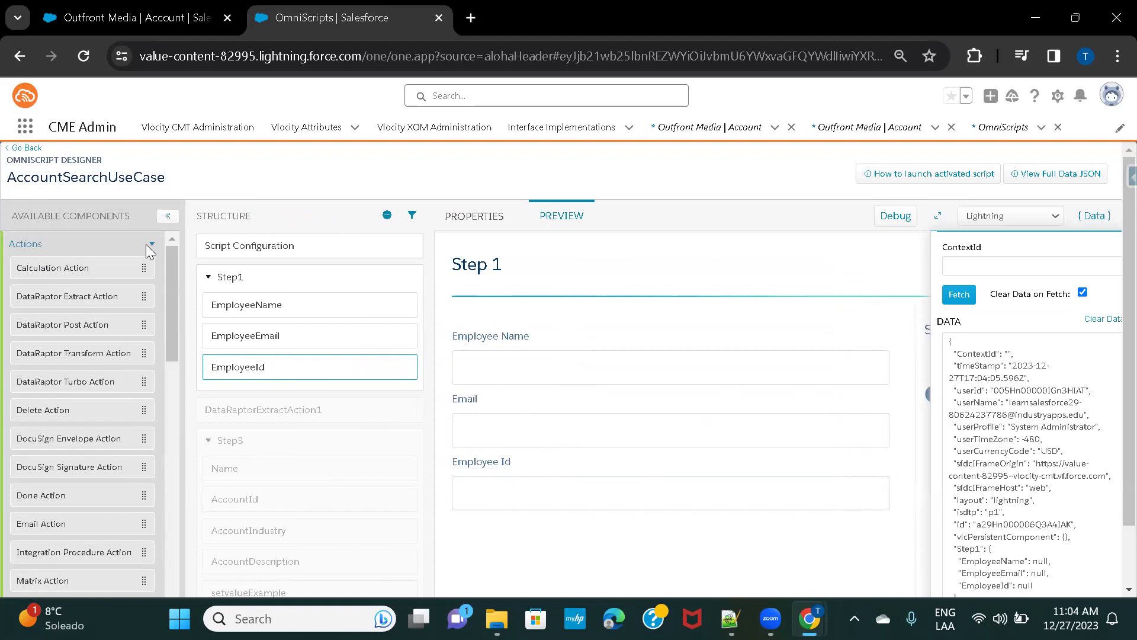
scroll(144, 462, "down", 8)
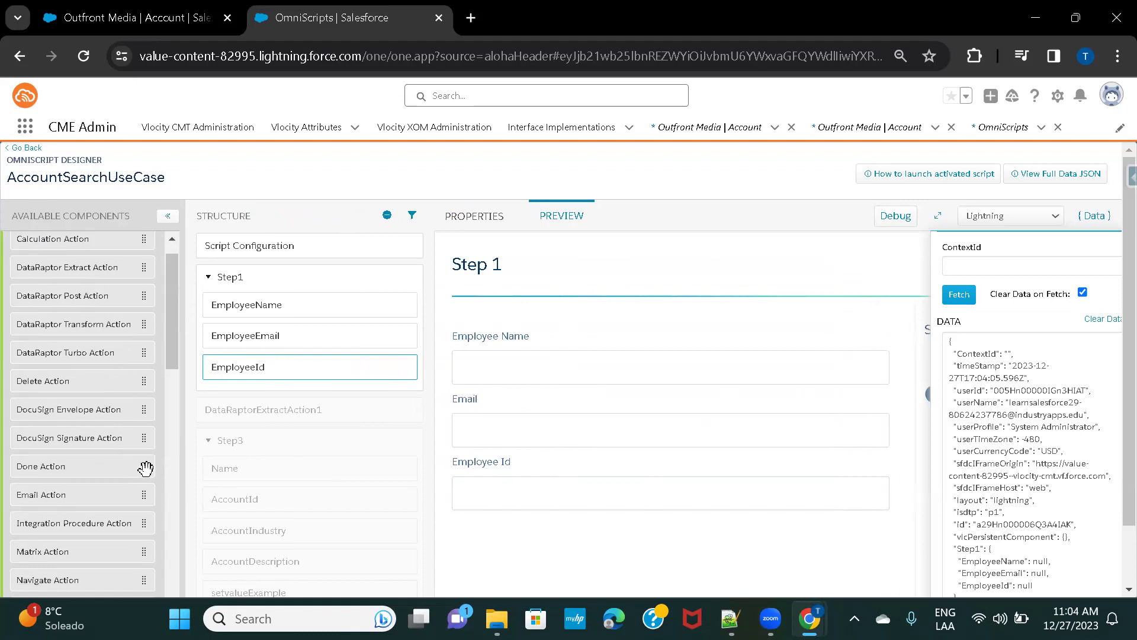
scroll(145, 464, "up", 2)
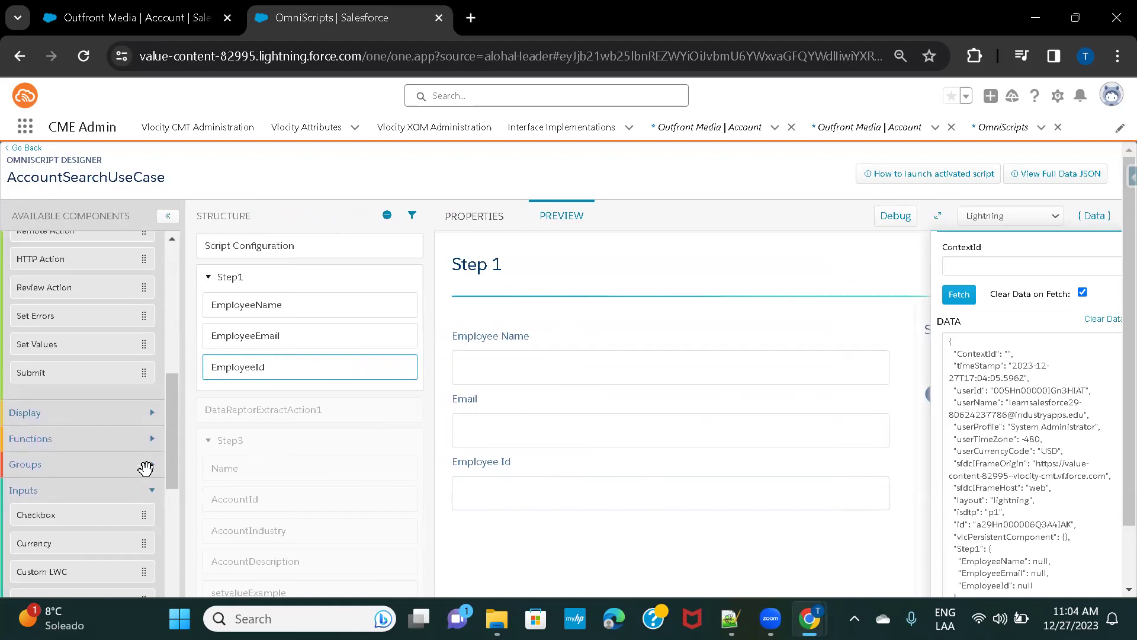
left_click_drag(138, 345, 314, 382)
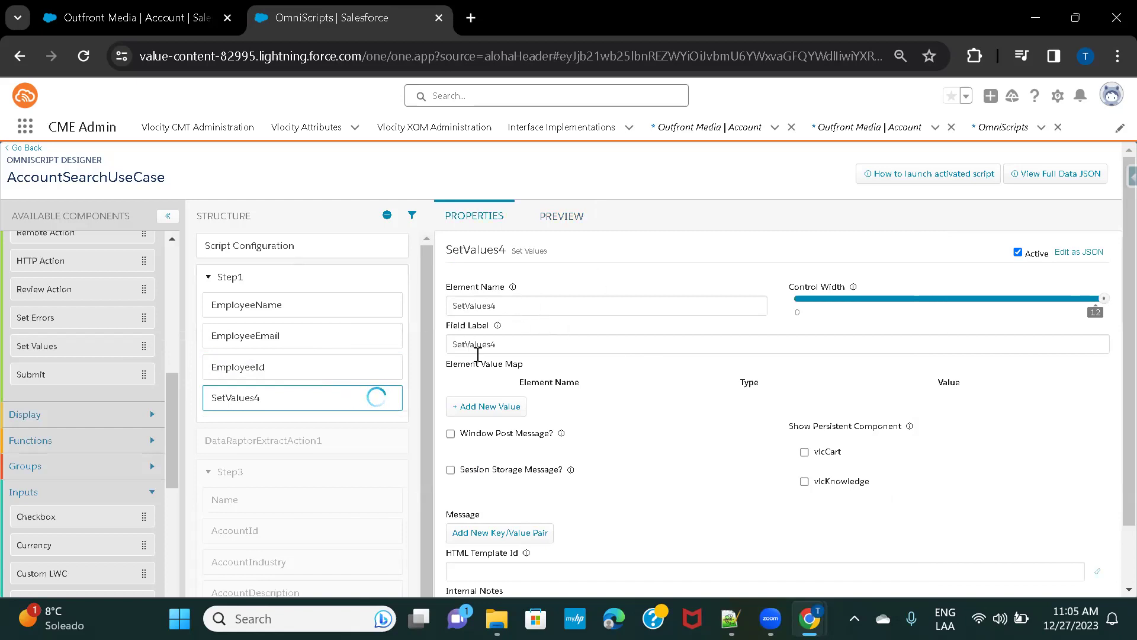
Step: Add two rows to the SetValues4 element value map and map EmployeeName to the expression null in the first
left_click(479, 409)
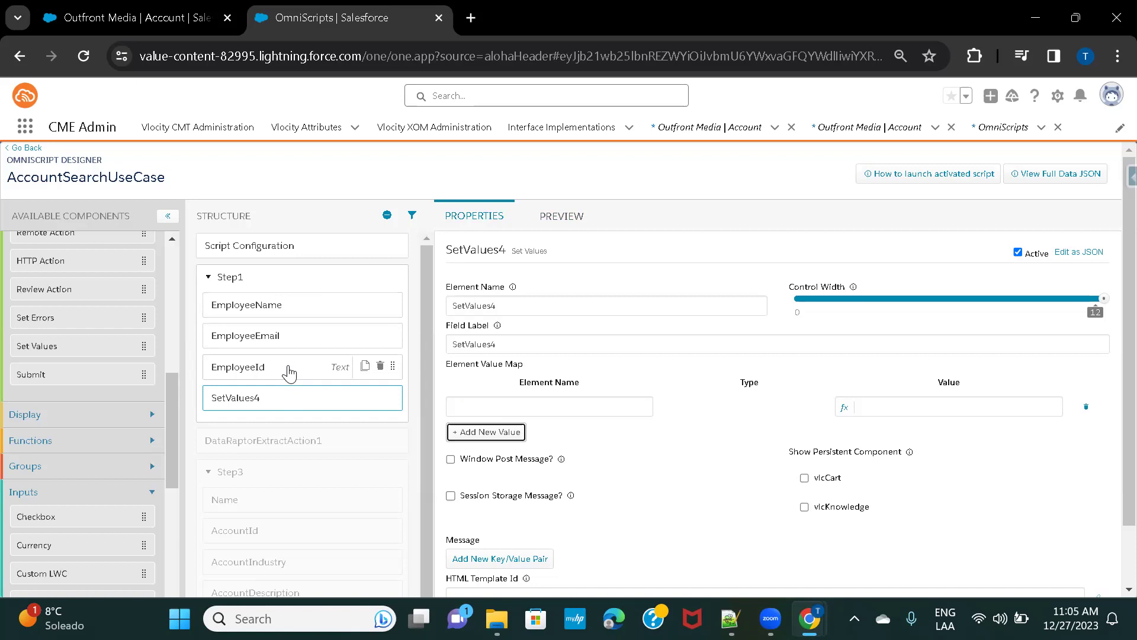
left_click(496, 433)
left_click(518, 409)
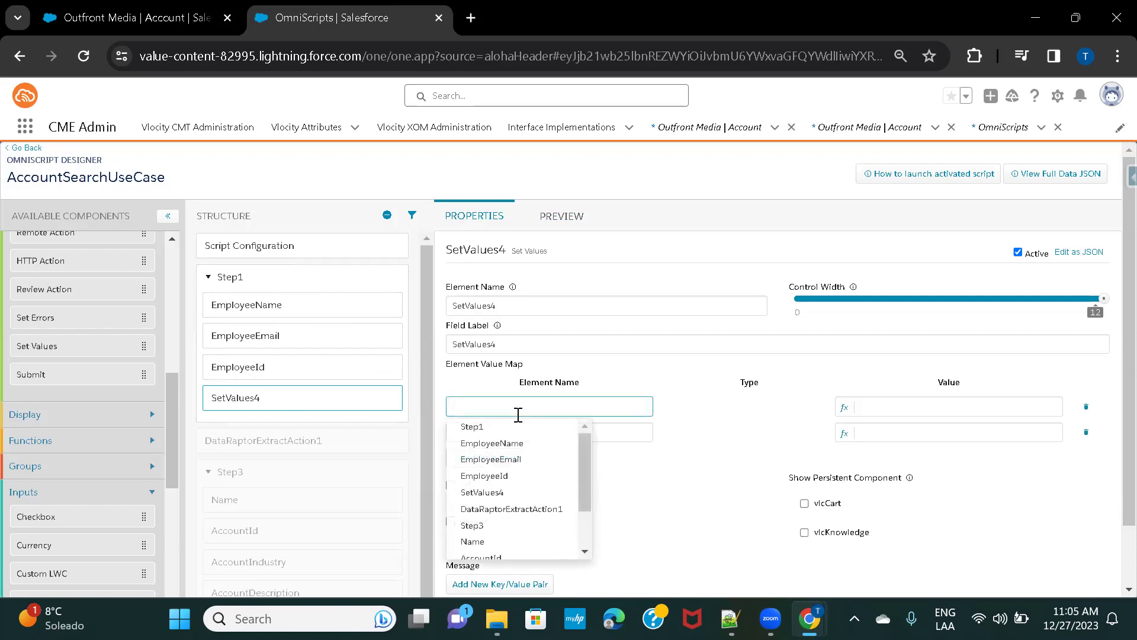
left_click(518, 443)
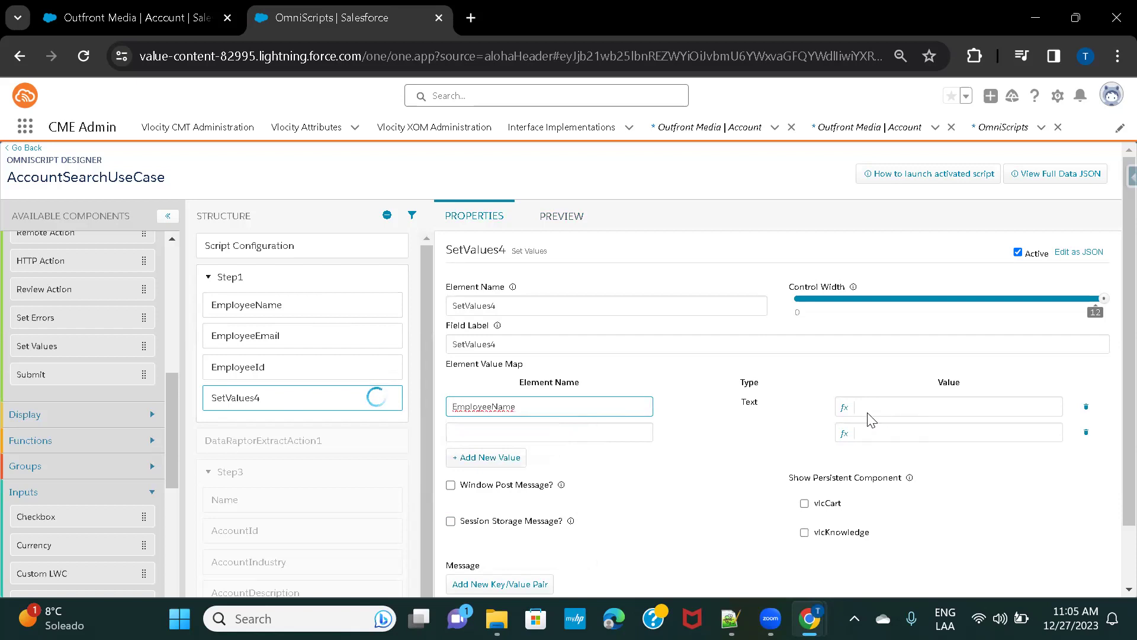
left_click(847, 408)
left_click(533, 403)
type("null")
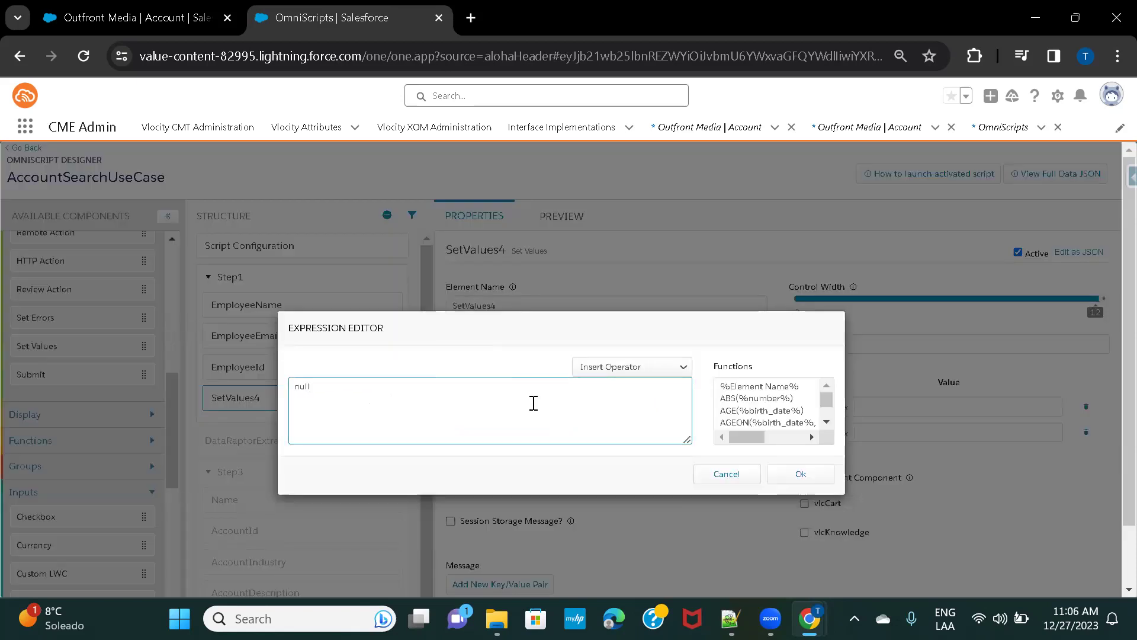
left_click(798, 474)
Step: Map EmployeeEmail to the expression null in the second row of the element value map
left_click(536, 427)
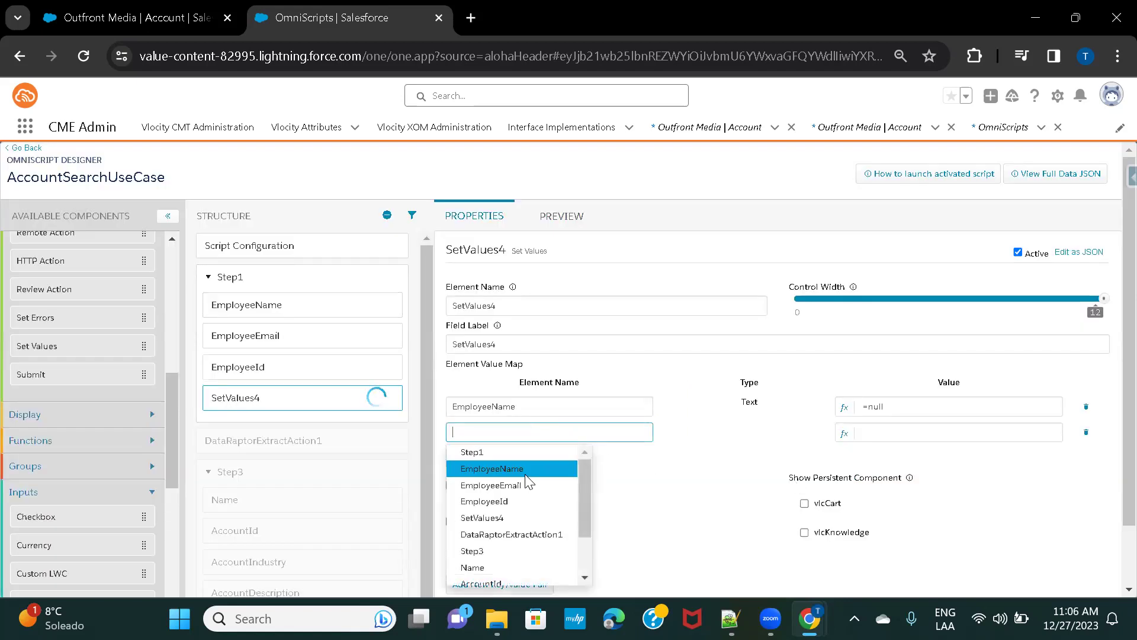
left_click(491, 485)
left_click(845, 434)
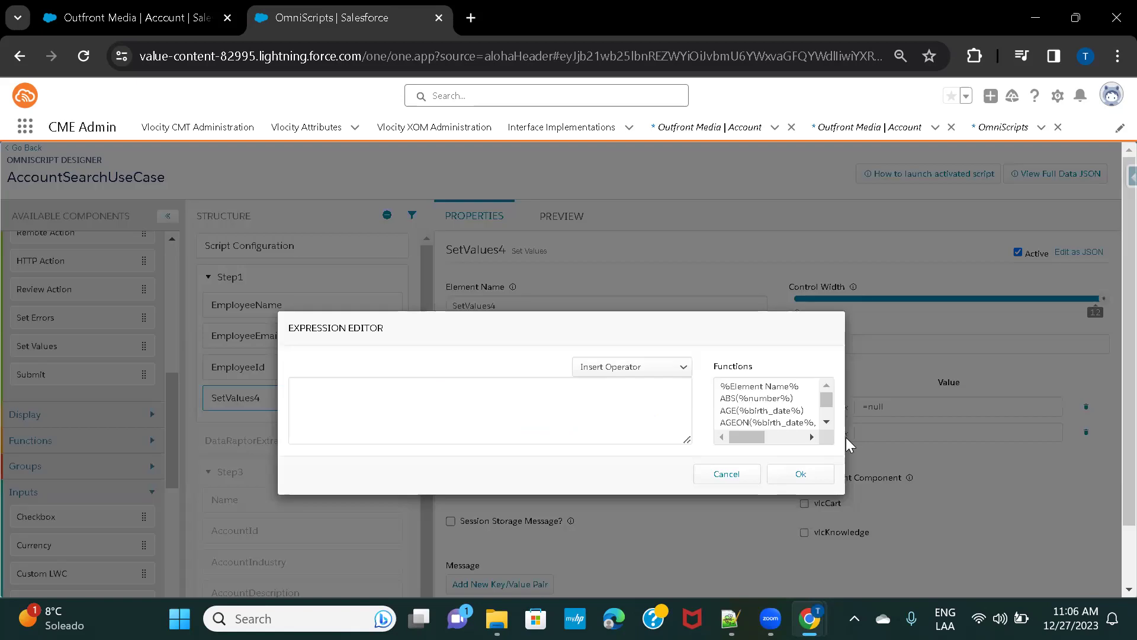
left_click(442, 389)
type("null")
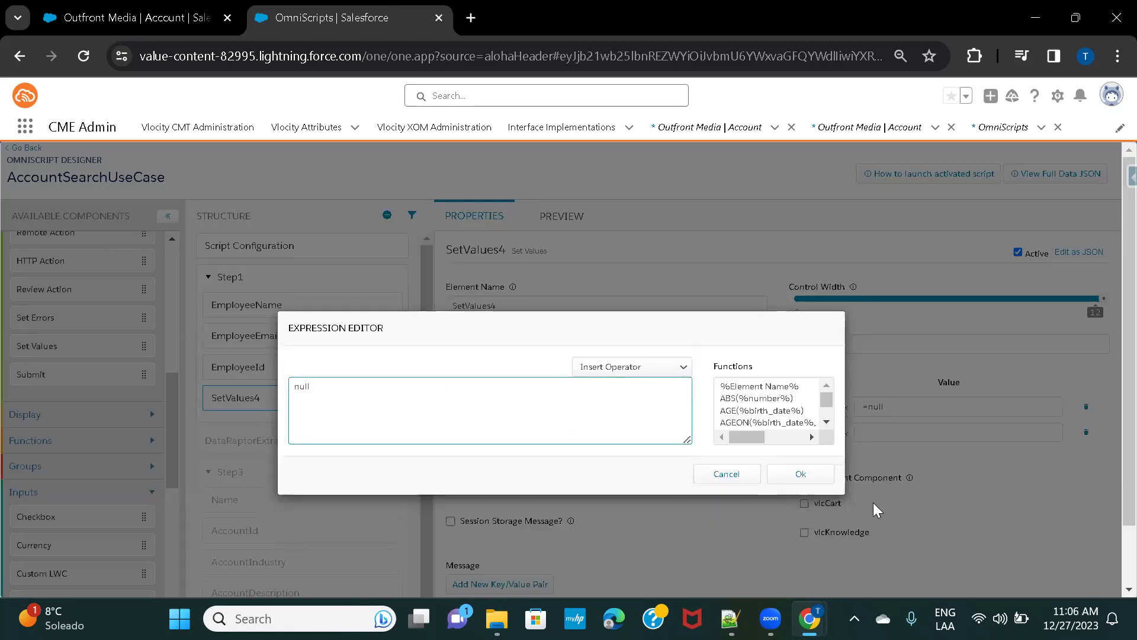
left_click(800, 477)
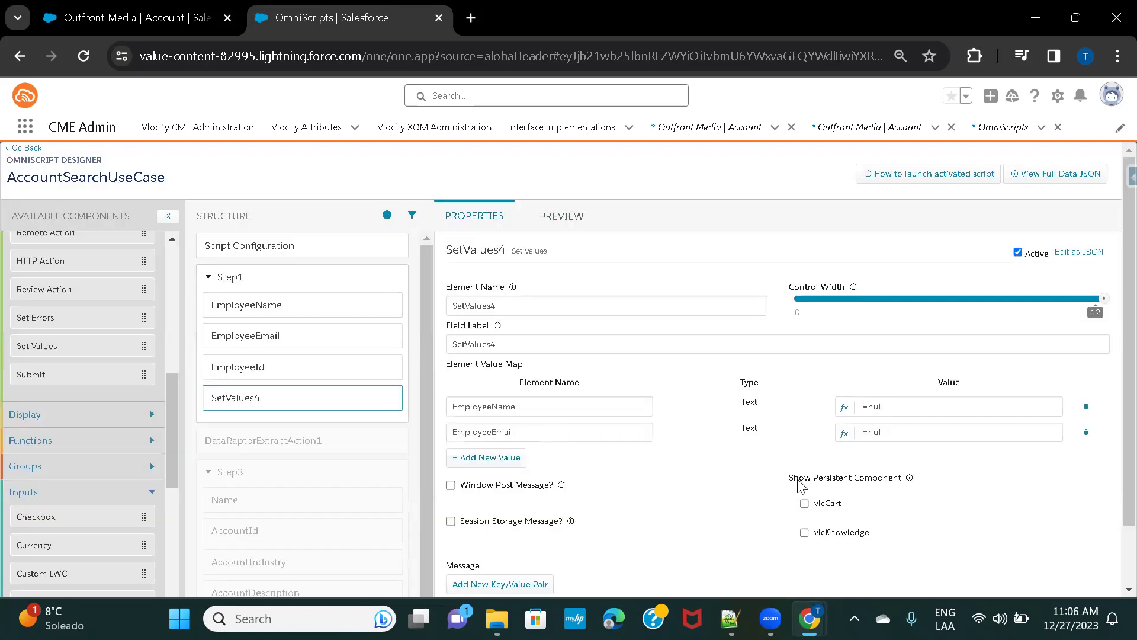
Step: Add a third row to the element value map and map EmployeeId to the expression null
left_click(477, 459)
left_click(503, 457)
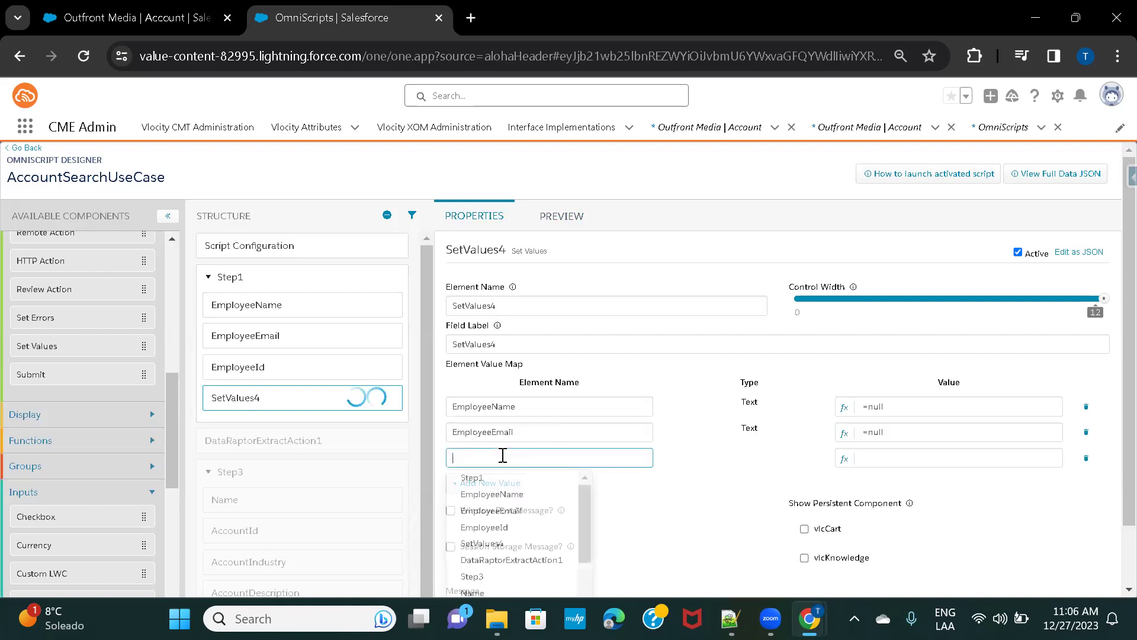
left_click(500, 526)
left_click(846, 459)
left_click(440, 389)
type("null")
left_click(801, 474)
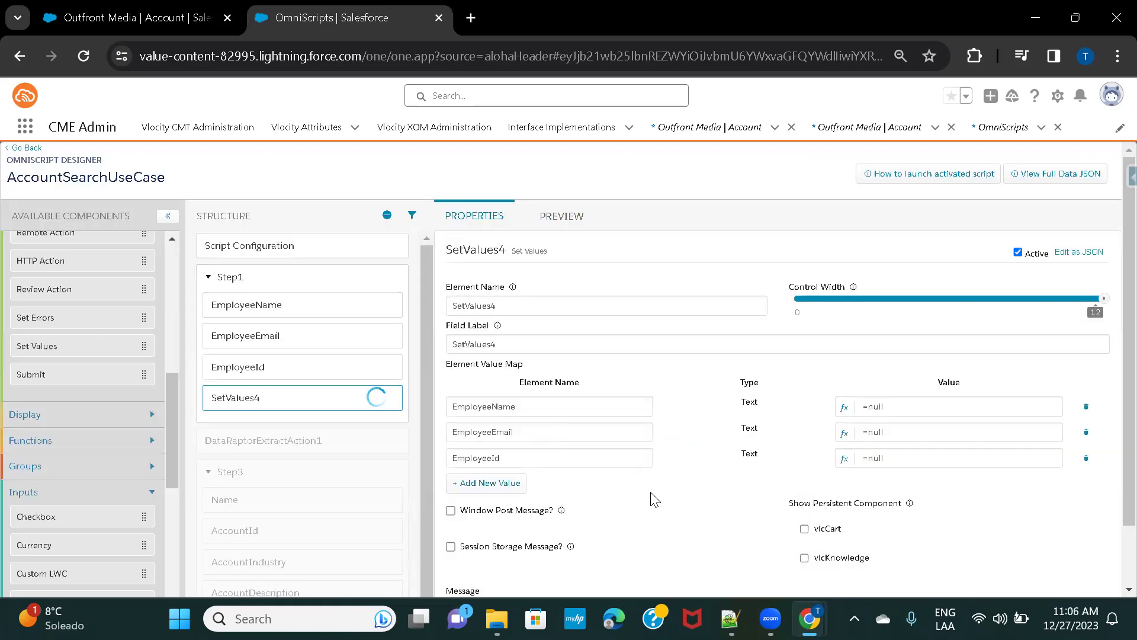
Step: Test the SetValues4 action in a preview with cleared data, using test as Employee Name plus a sample email and employee ID
left_click(574, 218)
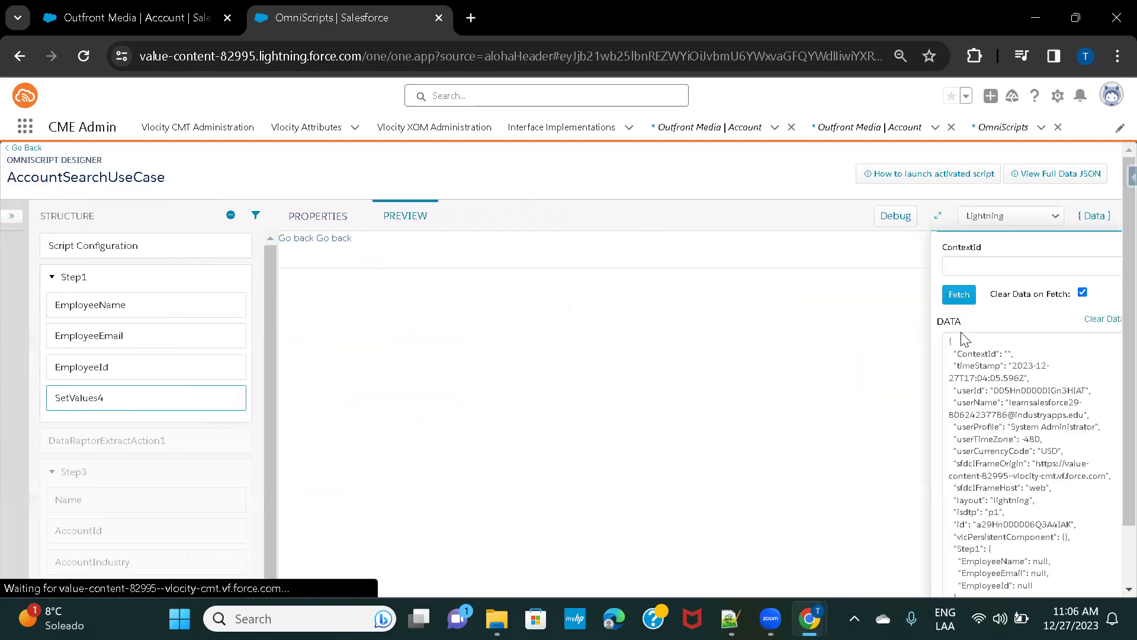
left_click(1097, 320)
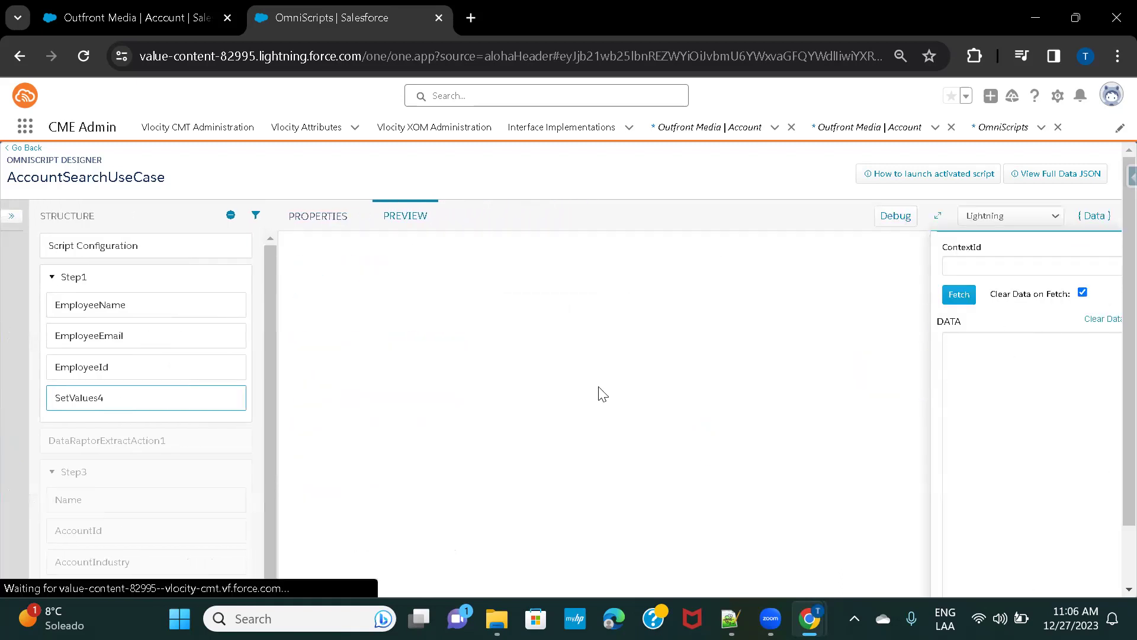
left_click(375, 364)
type("test")
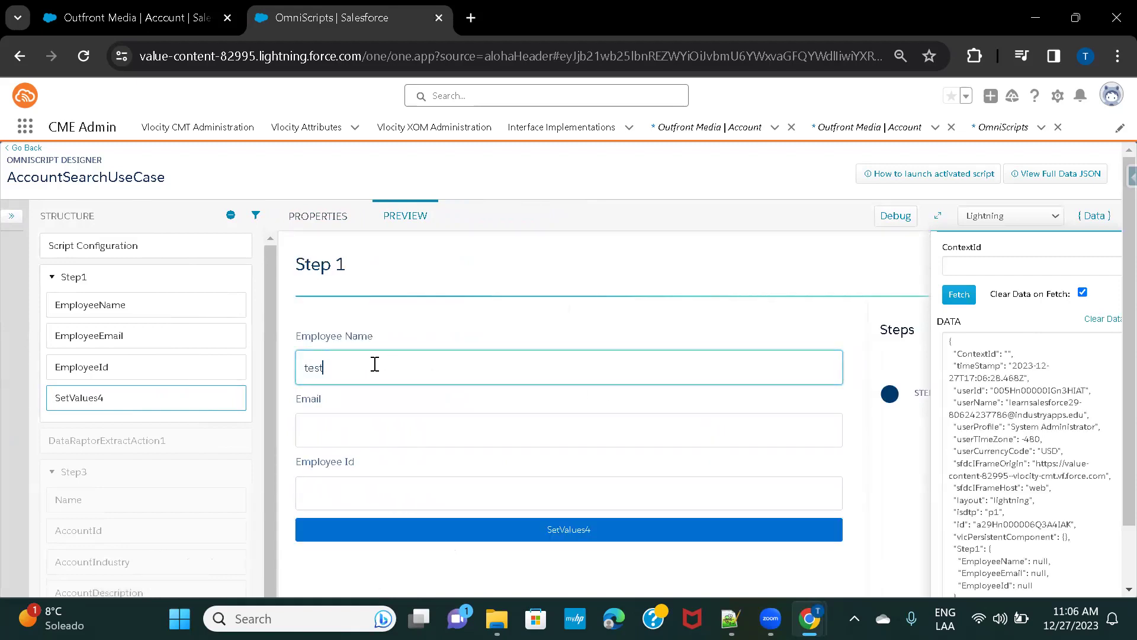
left_click(382, 433)
type("fsfsdf@sdfds.com")
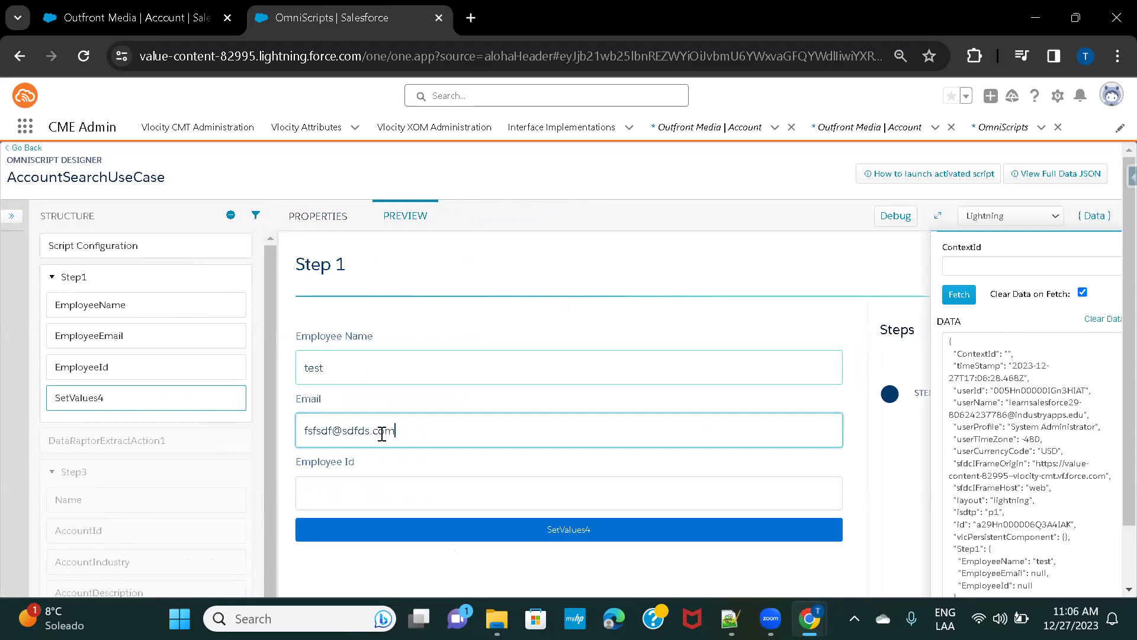
left_click(358, 491)
type("879789")
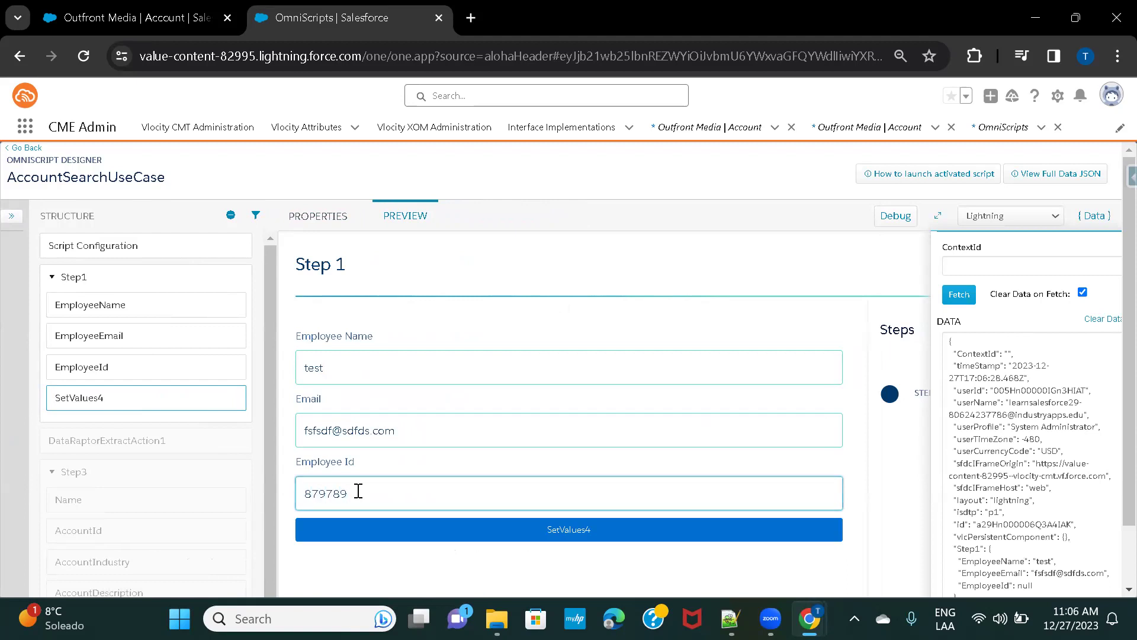
left_click(559, 547)
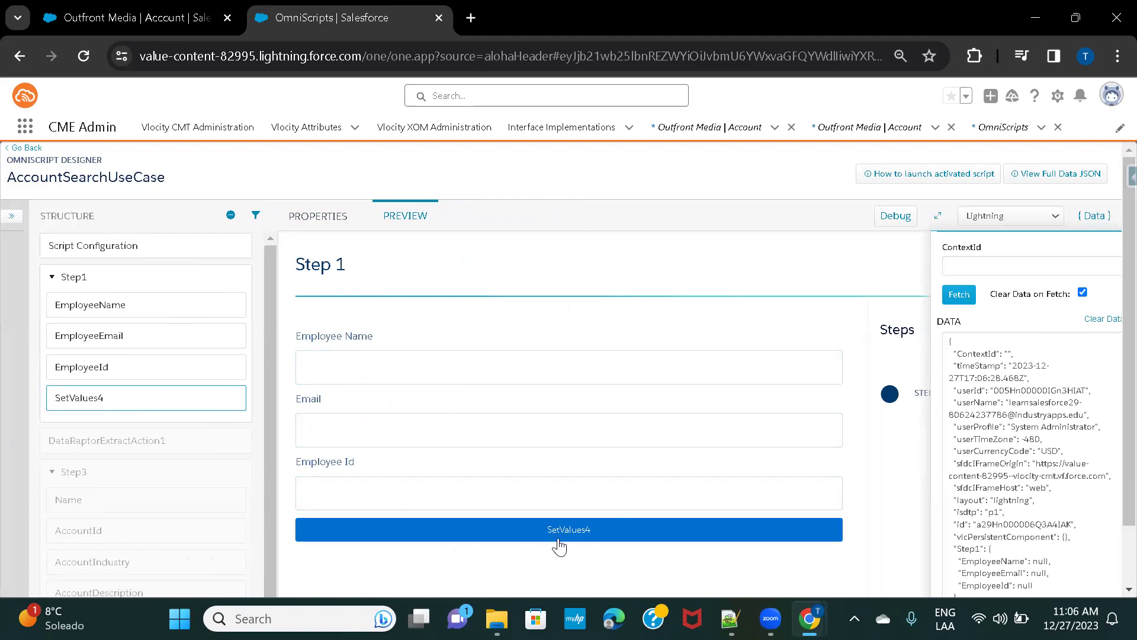
scroll(436, 424, "down", 1)
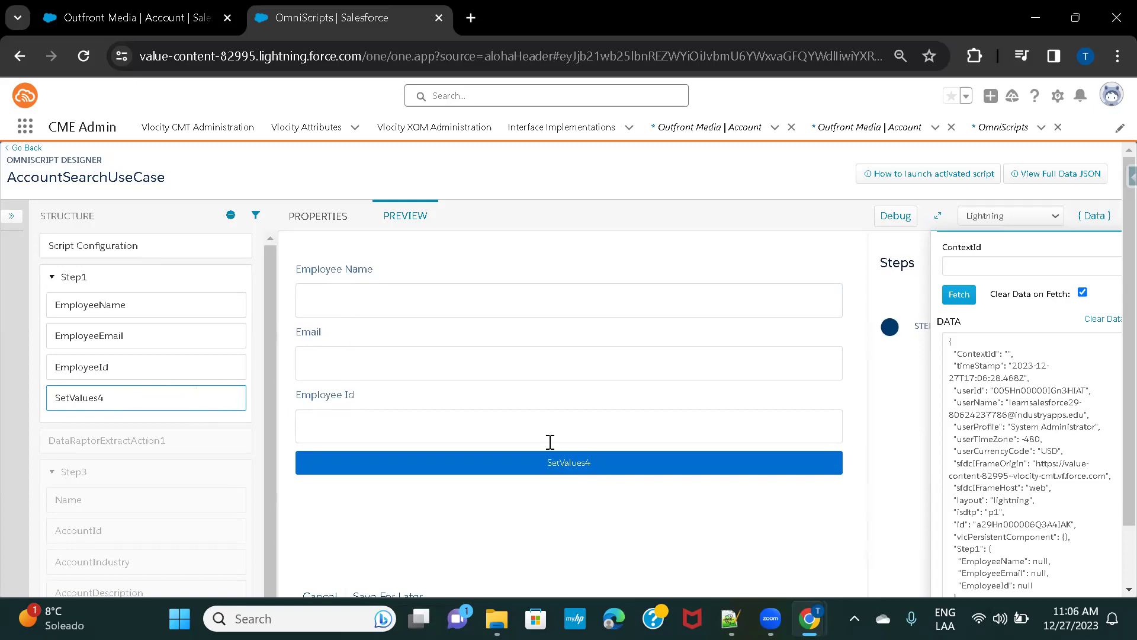
Step: Rename the SetValues4 element to resetdata and set its field label to Reset
left_click(160, 407)
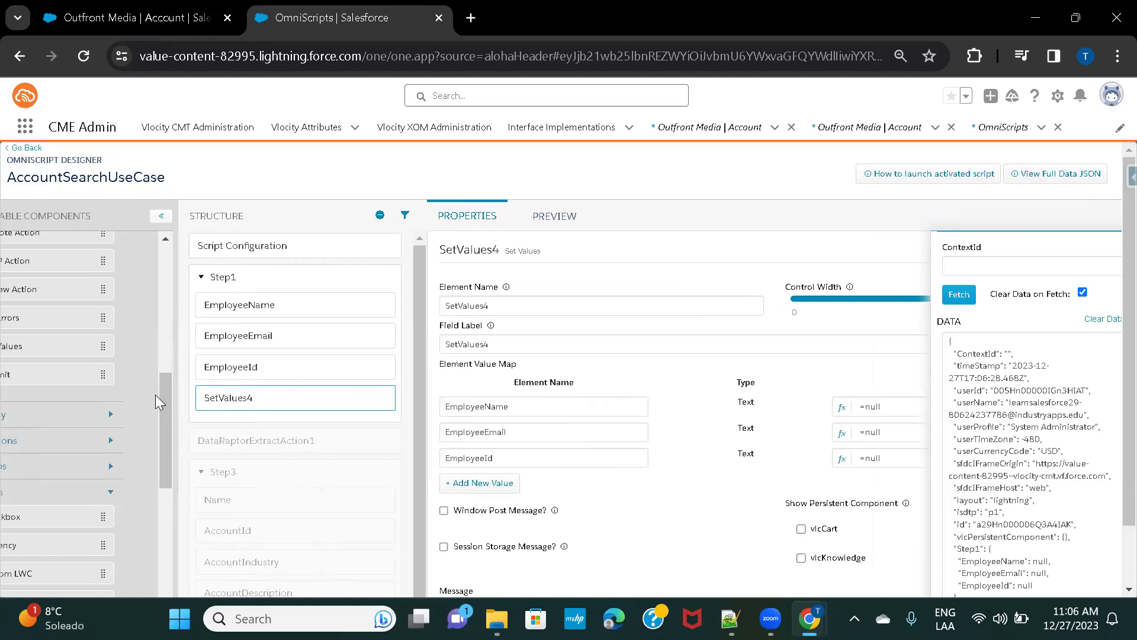
double_click(524, 311)
type("resetdata")
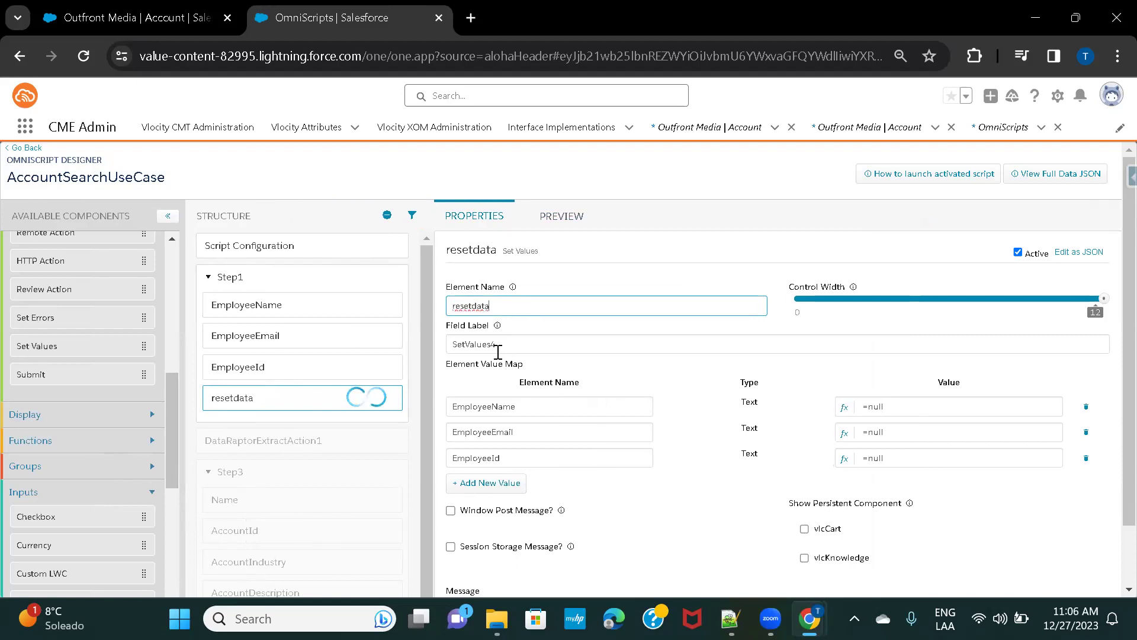
double_click(498, 348)
type("R")
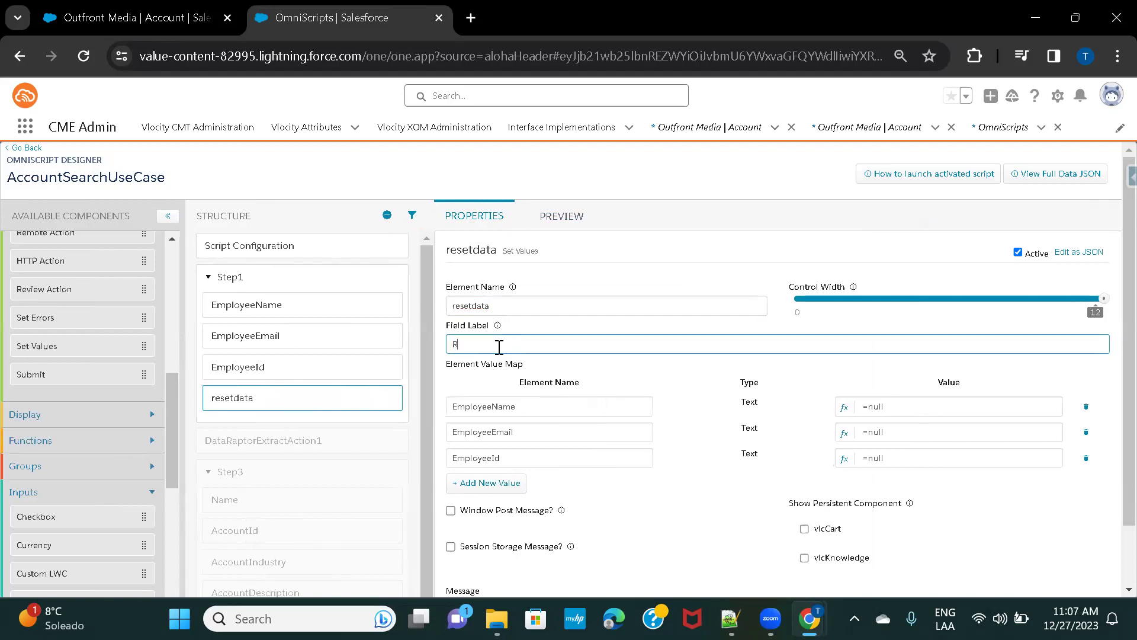
type("eset")
Step: Preview Step 1 with cleared data and check the Reset button and the Step1 values in the data JSON
left_click(564, 217)
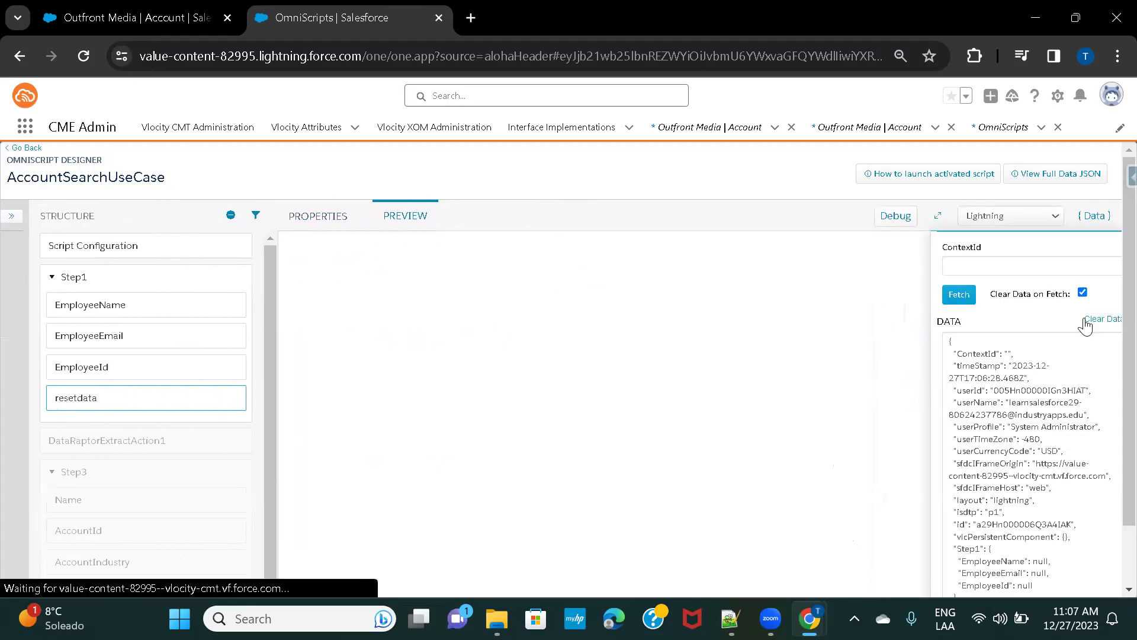
left_click(1101, 320)
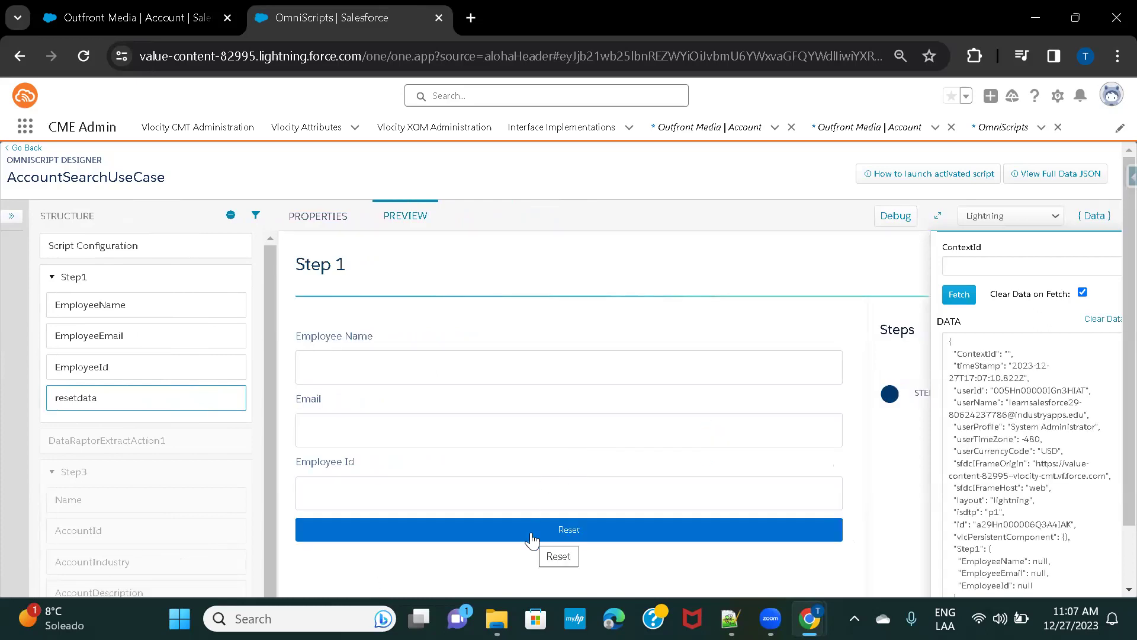
scroll(444, 415, "down", 1)
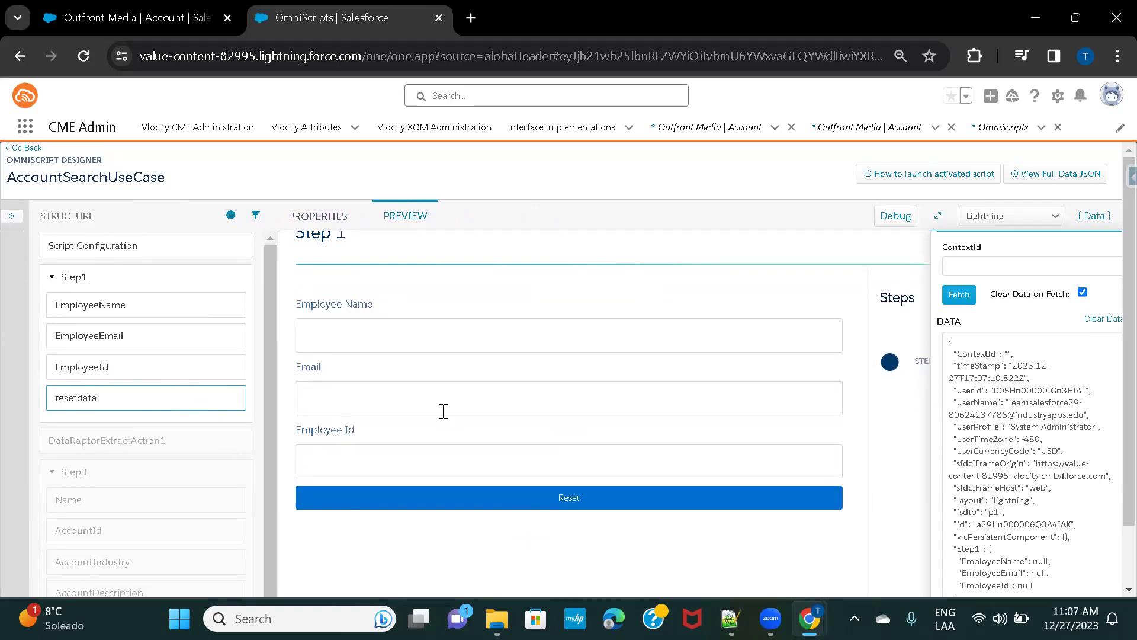
scroll(444, 411, "up", 1)
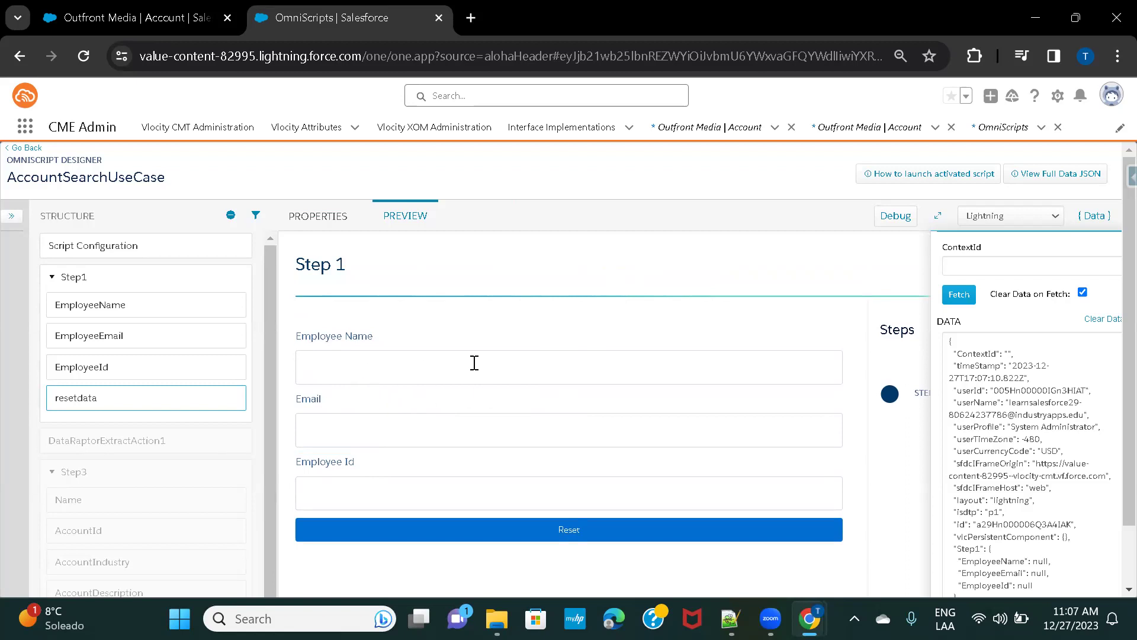
scroll(1015, 506, "down", 2)
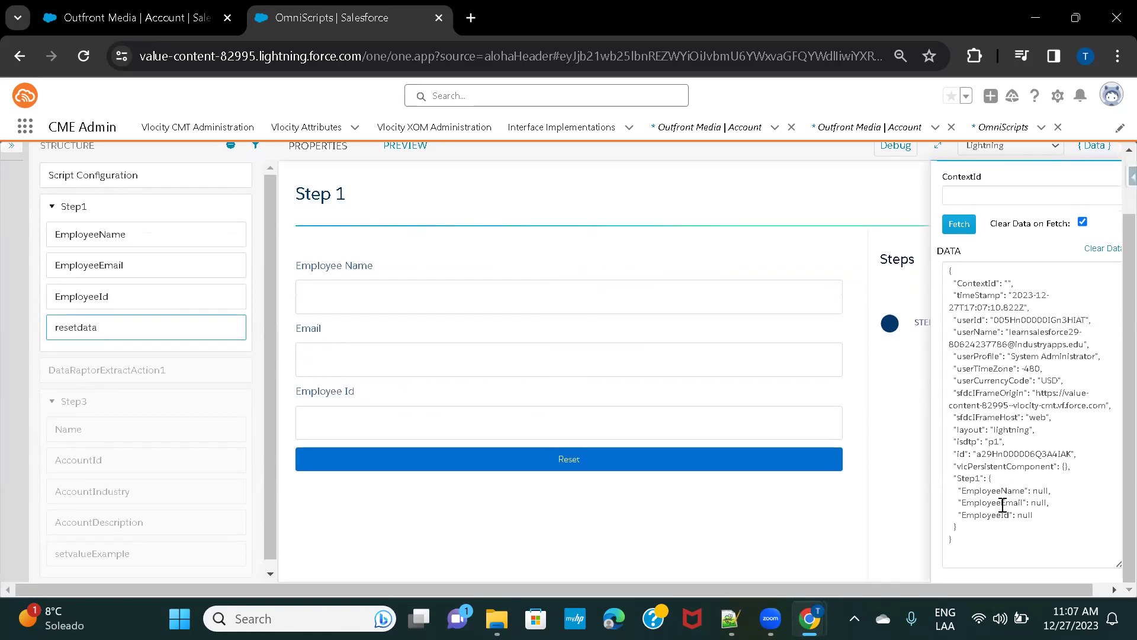
Step: Fill in the preview form with Employee Name test, Email gjgjghj and a six-digit employee ID
left_click(415, 295)
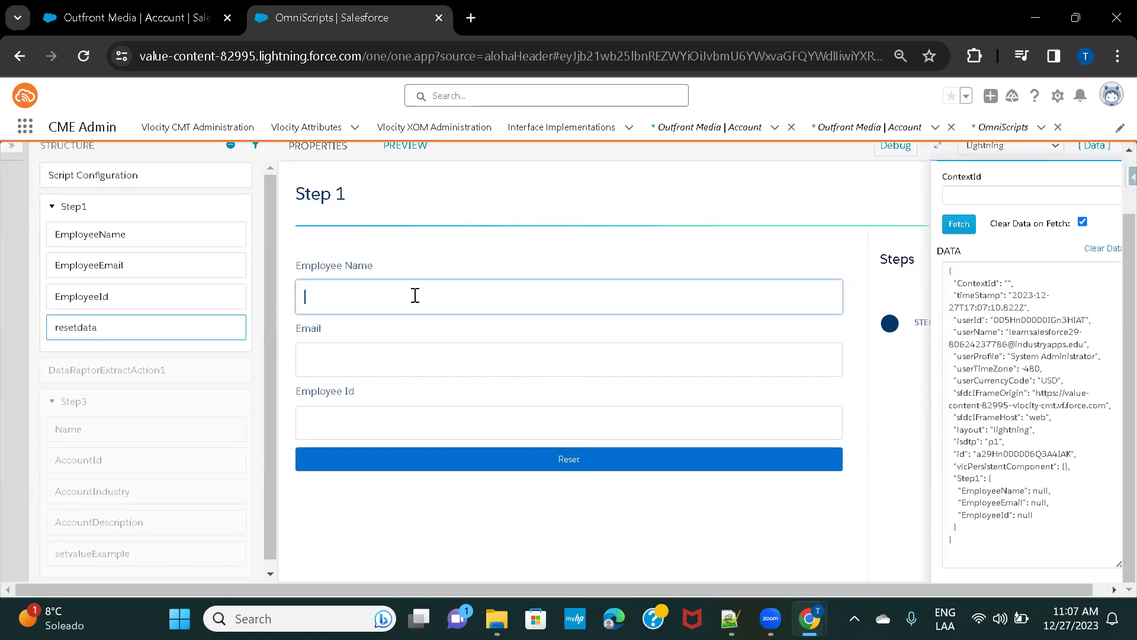
type("test")
left_click(408, 356)
type("gjgjghj")
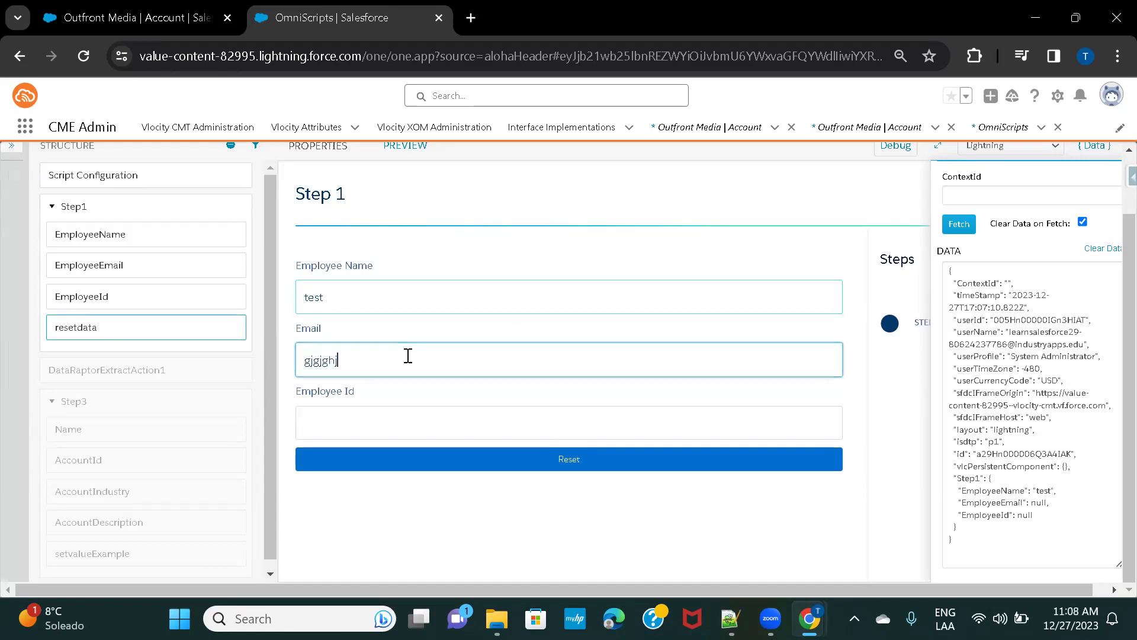
left_click(330, 426)
type("7665756")
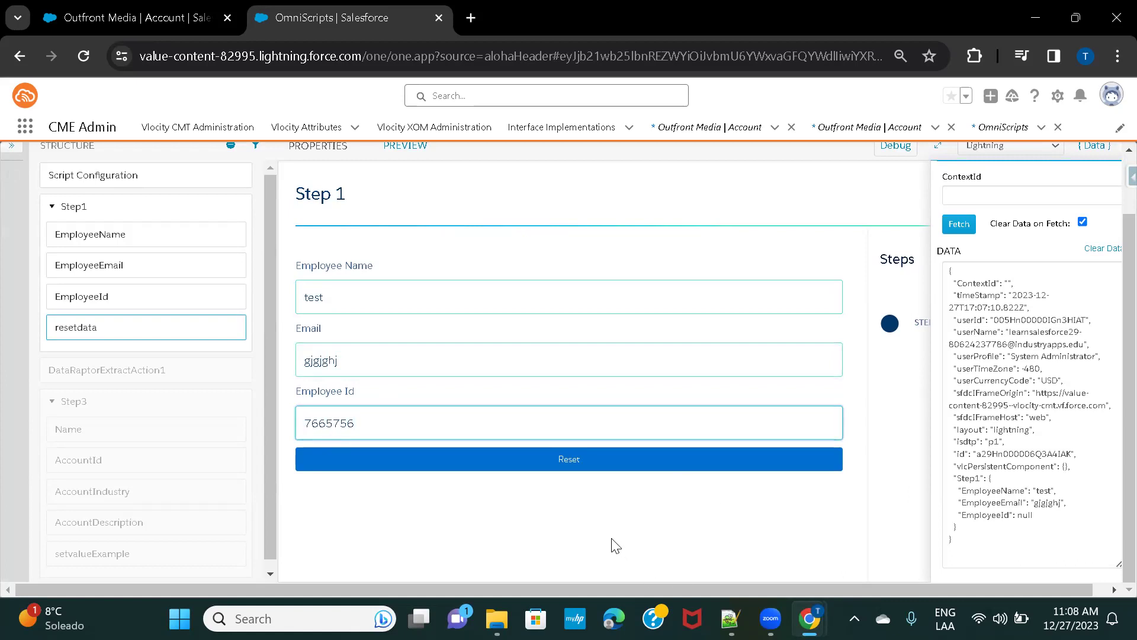
double_click(441, 427)
type("677667")
left_click(873, 541)
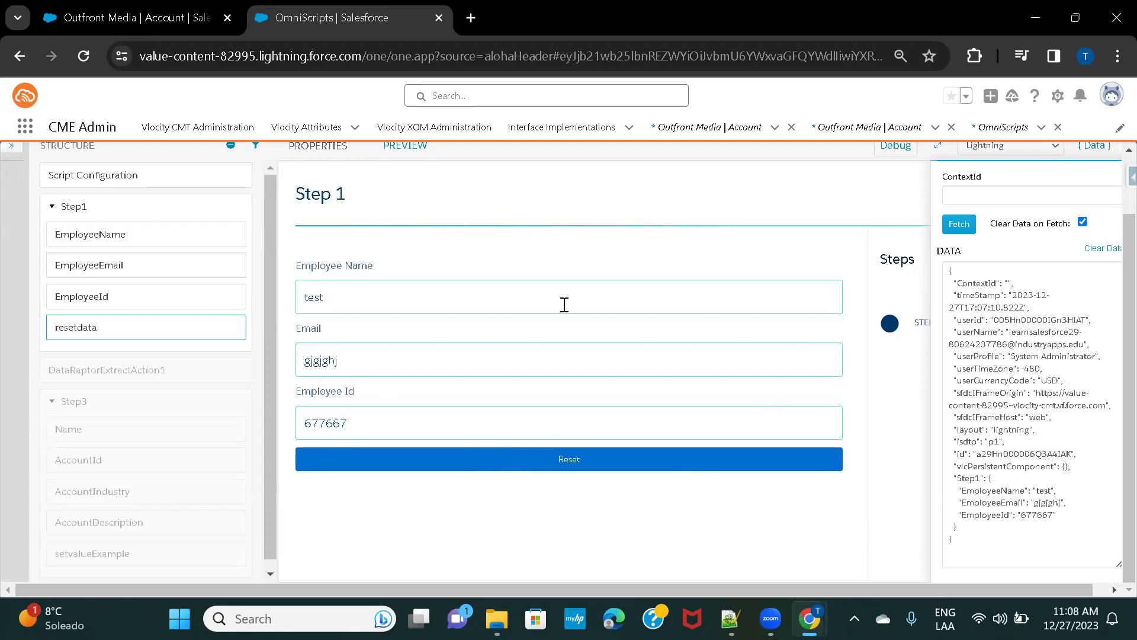
Step: Change the Employee Name in the preview form to test76 and commit it to the data JSON
left_click(462, 294)
type("76")
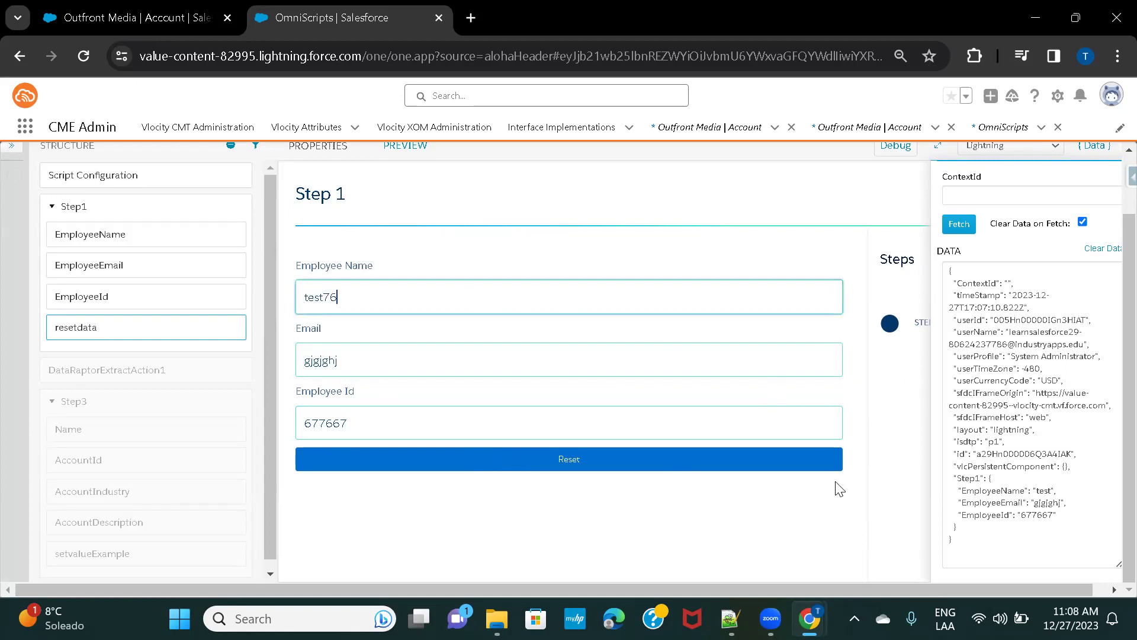
left_click(779, 521)
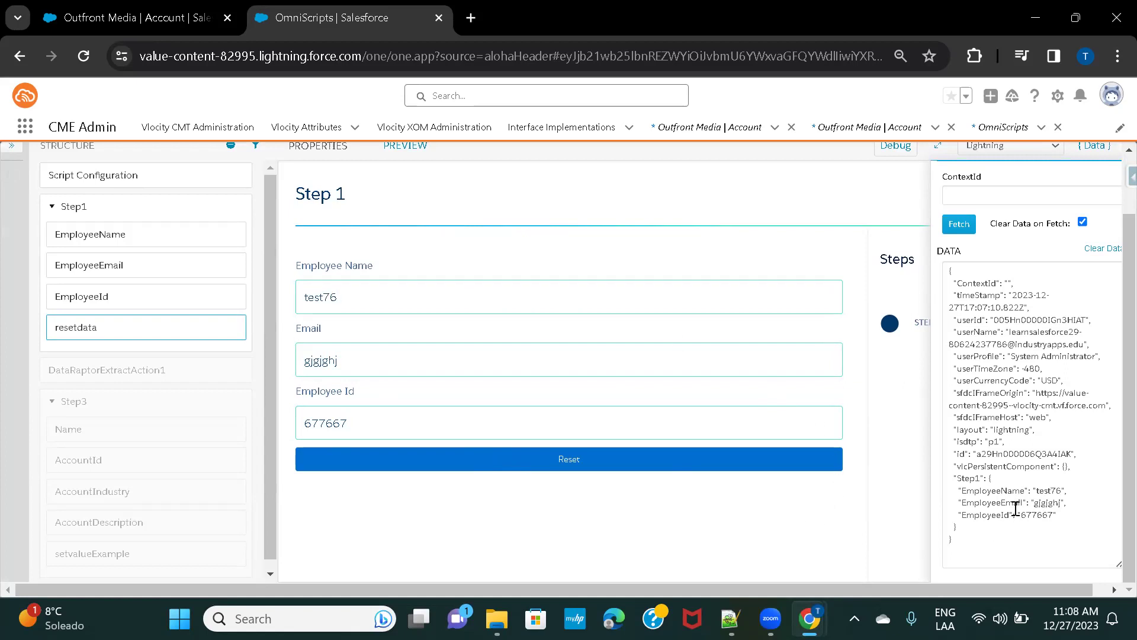